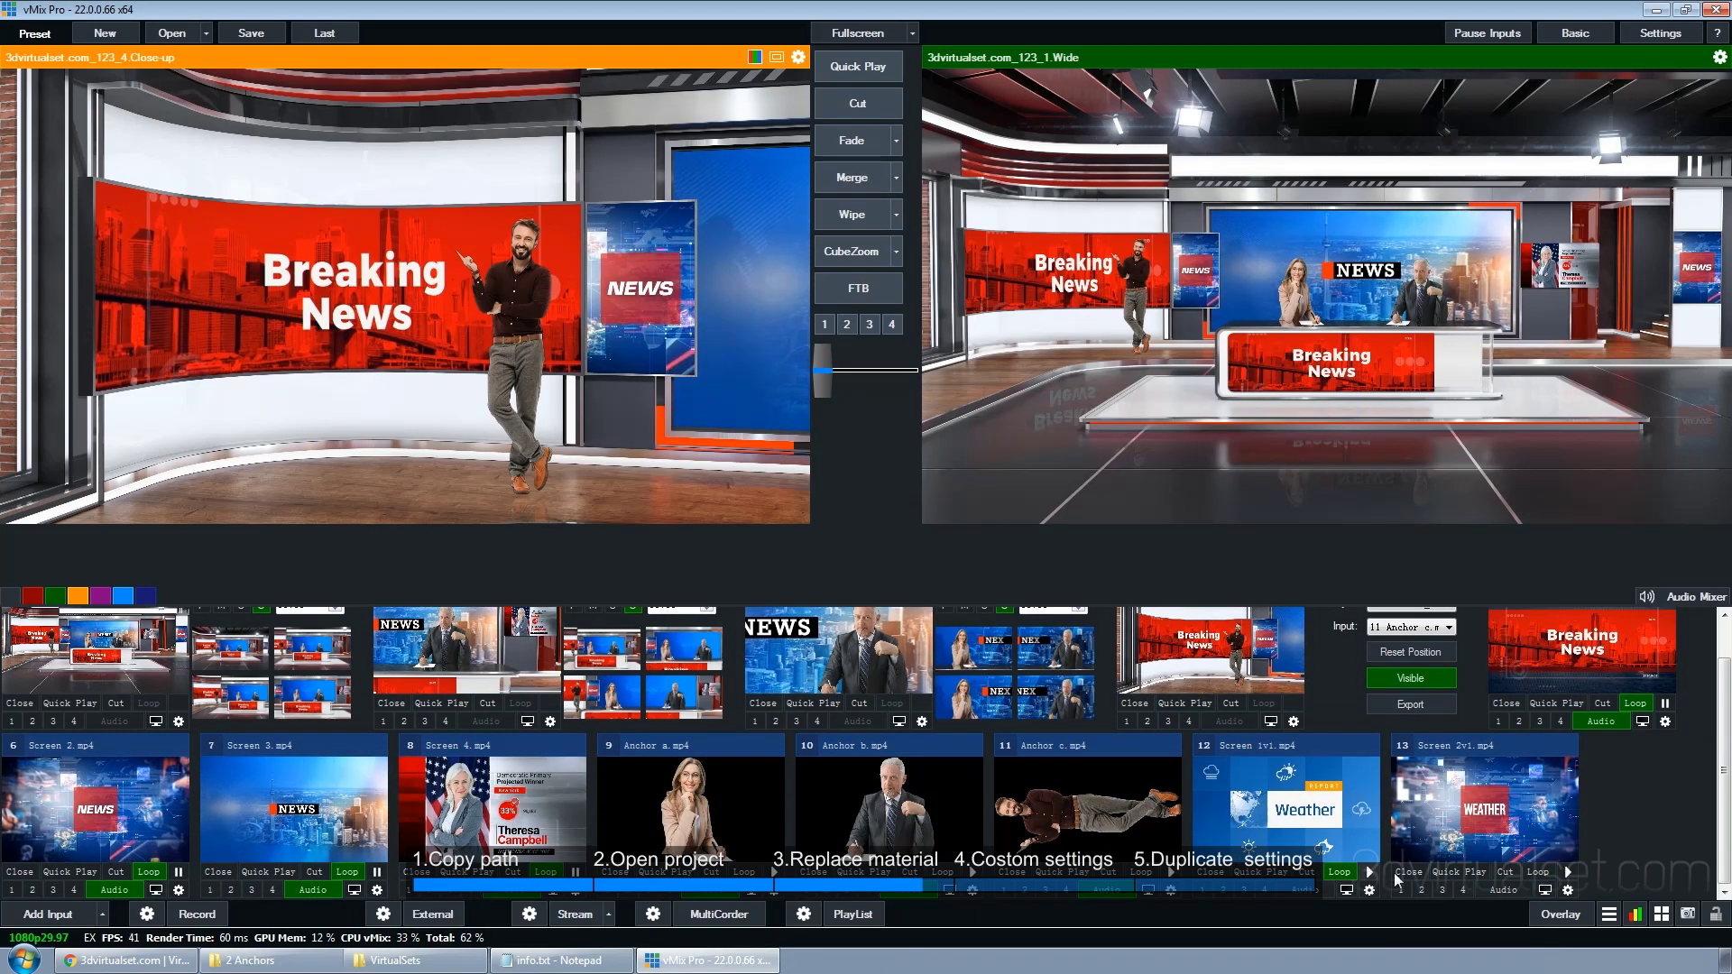
# Assign Screen 1v1.mp4 as the input of layer Screen_1 in the 3dvirtualset.com_123_4.Close-up set
pyautogui.scroll(1, 1615, 848)
pyautogui.click(1430, 648)
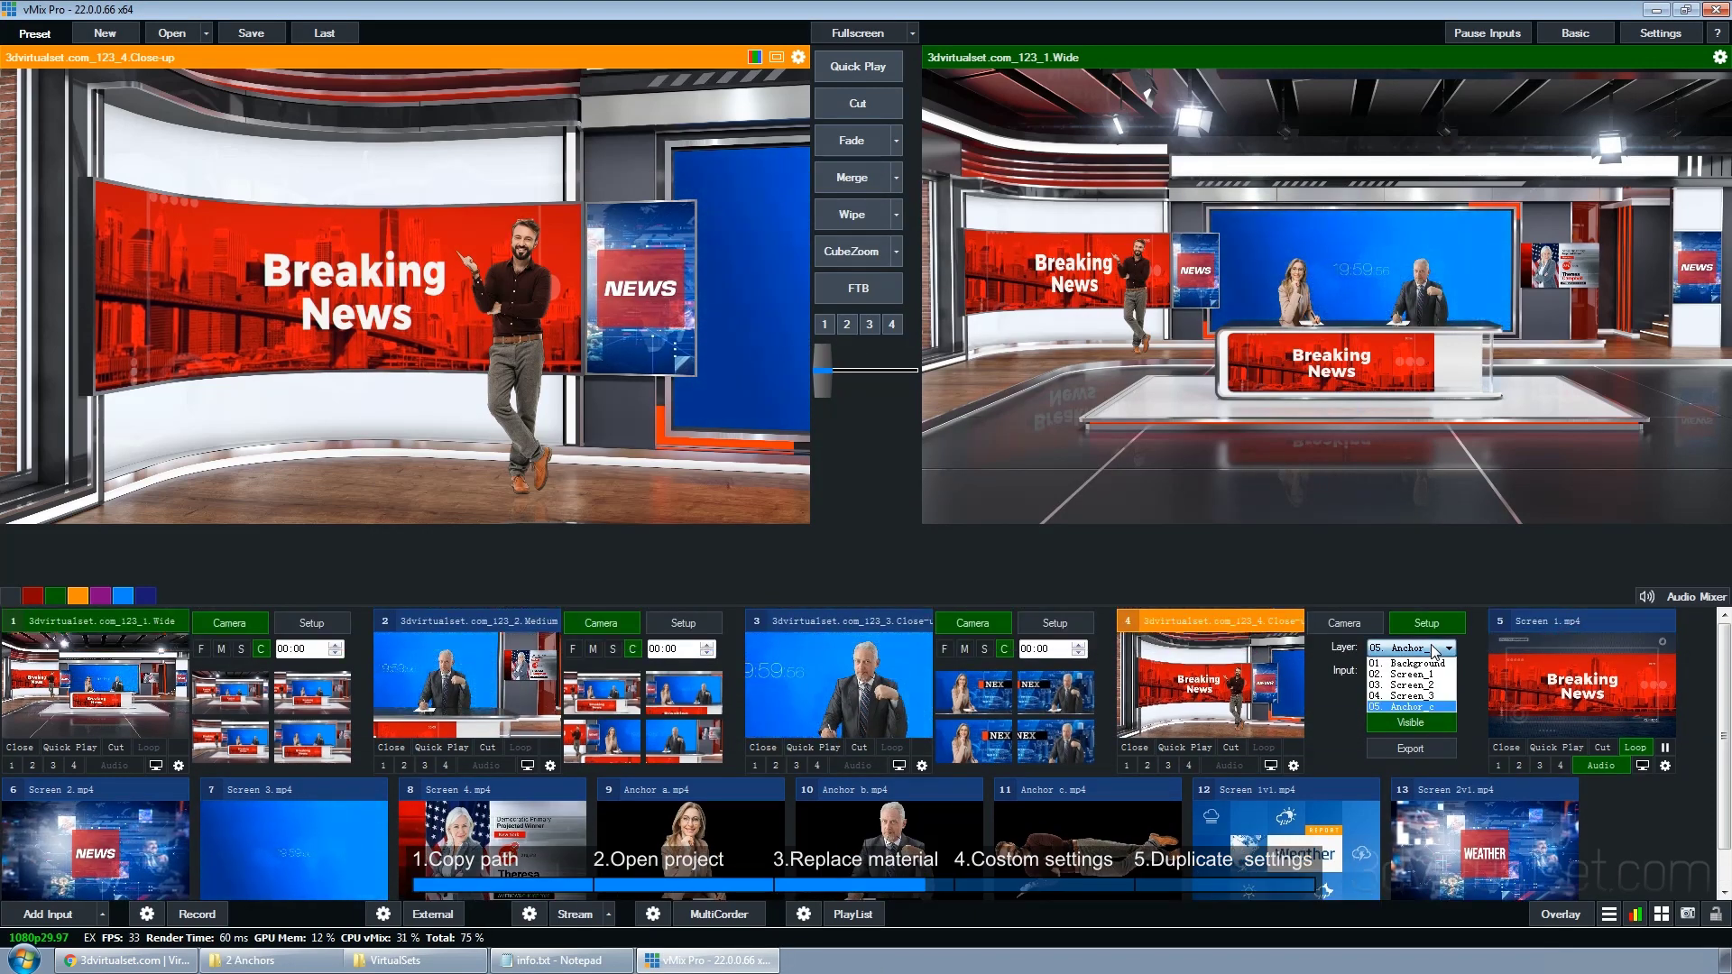
pyautogui.click(1407, 685)
pyautogui.click(1412, 671)
pyautogui.click(1430, 805)
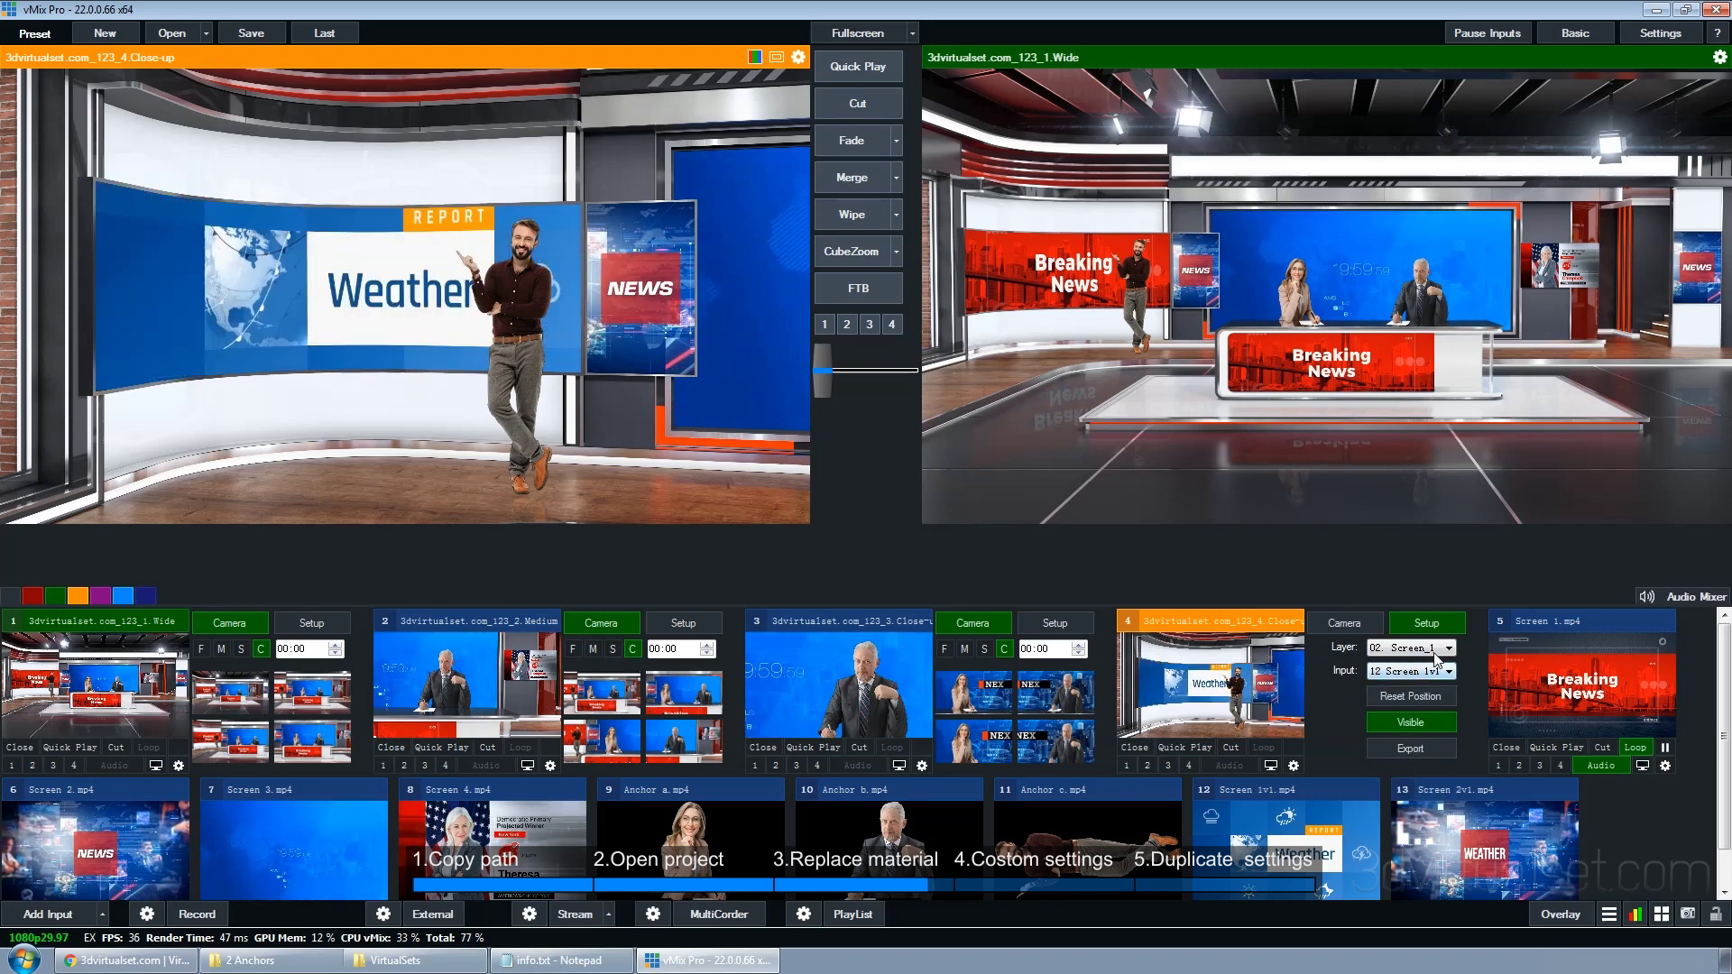
# Assign Screen 2v1.mp4 as the input of layer Screen_2 in the 3dvirtualset.com_123_4.Close-up set
pyautogui.click(1448, 648)
pyautogui.click(1407, 696)
pyautogui.click(1449, 671)
pyautogui.click(1431, 816)
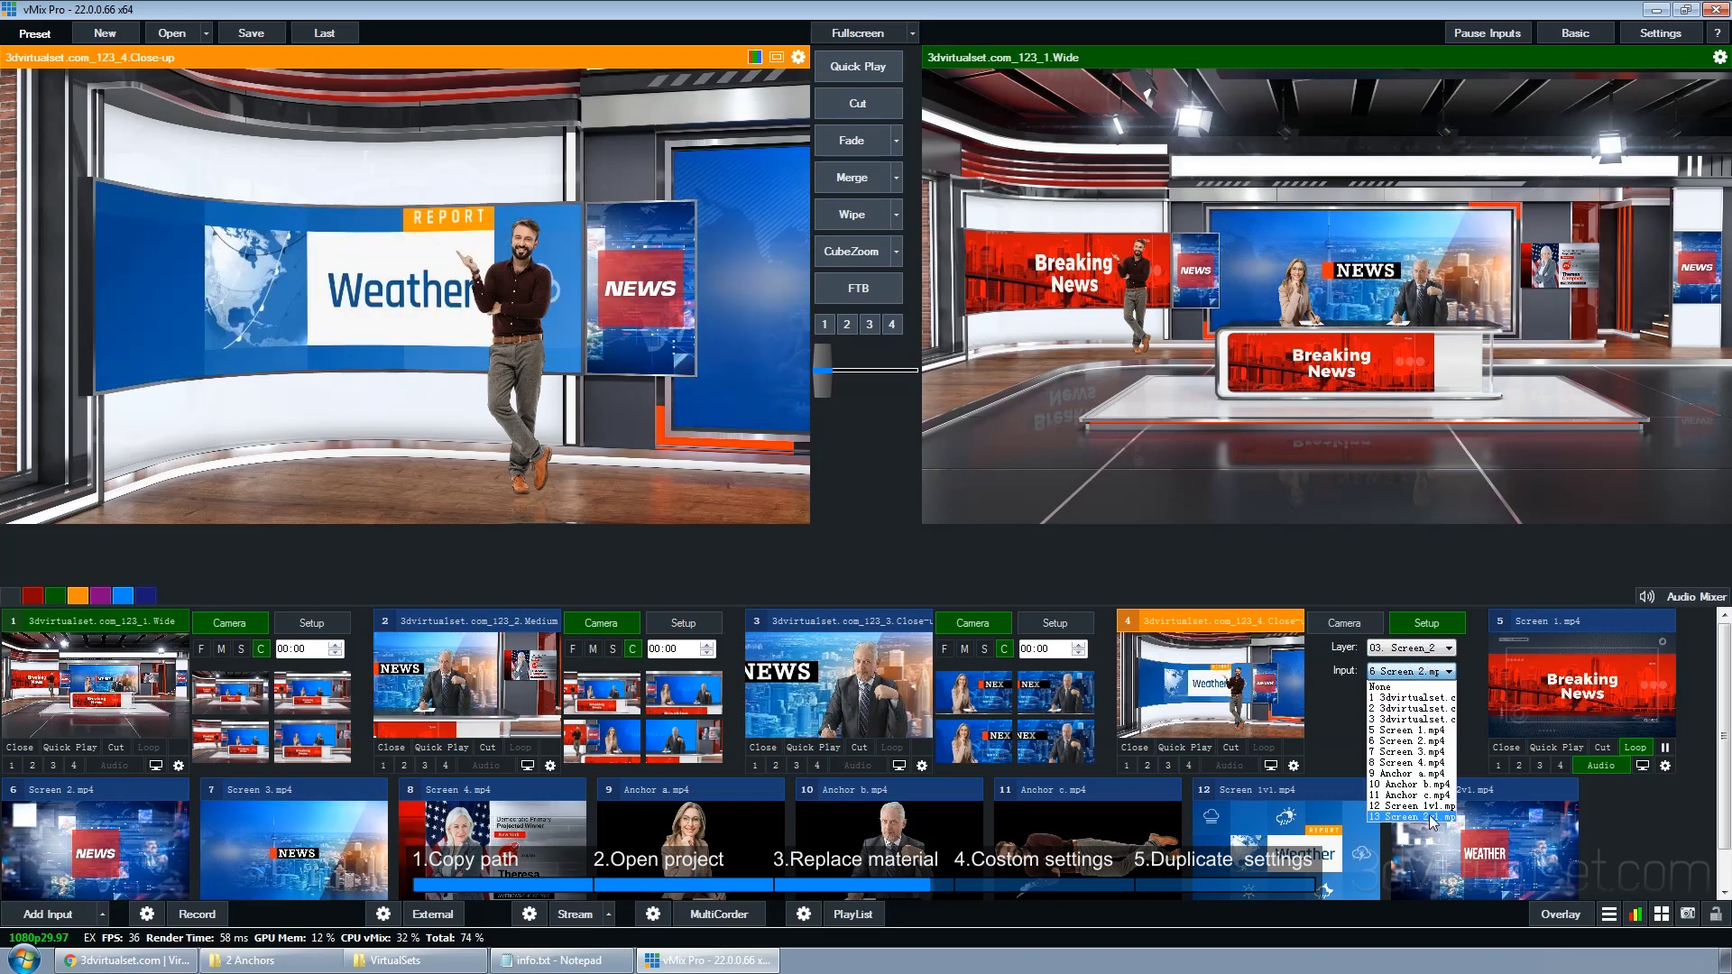
# Cut the 4.Close-up set to the program output and move its virtual camera through its closer camera positions
pyautogui.click(1353, 626)
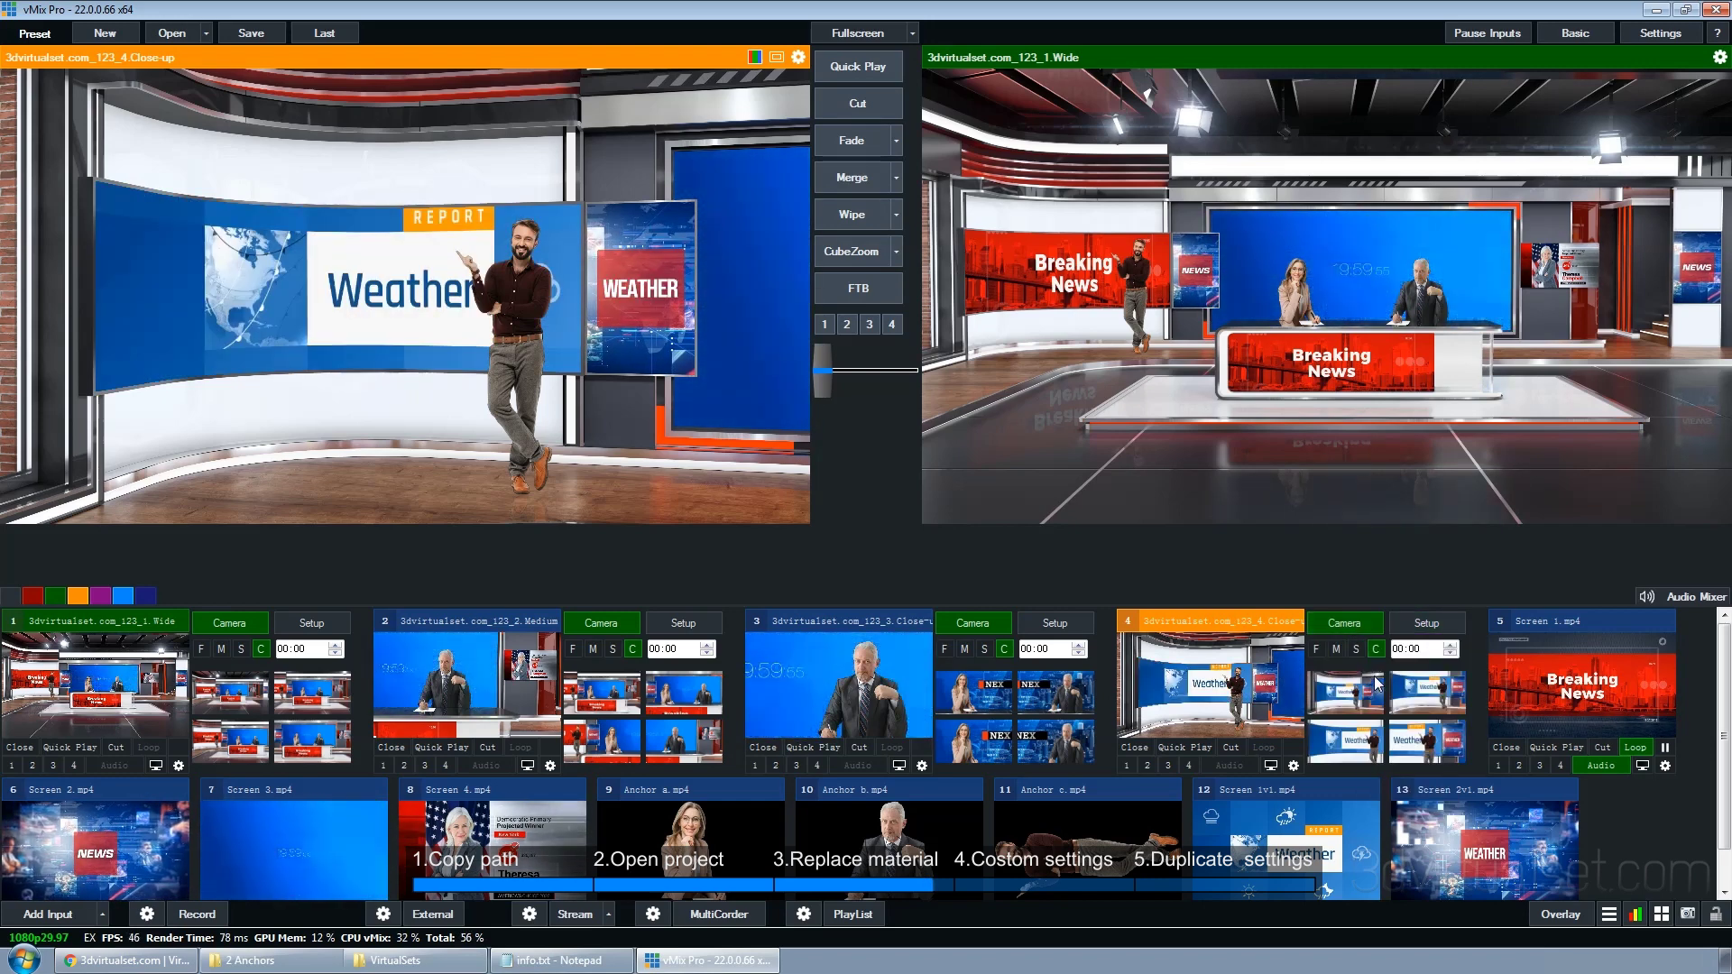
pyautogui.click(858, 102)
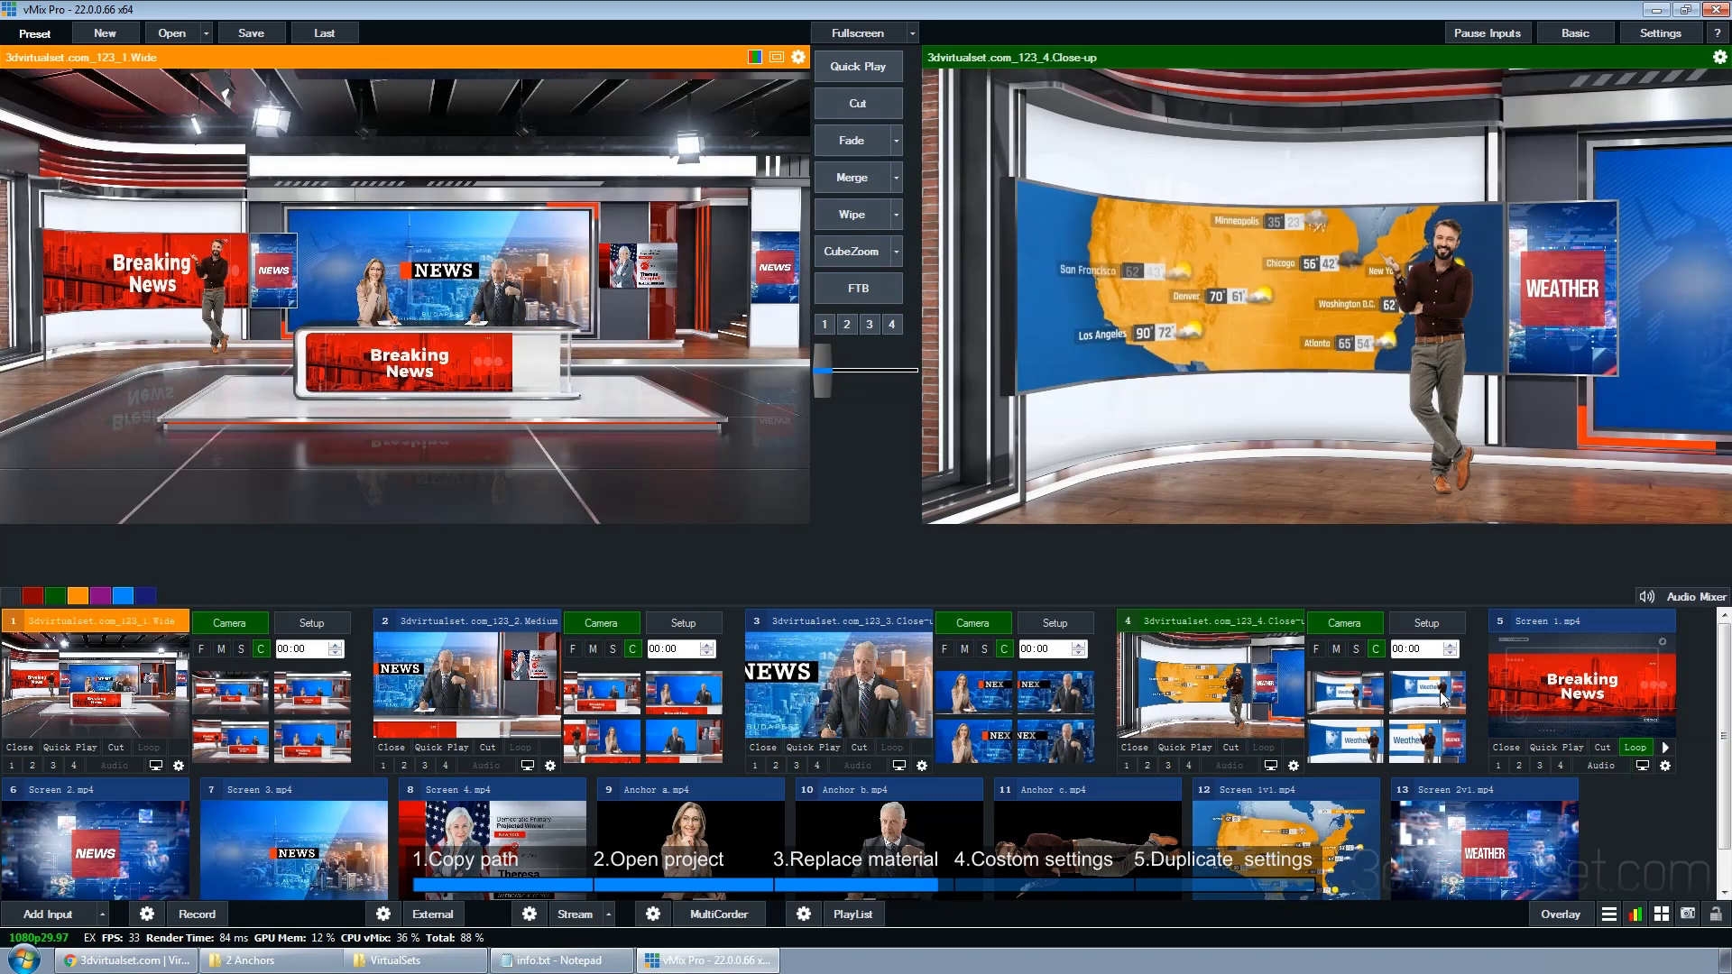
pyautogui.click(1391, 737)
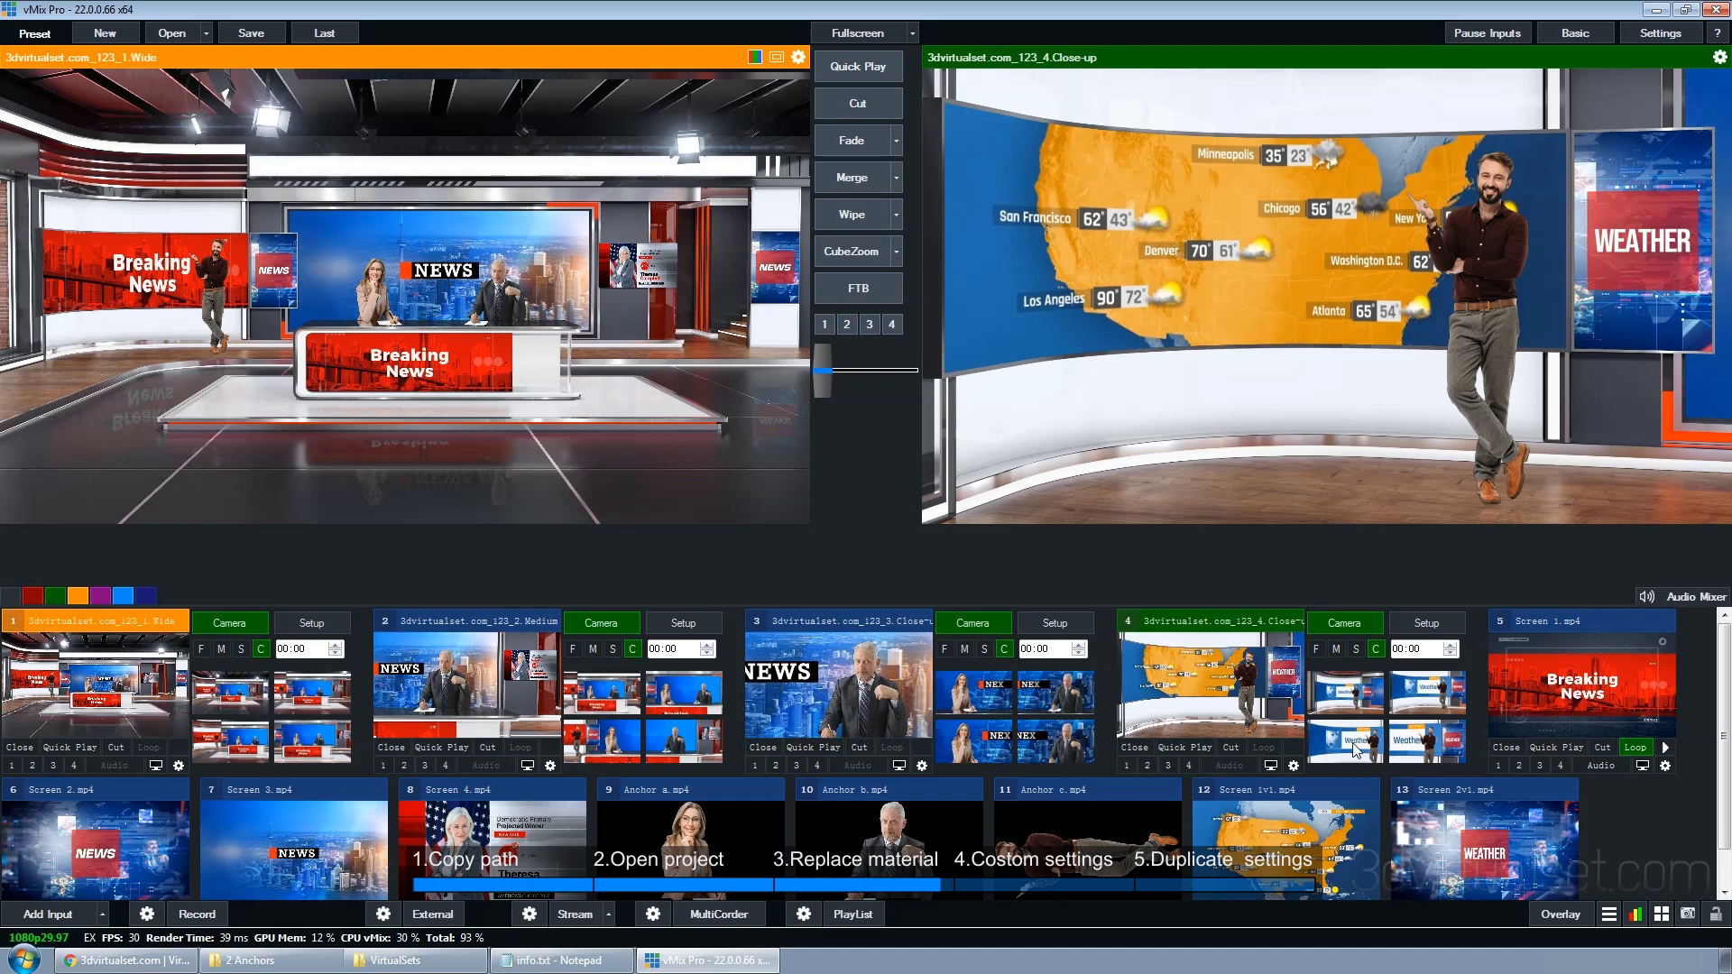
pyautogui.click(1422, 750)
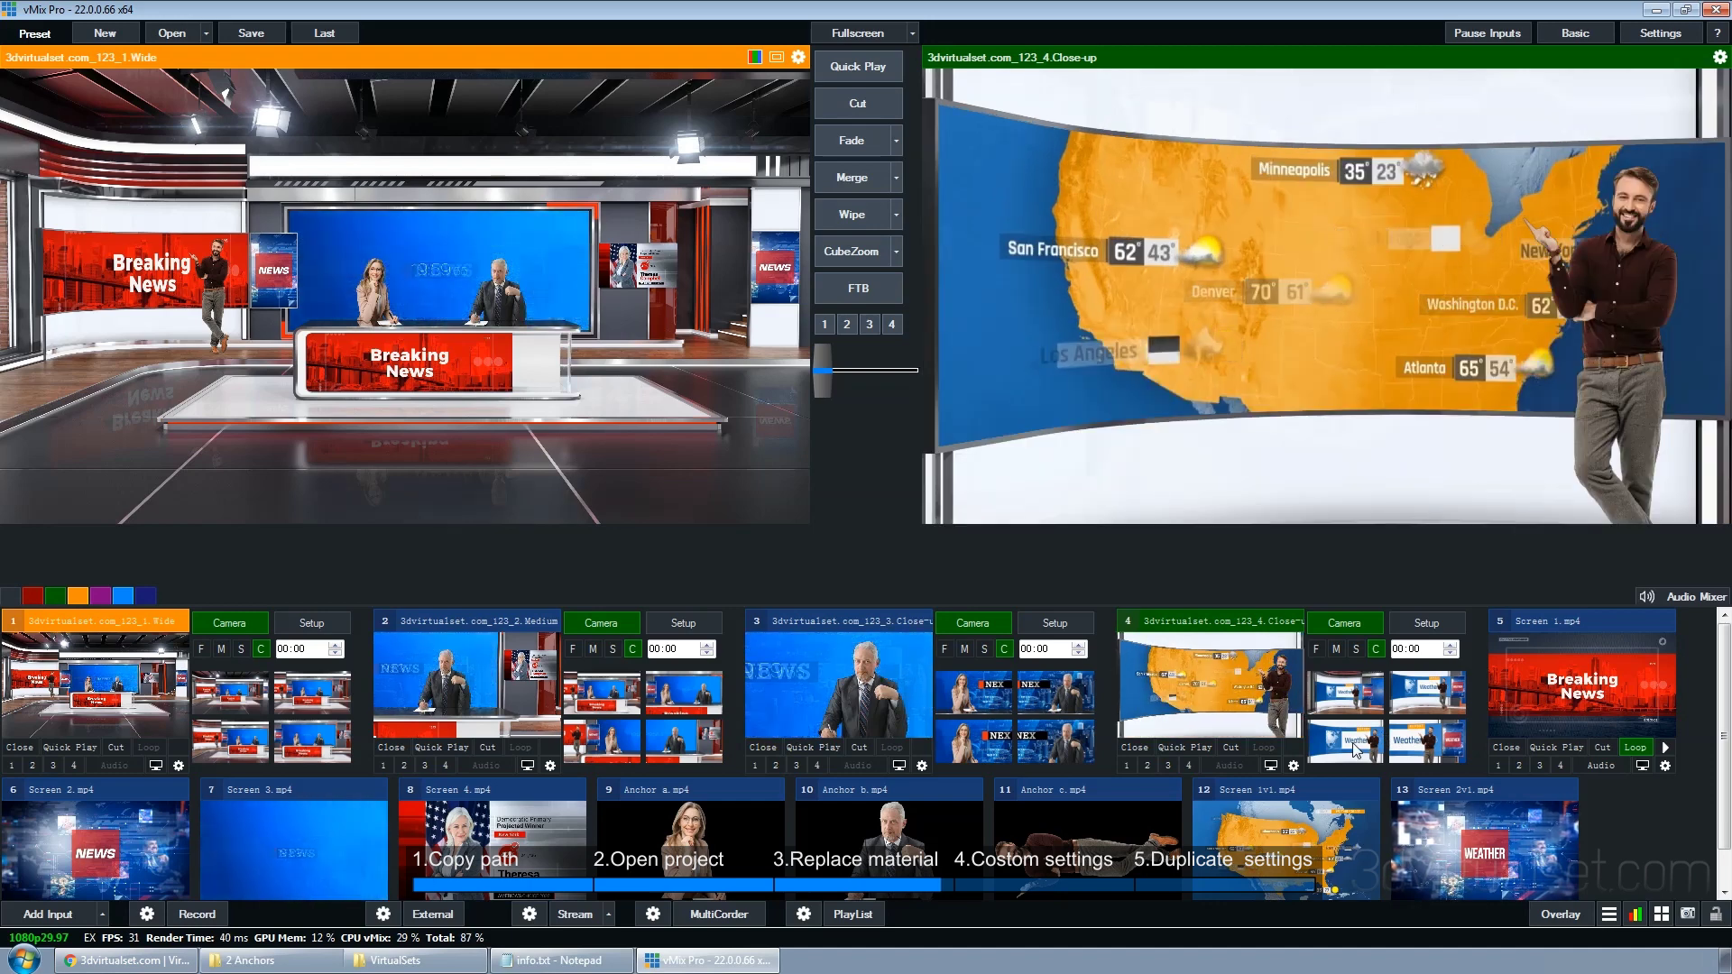
pyautogui.click(1422, 746)
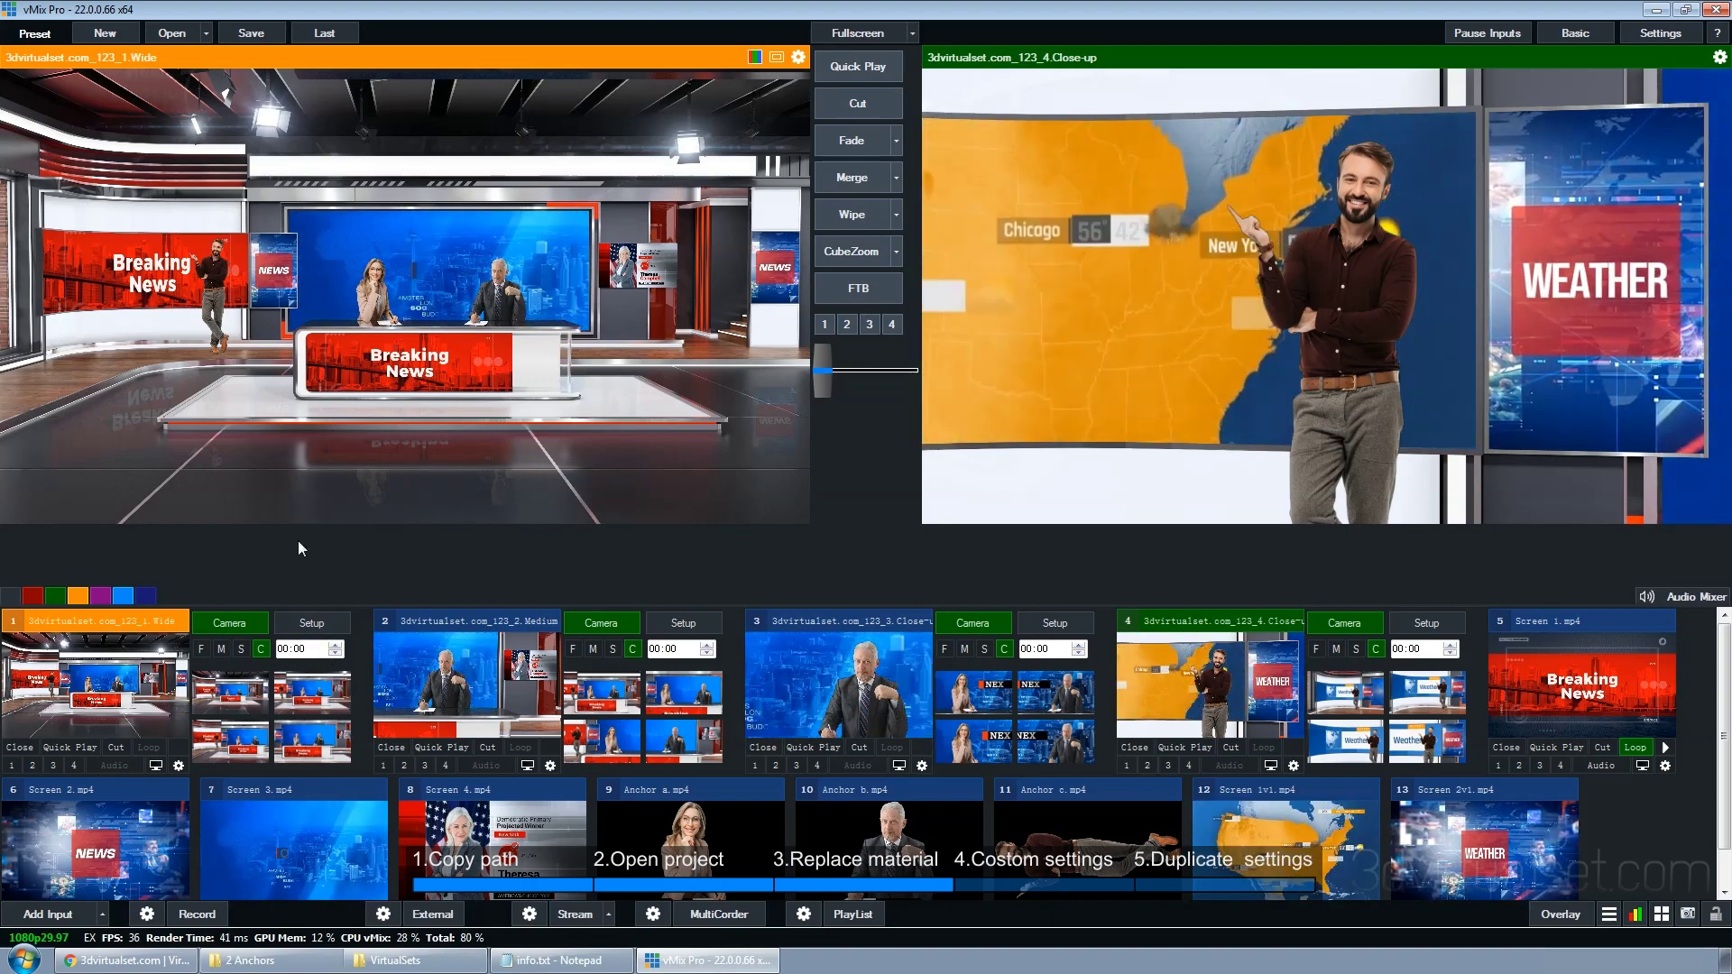
# Cut the 1.Wide set to the program output and recall the second camera position of the 2.Medium set
pyautogui.click(866, 101)
pyautogui.click(465, 618)
pyautogui.click(684, 692)
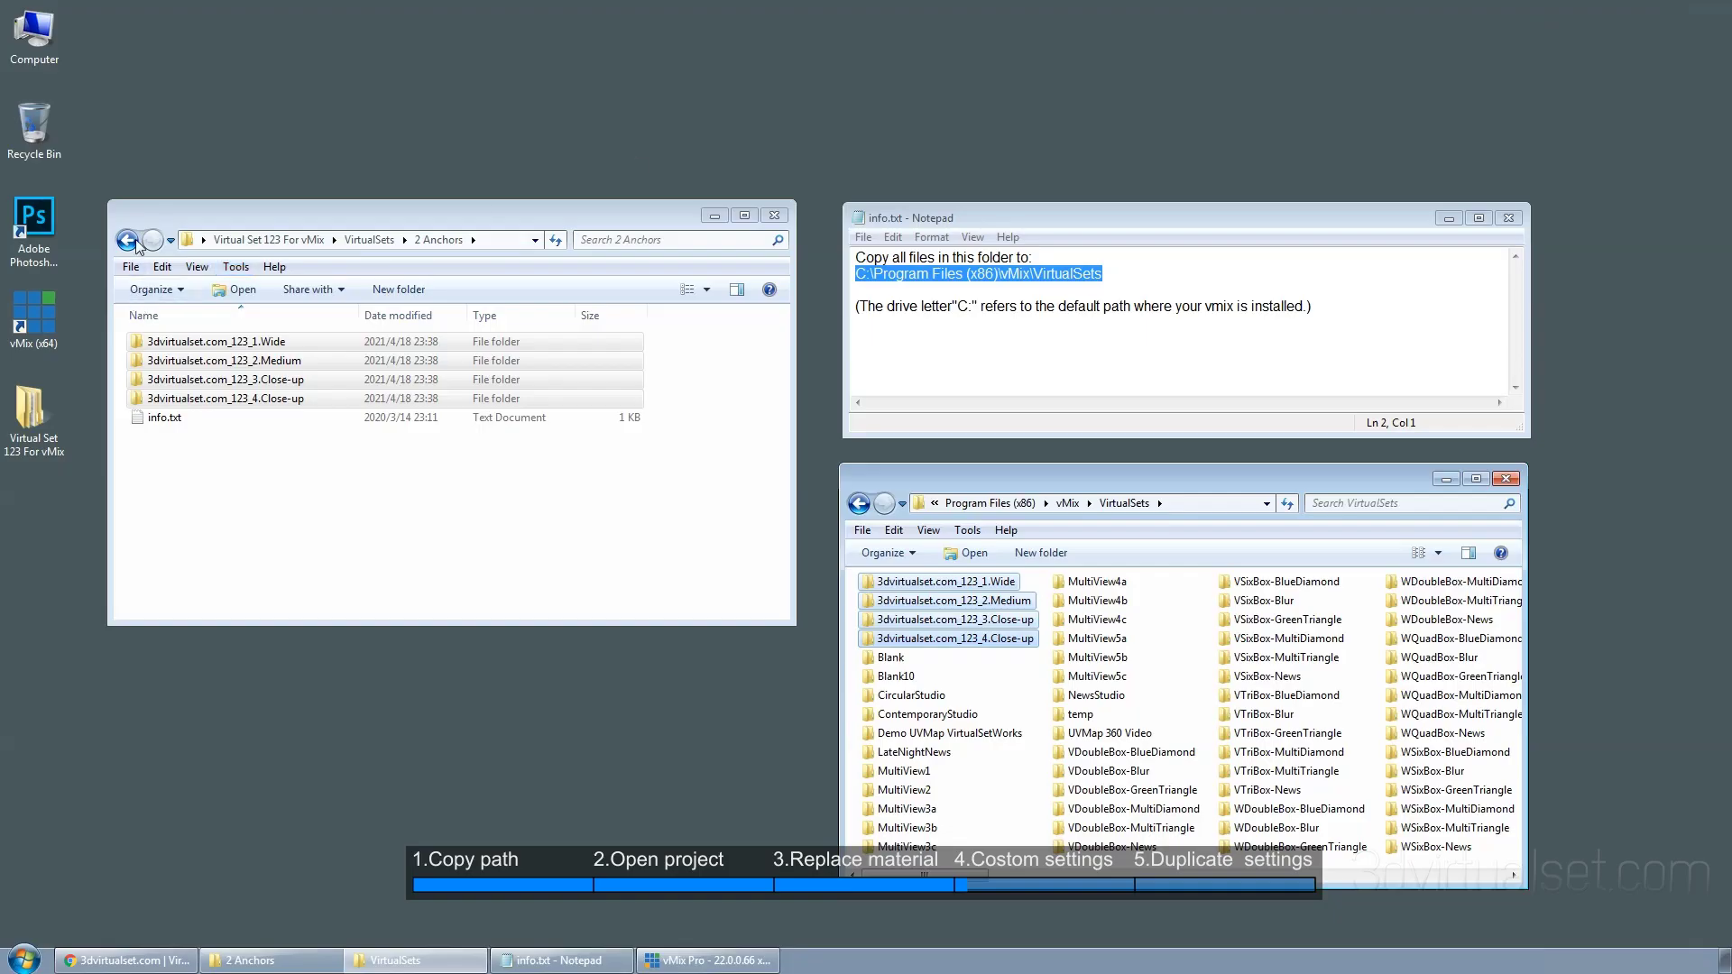
# Go back to the Virtual Set 123 For vMix folder and open Background.psd from its Psd folder in Photoshop
pyautogui.click(128, 241)
pyautogui.click(128, 241)
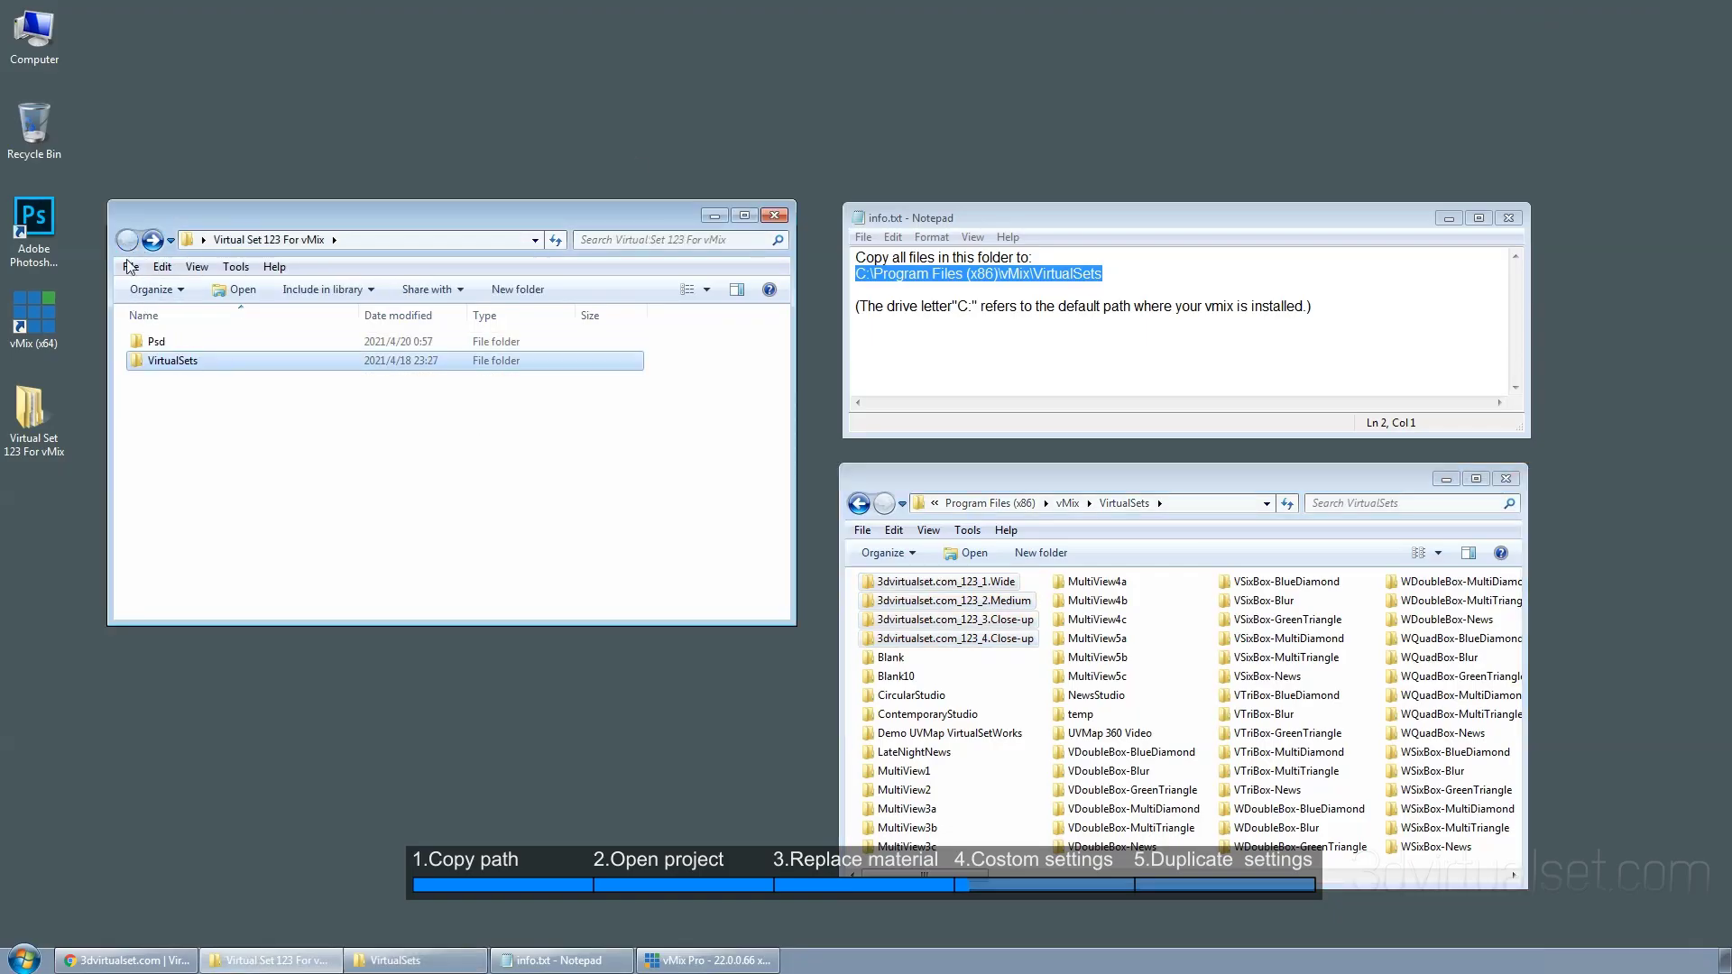
pyautogui.doubleClick(163, 341)
pyautogui.click(273, 353)
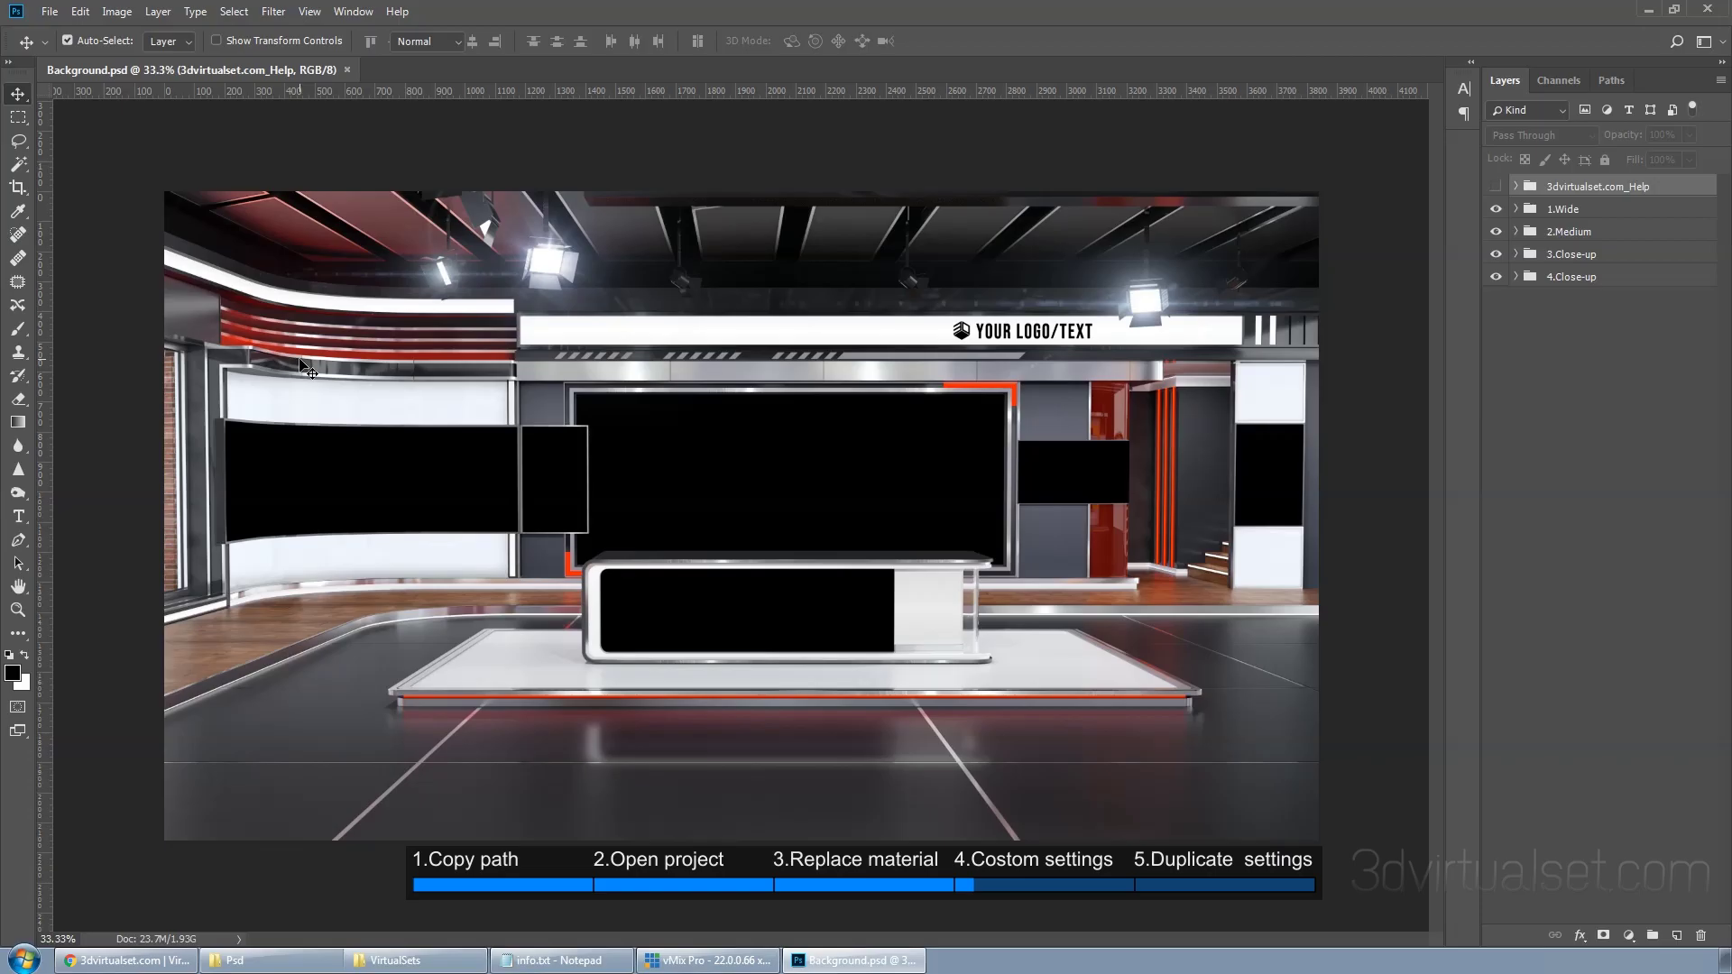
# Hide the 1.Wide, 2.Medium and 3.Close-up groups one by one to view each studio angle, and show them again
pyautogui.click(1496, 209)
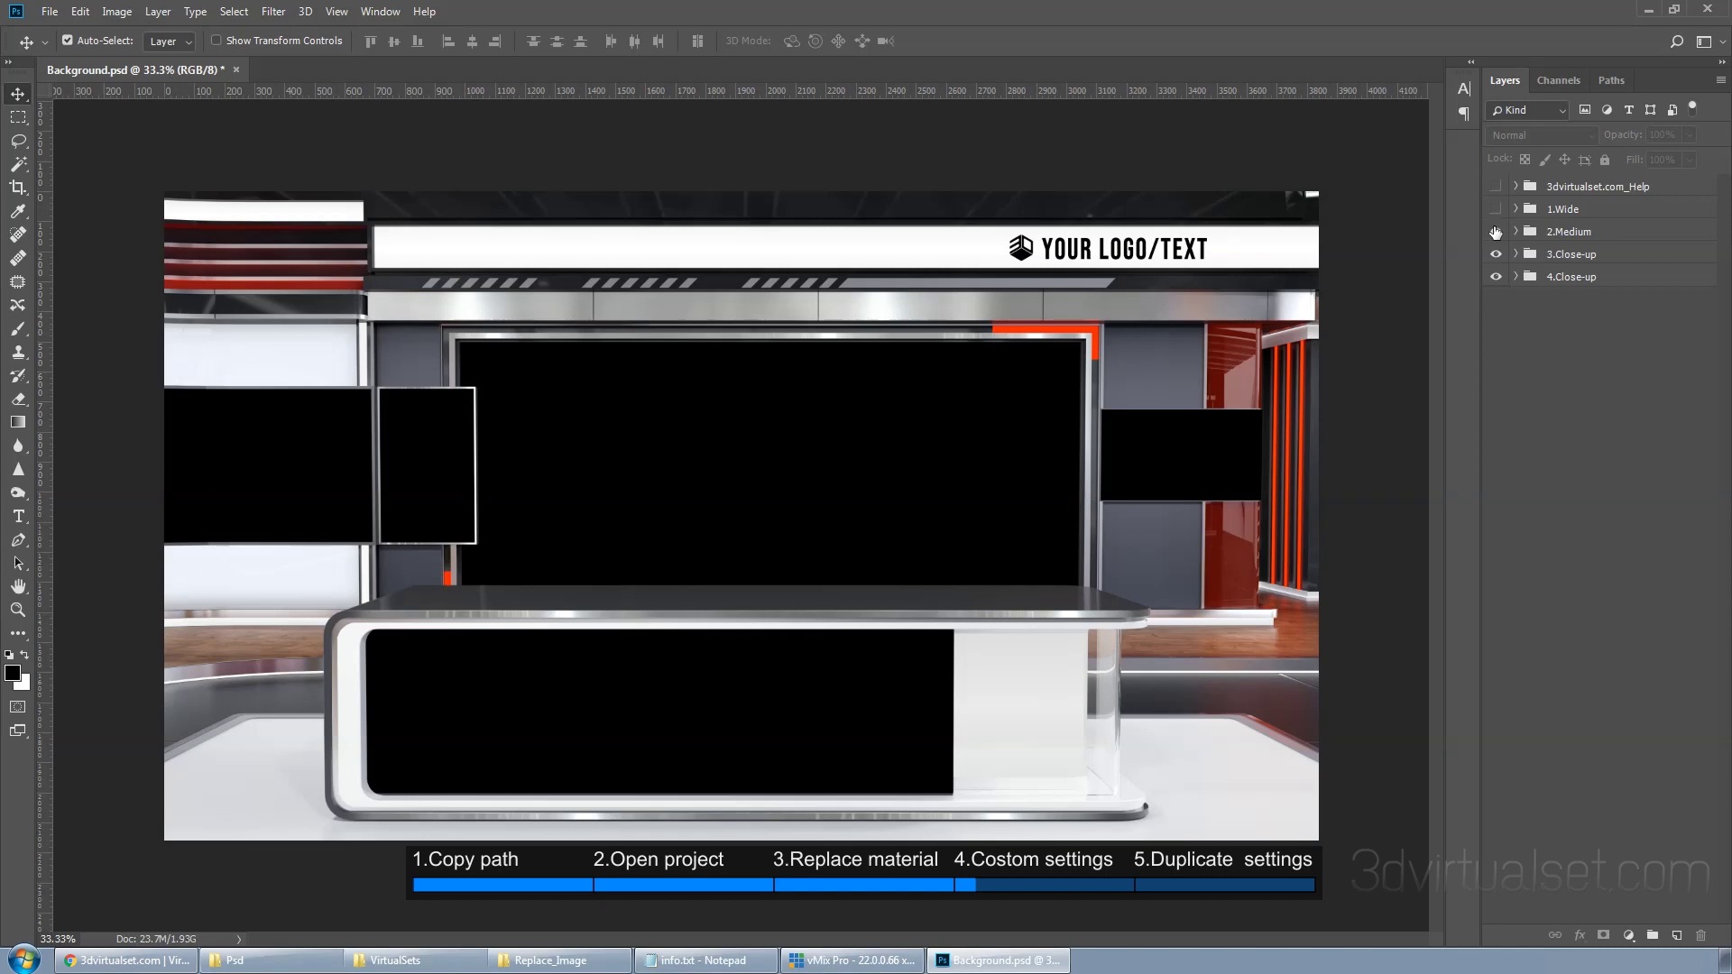
pyautogui.click(1496, 232)
pyautogui.click(1497, 254)
pyautogui.click(1497, 254)
pyautogui.click(1496, 231)
pyautogui.click(1496, 209)
# Expand the 1.Wide group and toggle its Logo/Text, Optical Flare, Light and Environment groups off and on to examine their effect
pyautogui.click(1516, 209)
pyautogui.click(1495, 232)
pyautogui.click(1496, 254)
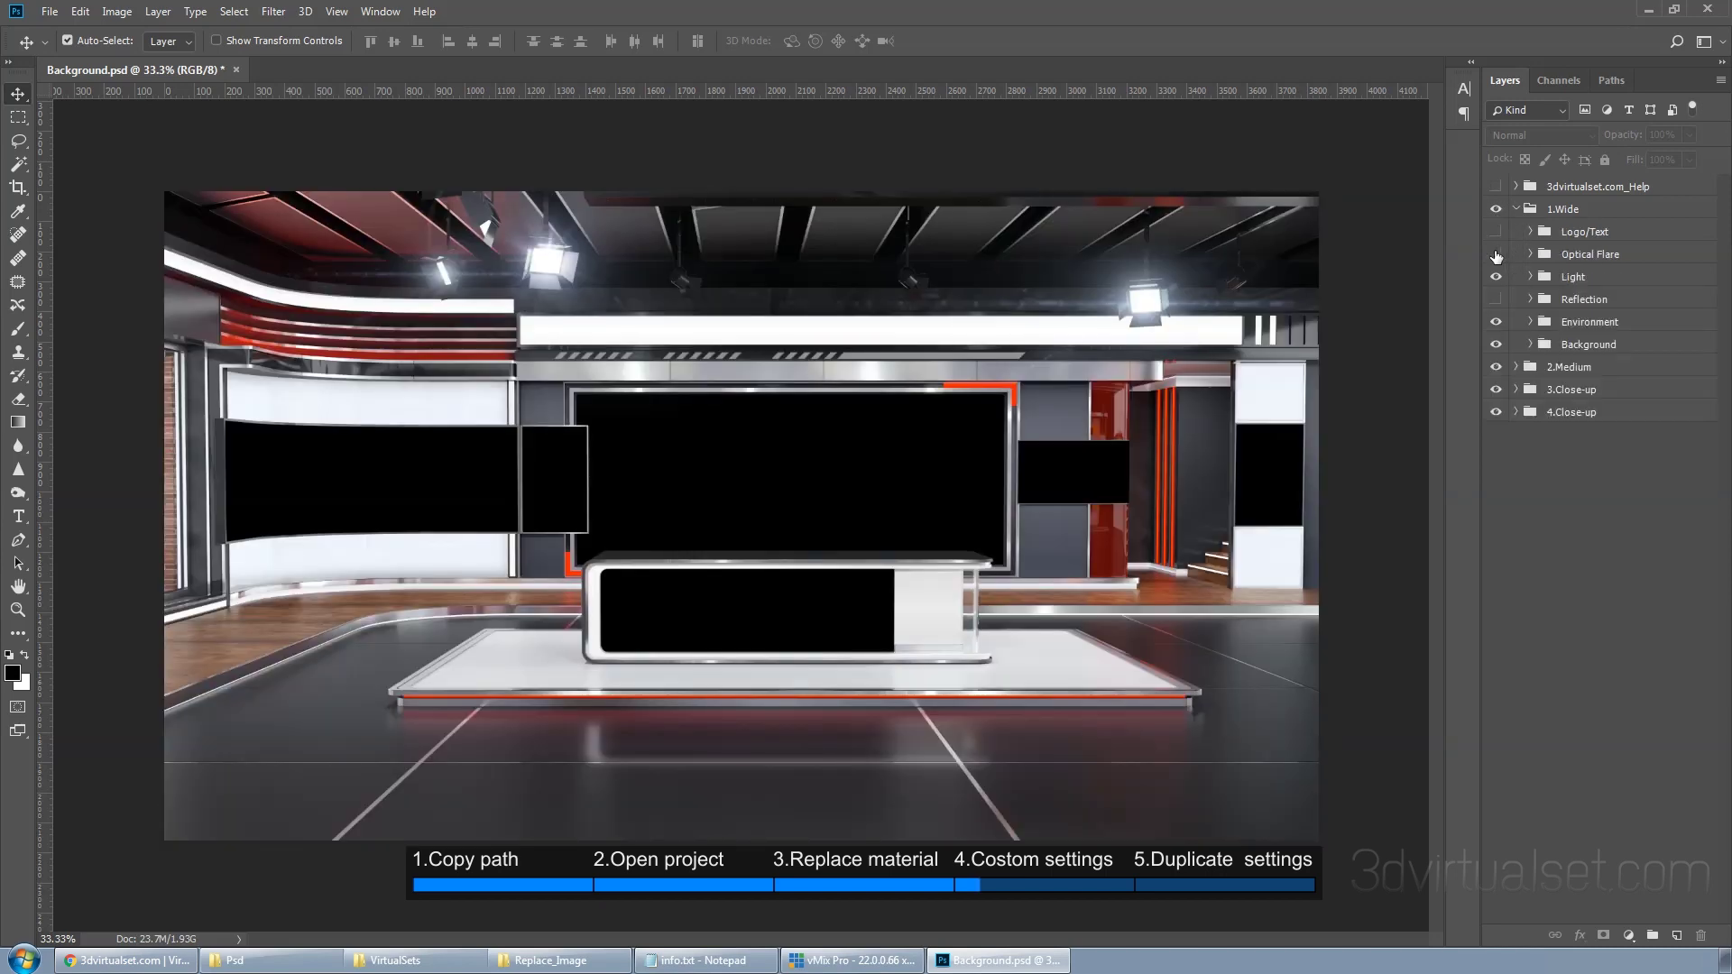
pyautogui.click(1496, 277)
pyautogui.click(1496, 322)
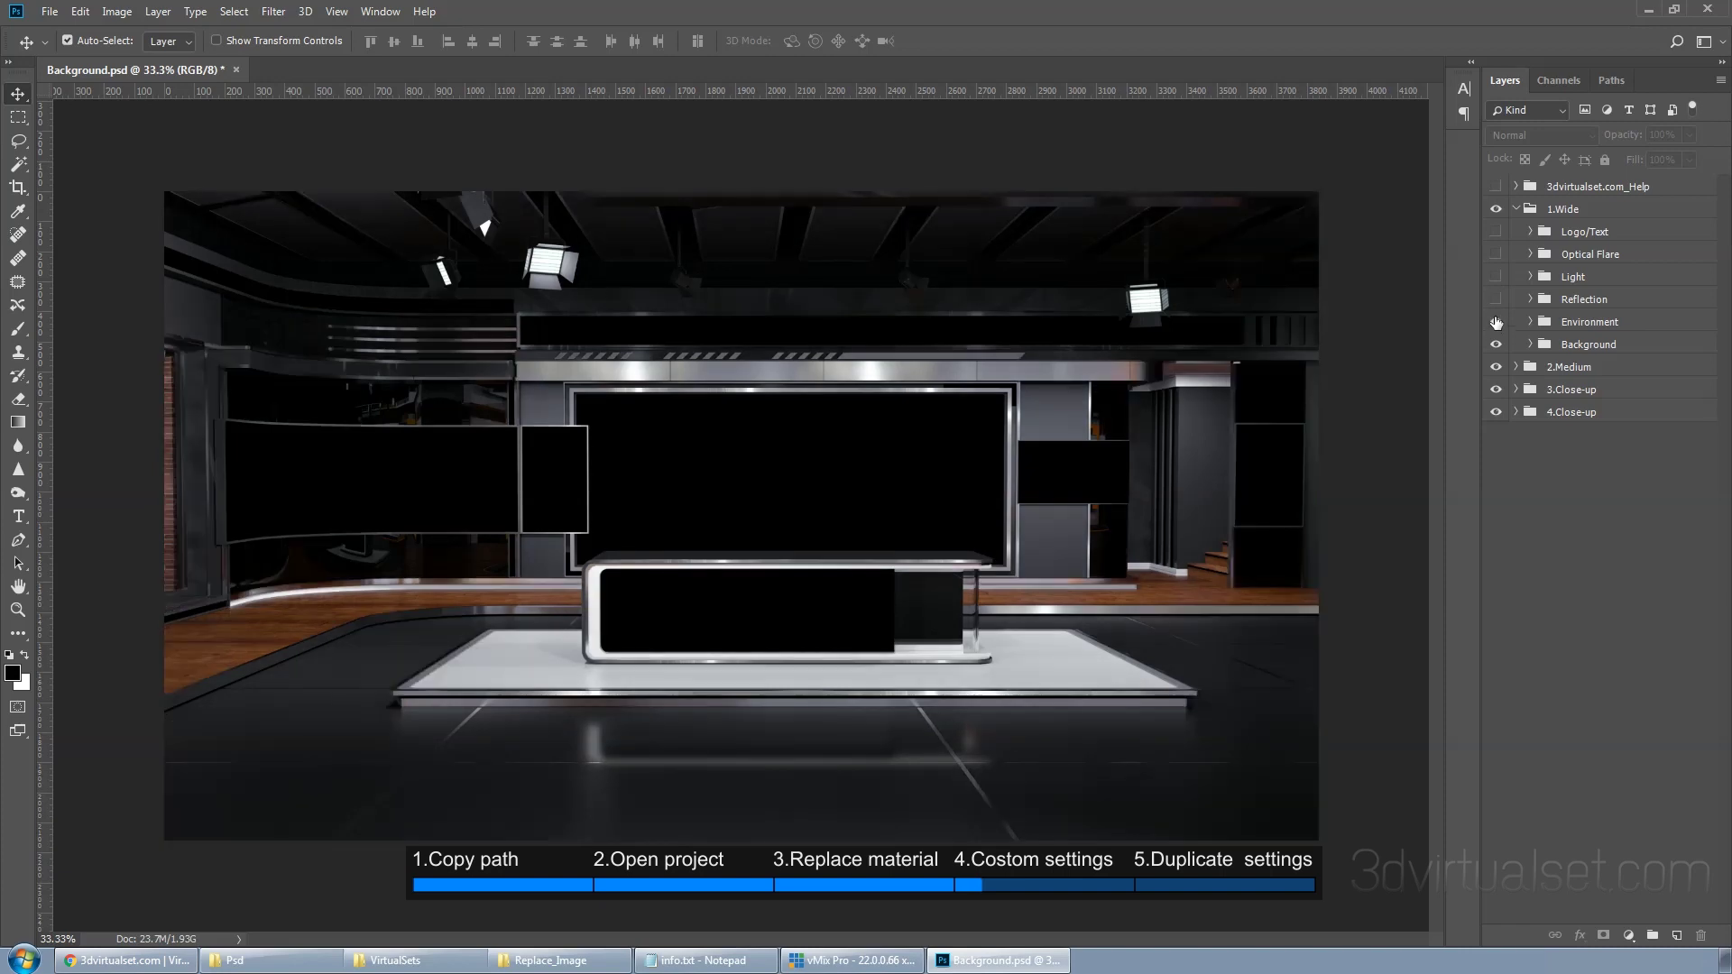
pyautogui.click(1495, 322)
pyautogui.click(1496, 277)
pyautogui.click(1497, 255)
pyautogui.click(1496, 232)
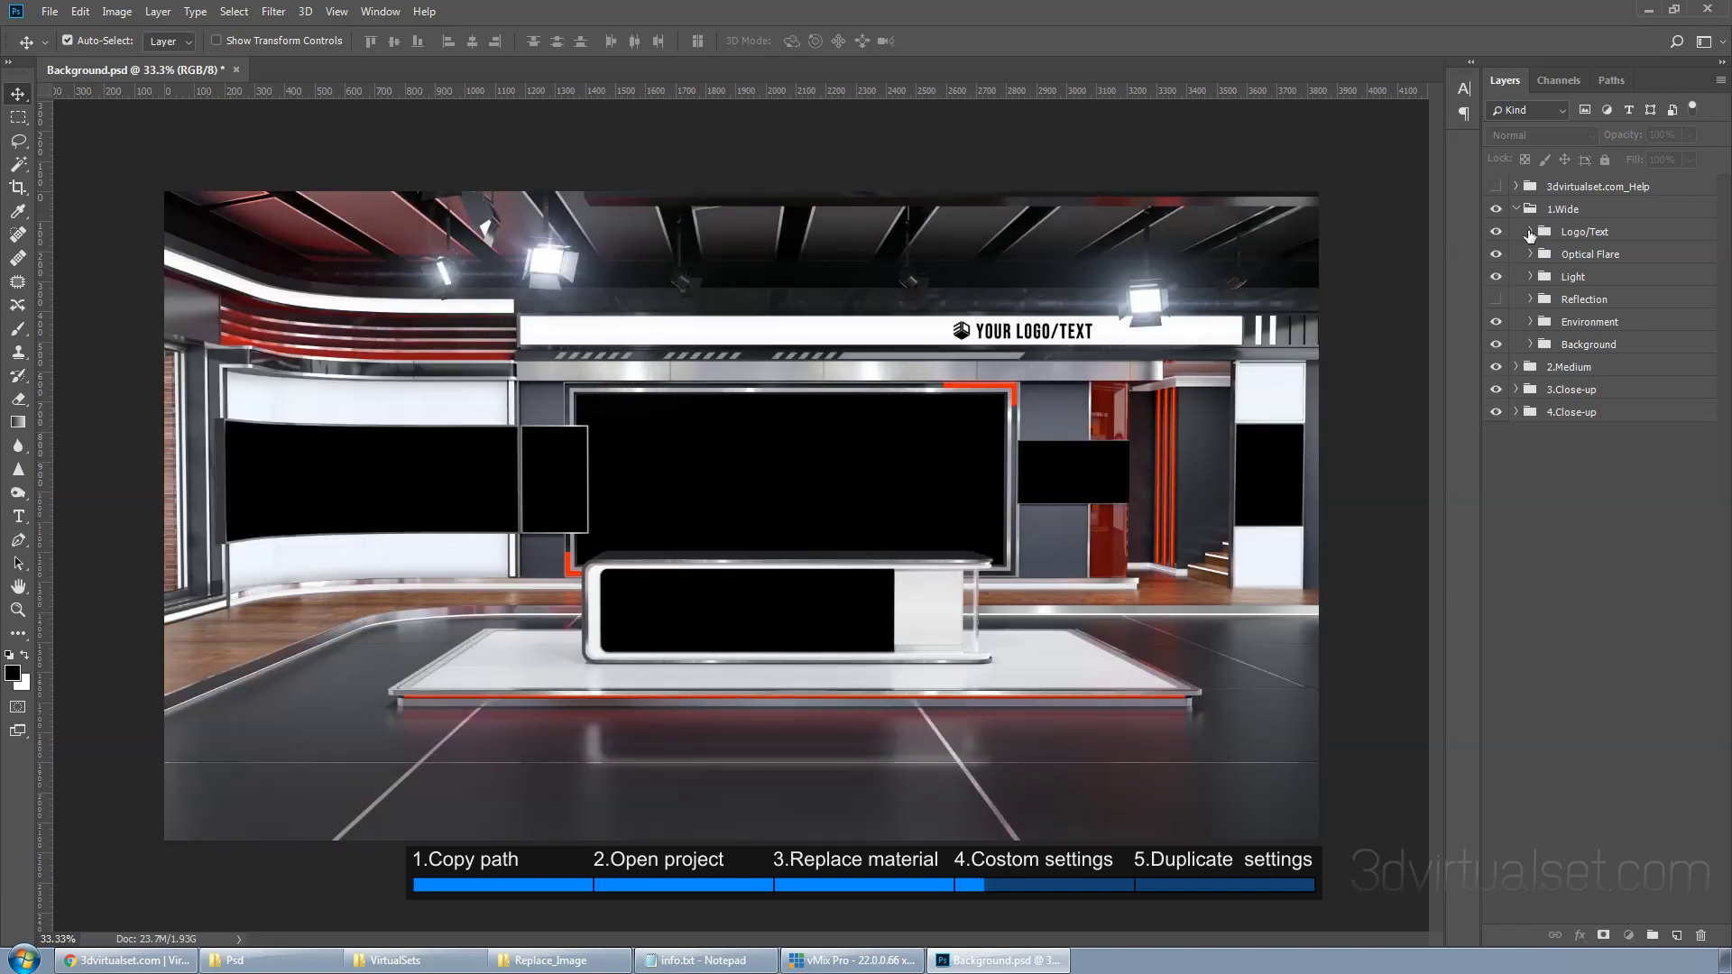
# Replace the contents of the Your Logo smart object in the 1.Wide group with Your Logo_Text(1865x250).png
pyautogui.click(1530, 231)
pyautogui.click(1623, 257)
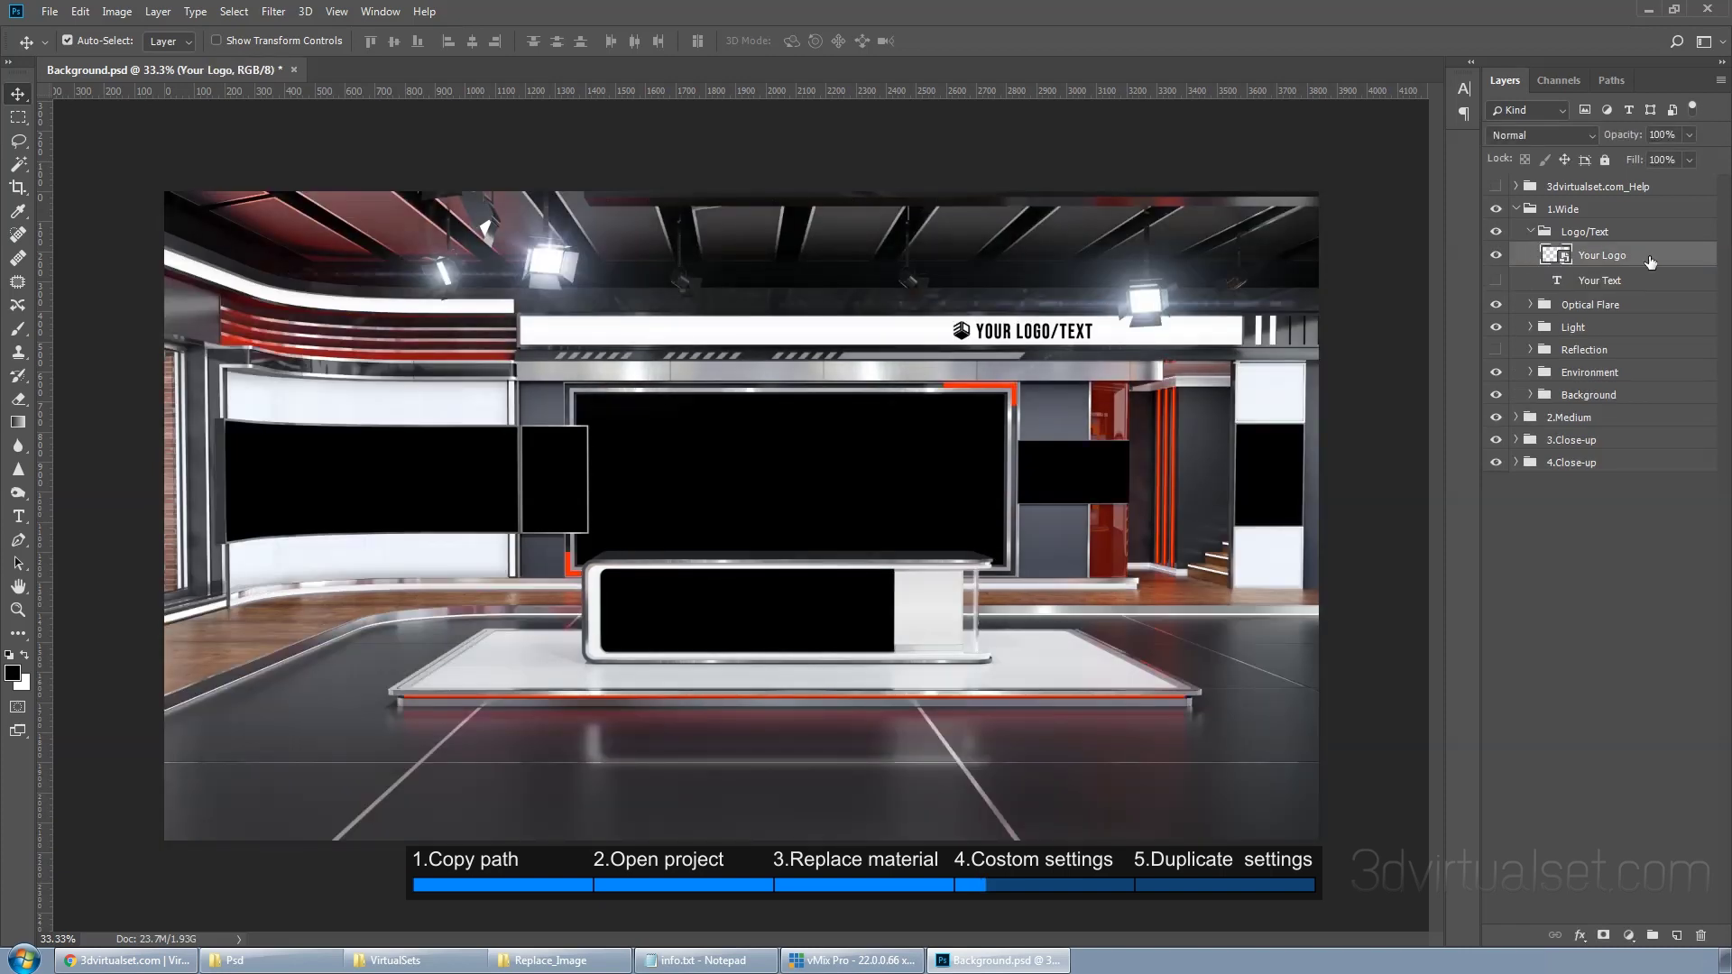
pyautogui.rightClick(1650, 259)
pyautogui.click(1570, 445)
pyautogui.click(72, 131)
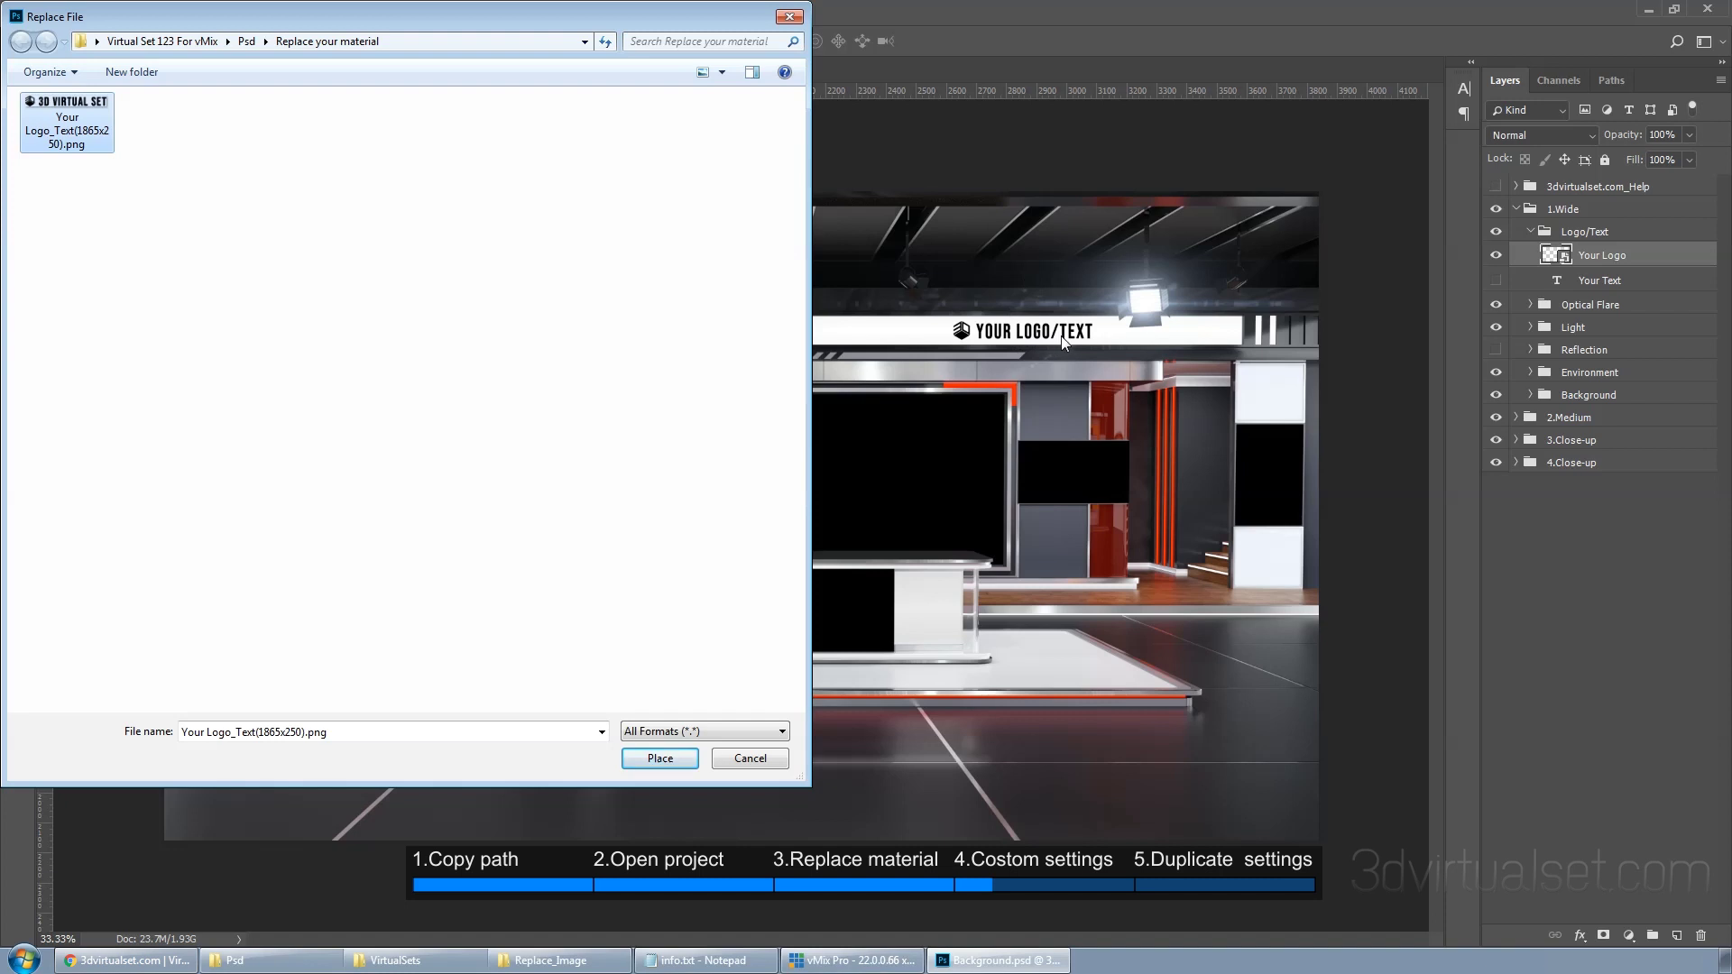
pyautogui.click(668, 756)
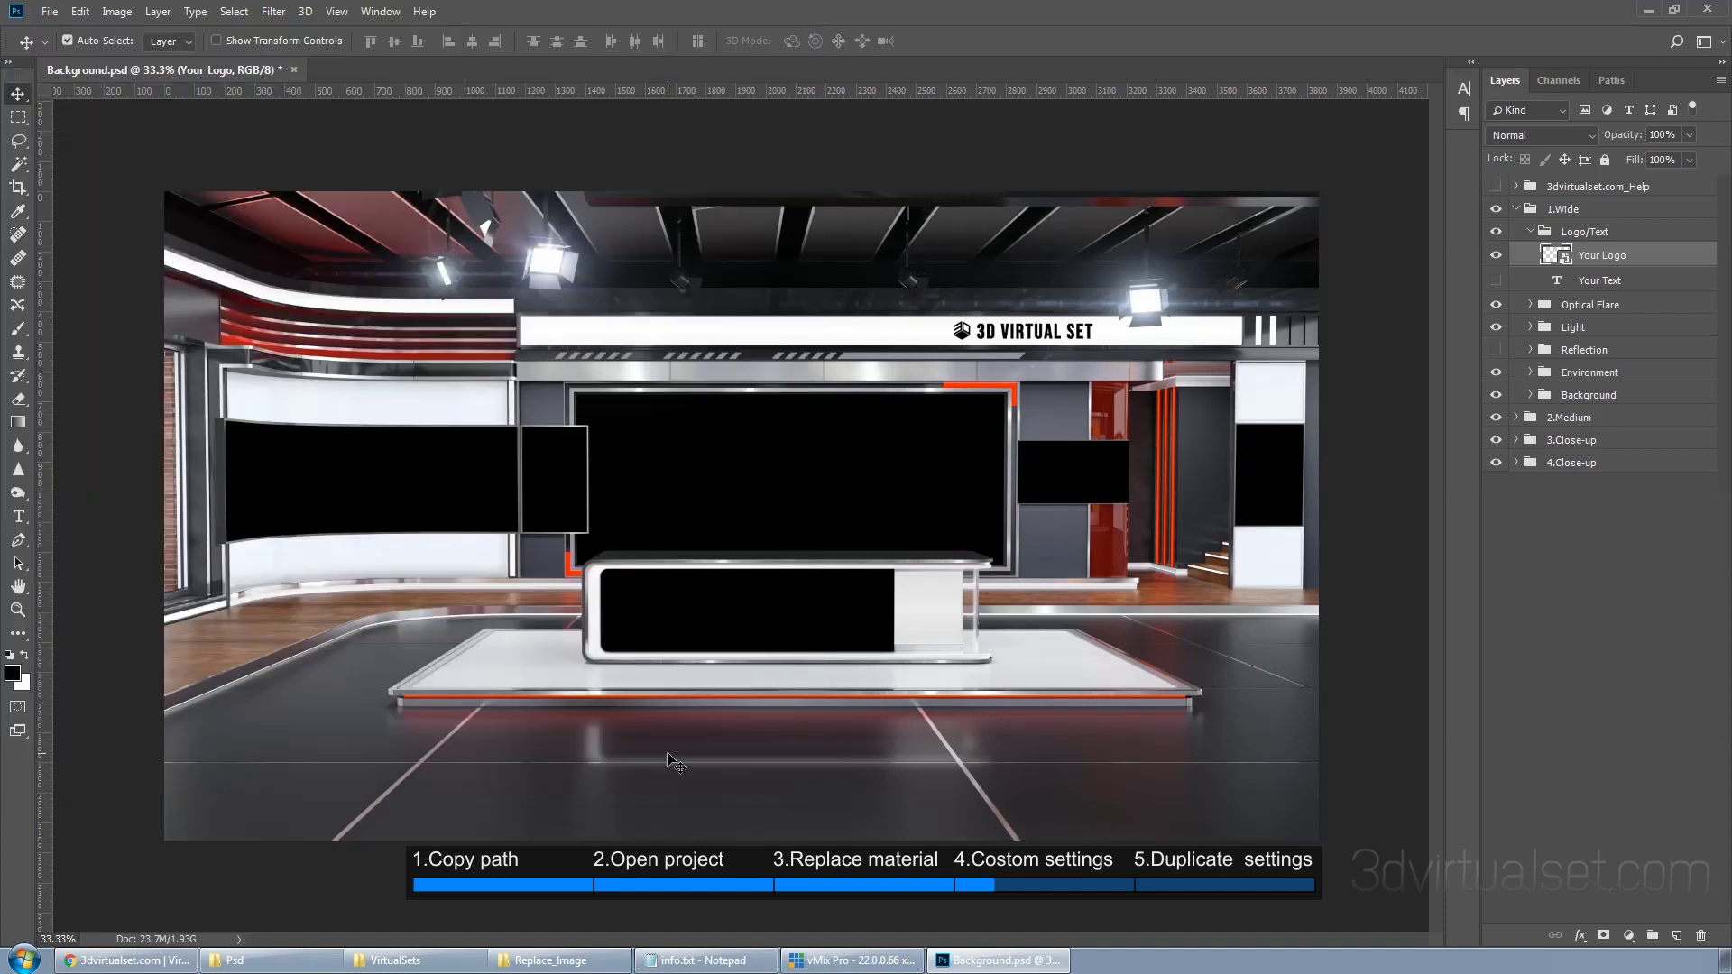
# Hide the Your Logo layer and show the Your Text layer in the 1.Wide group
pyautogui.click(1495, 210)
pyautogui.click(1496, 280)
pyautogui.click(1565, 282)
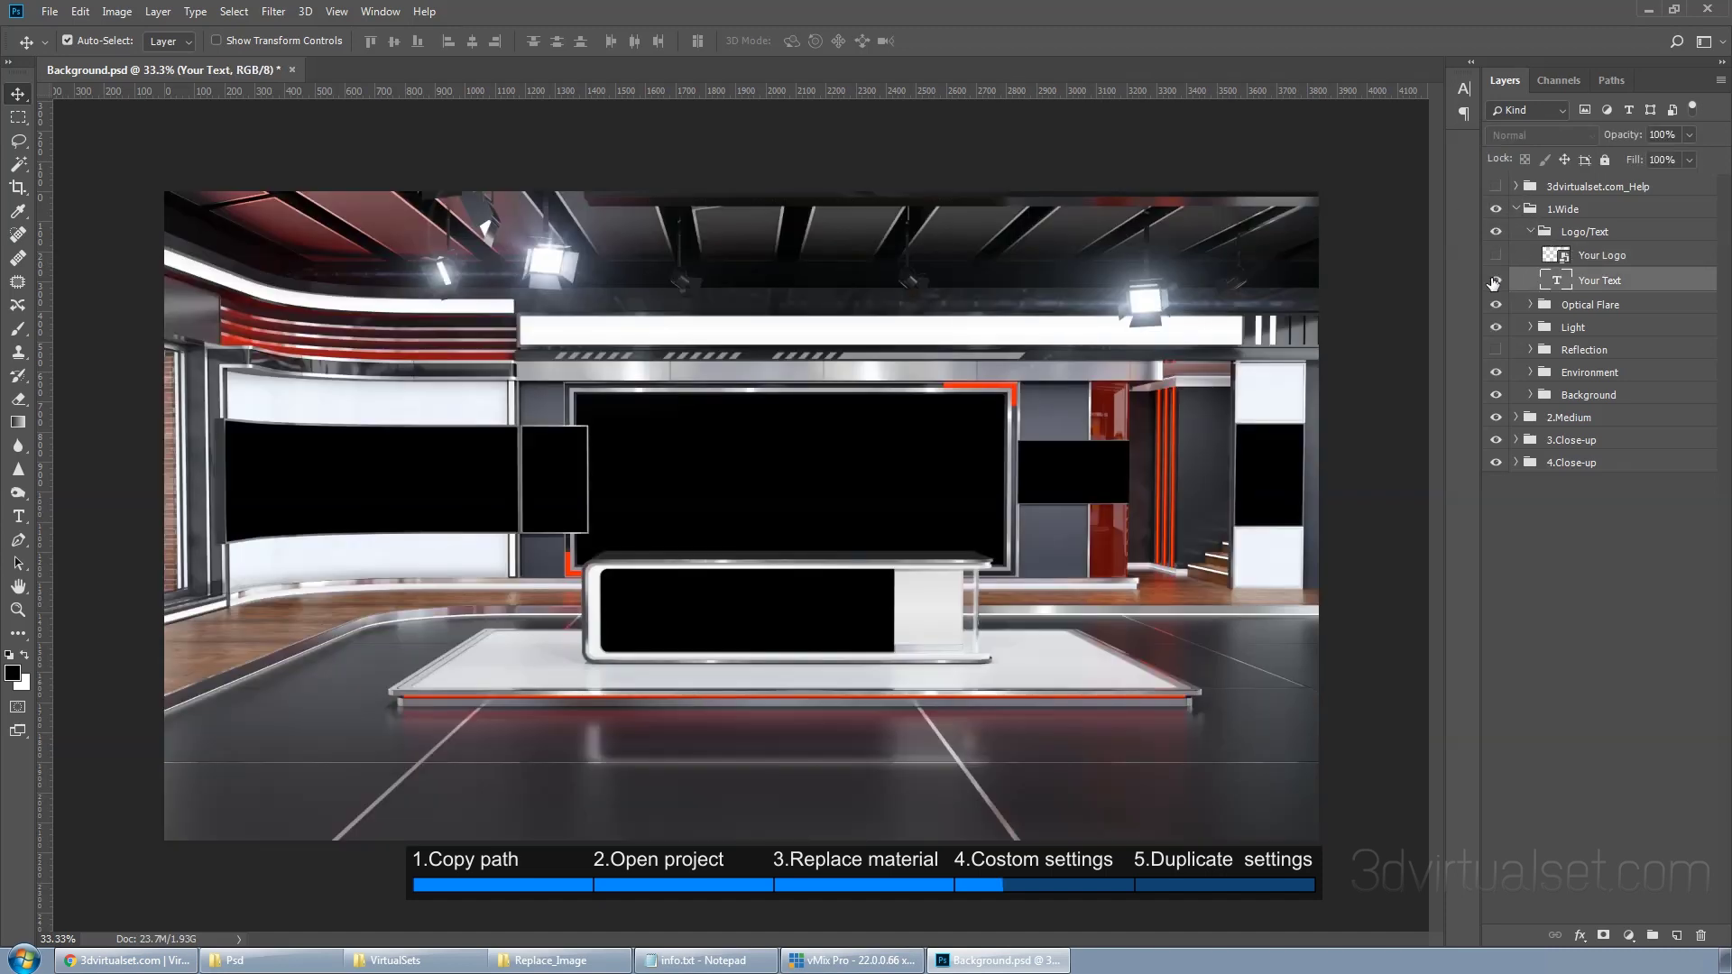
# Replace the Your Text wording on the white header band with 3DVIRTUALSET.COM
pyautogui.click(18, 516)
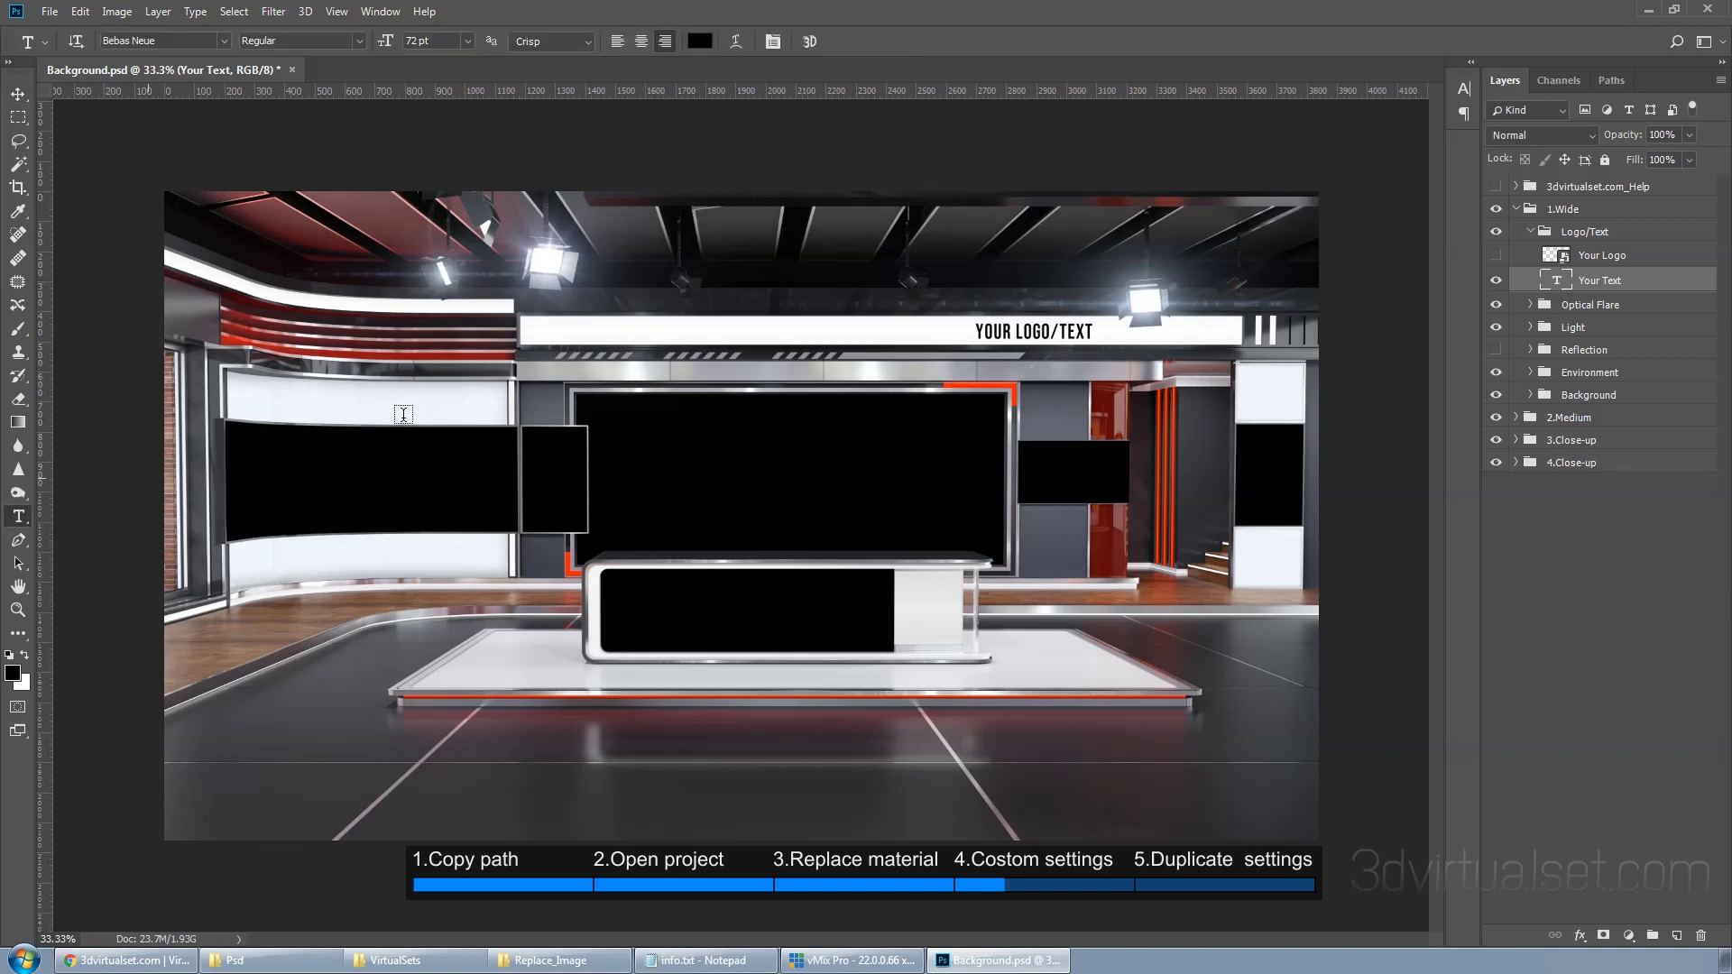
pyautogui.click(995, 332)
pyautogui.hotkey('ctrl', 'a')
pyautogui.write('3DVIRTUALSET.COM')
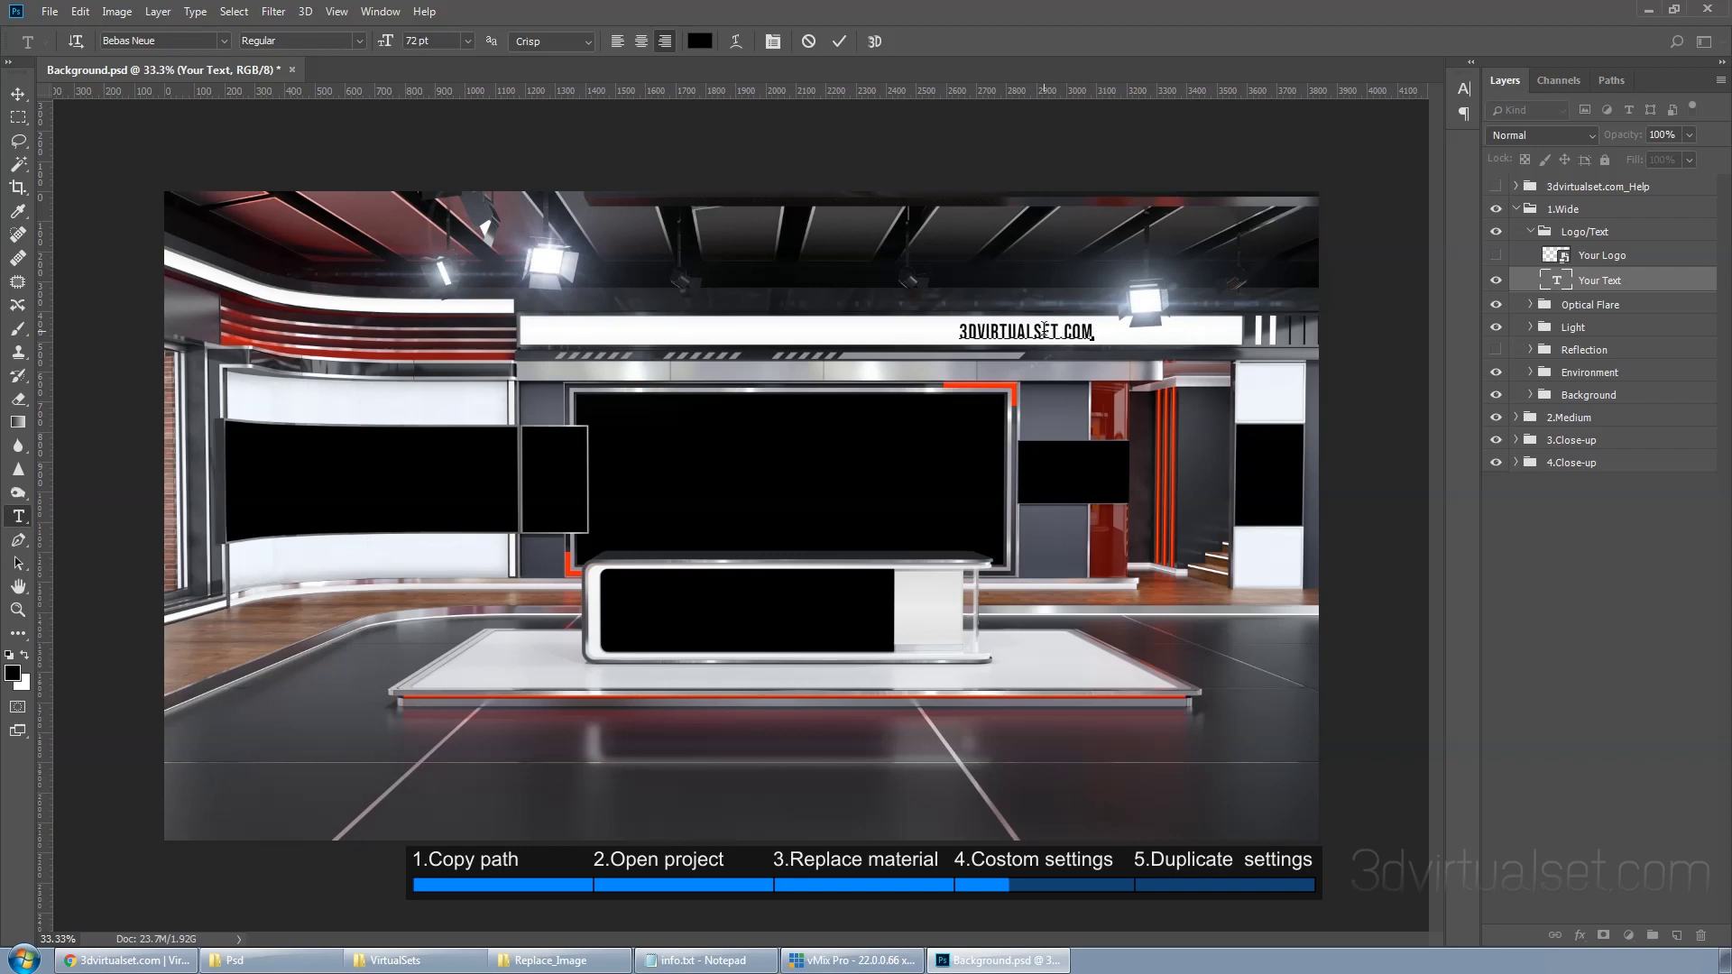
pyautogui.click(844, 41)
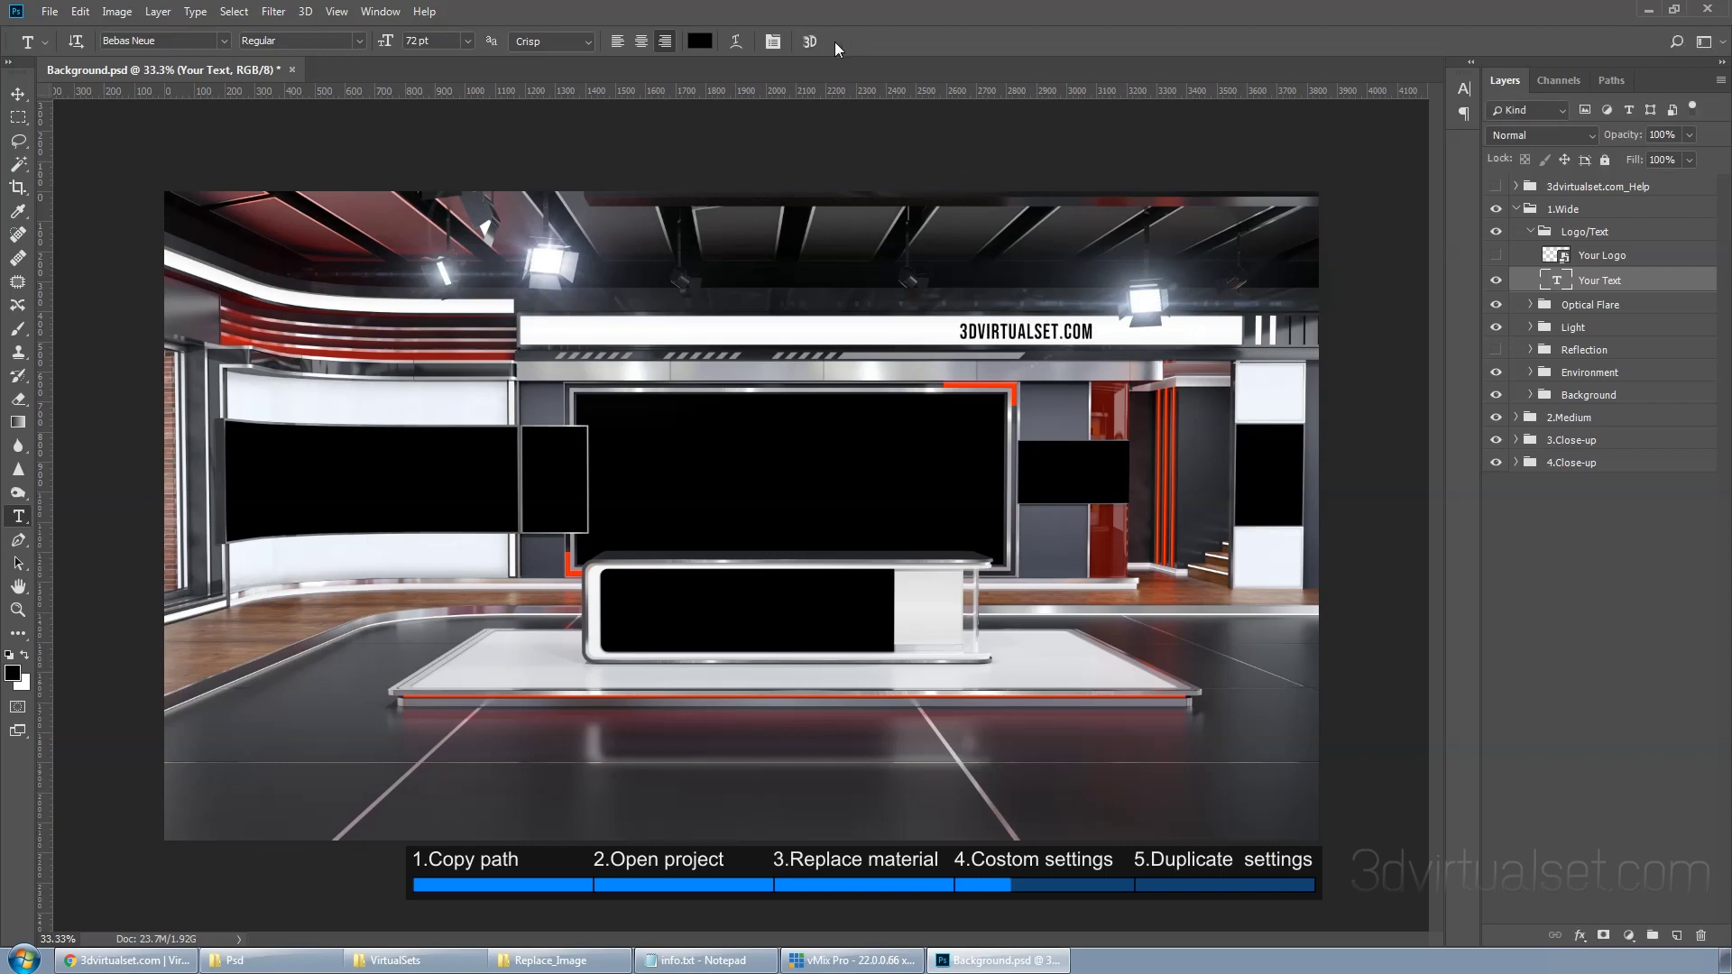
# Expand the Optical Flare group and toggle its three flare layers to examine the glow on each spotlight
pyautogui.click(1538, 306)
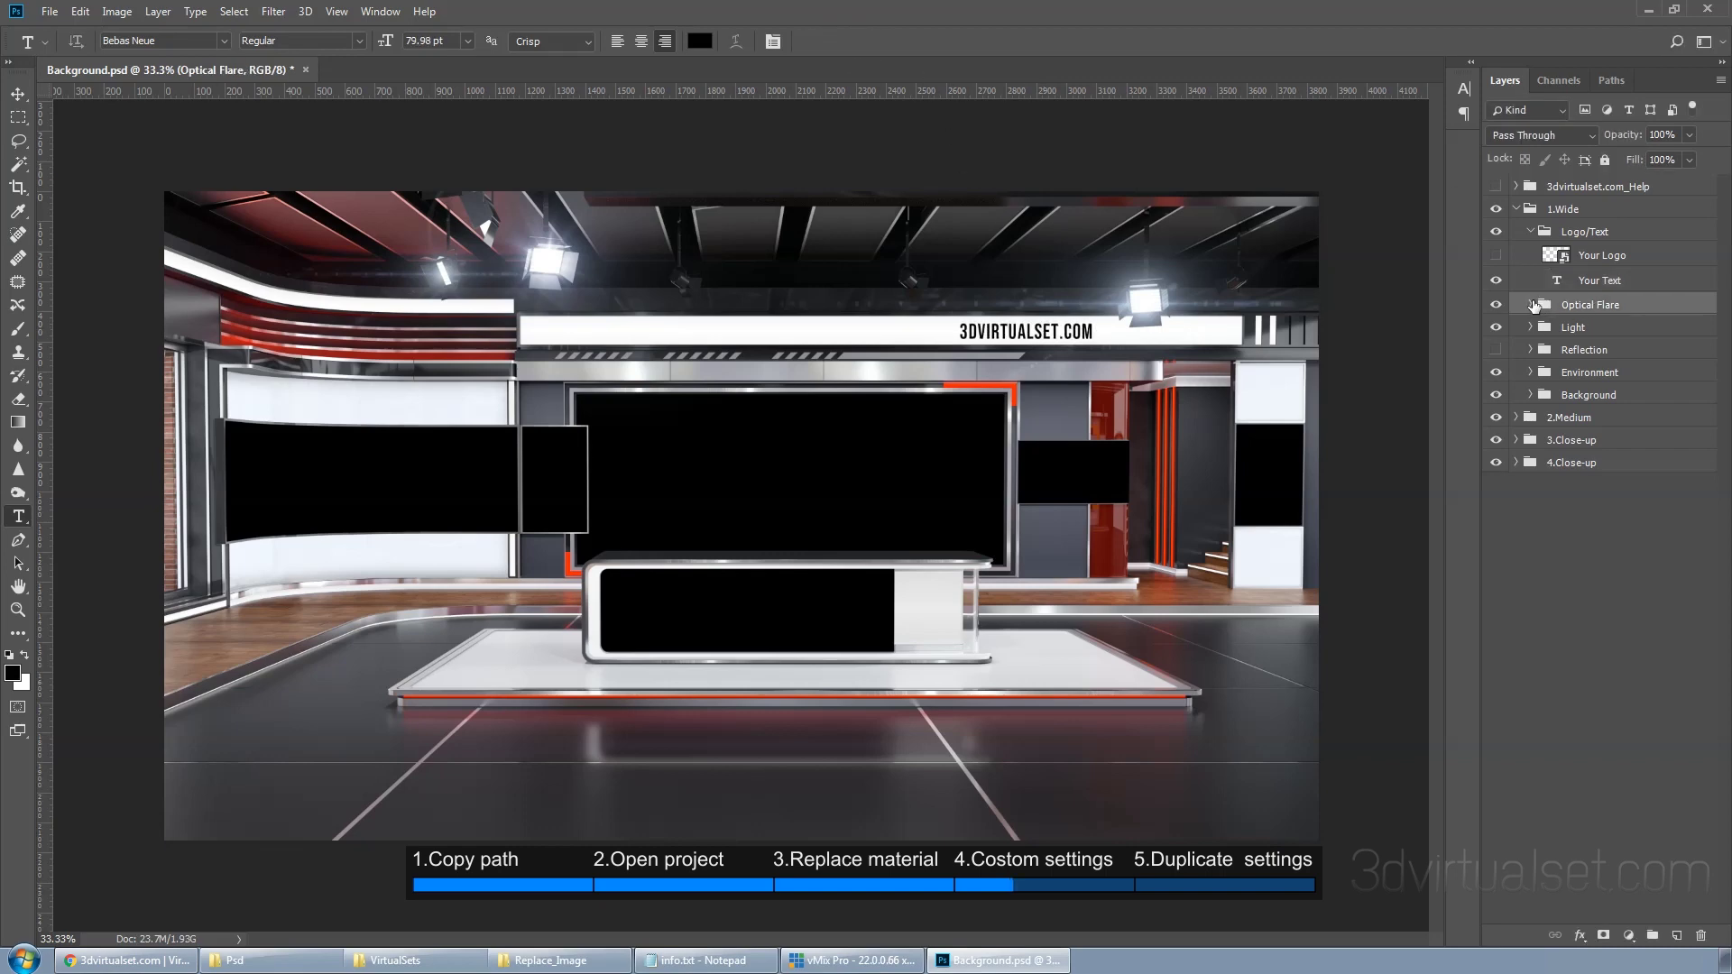
pyautogui.click(1532, 305)
pyautogui.click(1499, 329)
pyautogui.click(1496, 354)
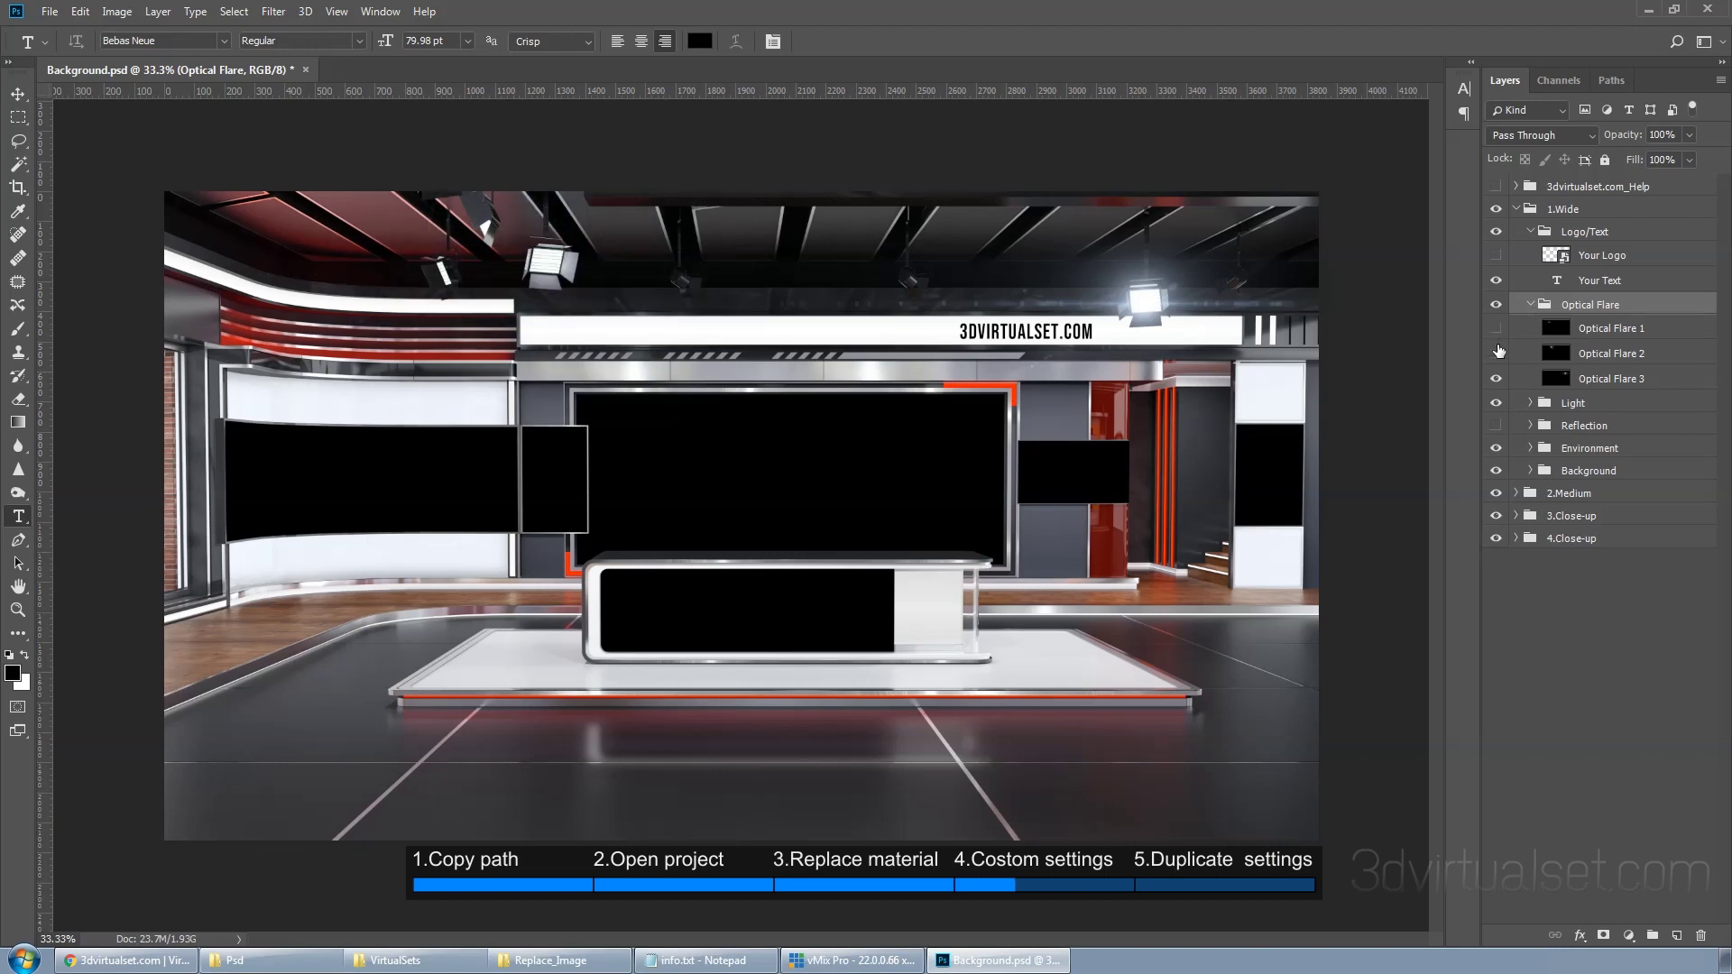
pyautogui.click(1496, 379)
pyautogui.click(1530, 303)
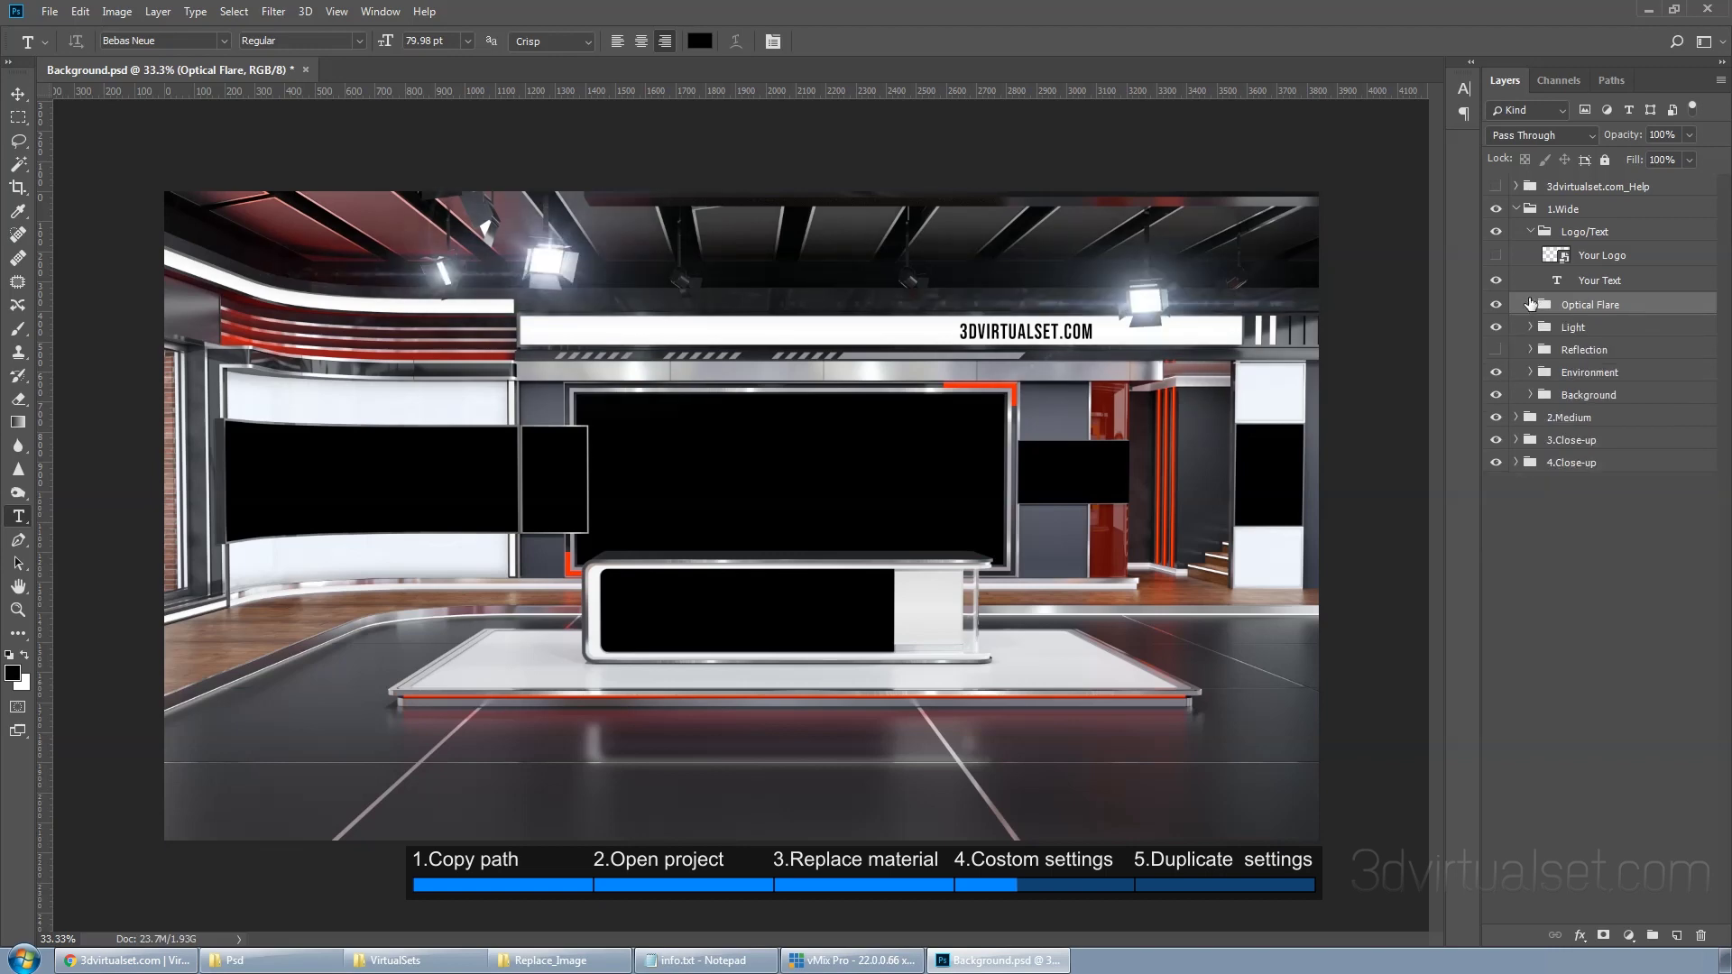
# Apply a colorized Hue/Saturation adjustment to the Light 1 layer with hue 45, saturation 90 and lightness -50
pyautogui.click(1530, 327)
pyautogui.click(1570, 355)
pyautogui.moveTo(1496, 351)
pyautogui.mouseDown()
pyautogui.moveTo(1498, 730)
pyautogui.moveTo(1496, 353)
pyautogui.mouseUp()
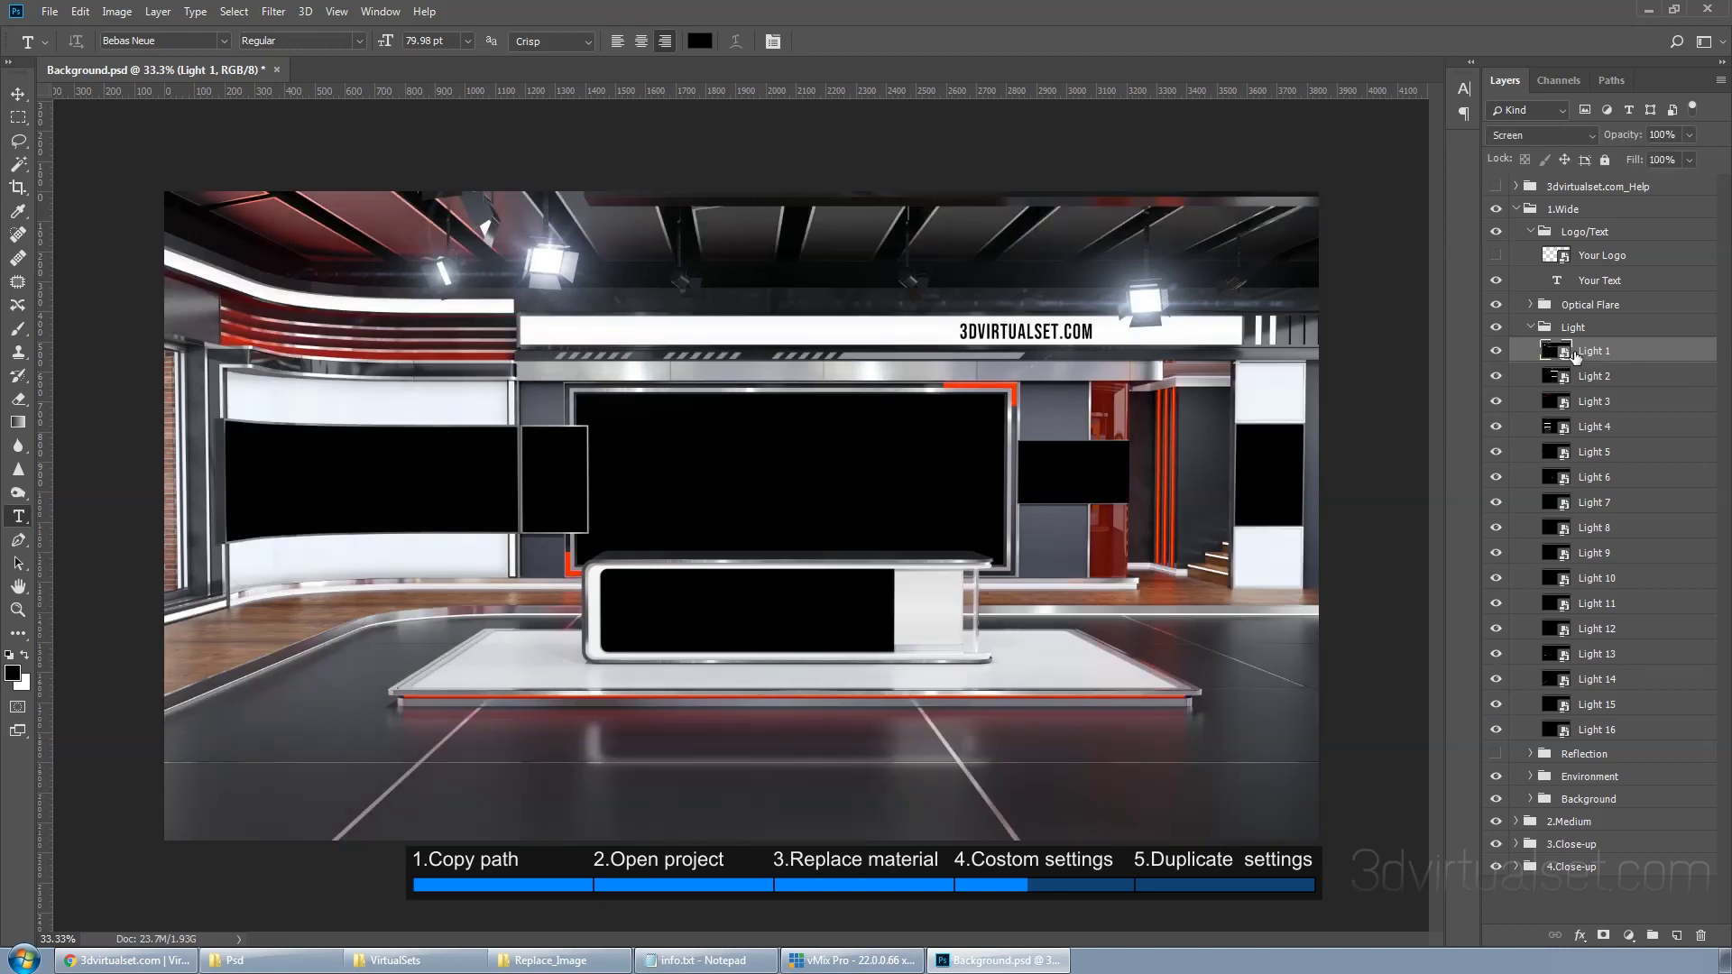
pyautogui.click(116, 11)
pyautogui.moveTo(149, 59)
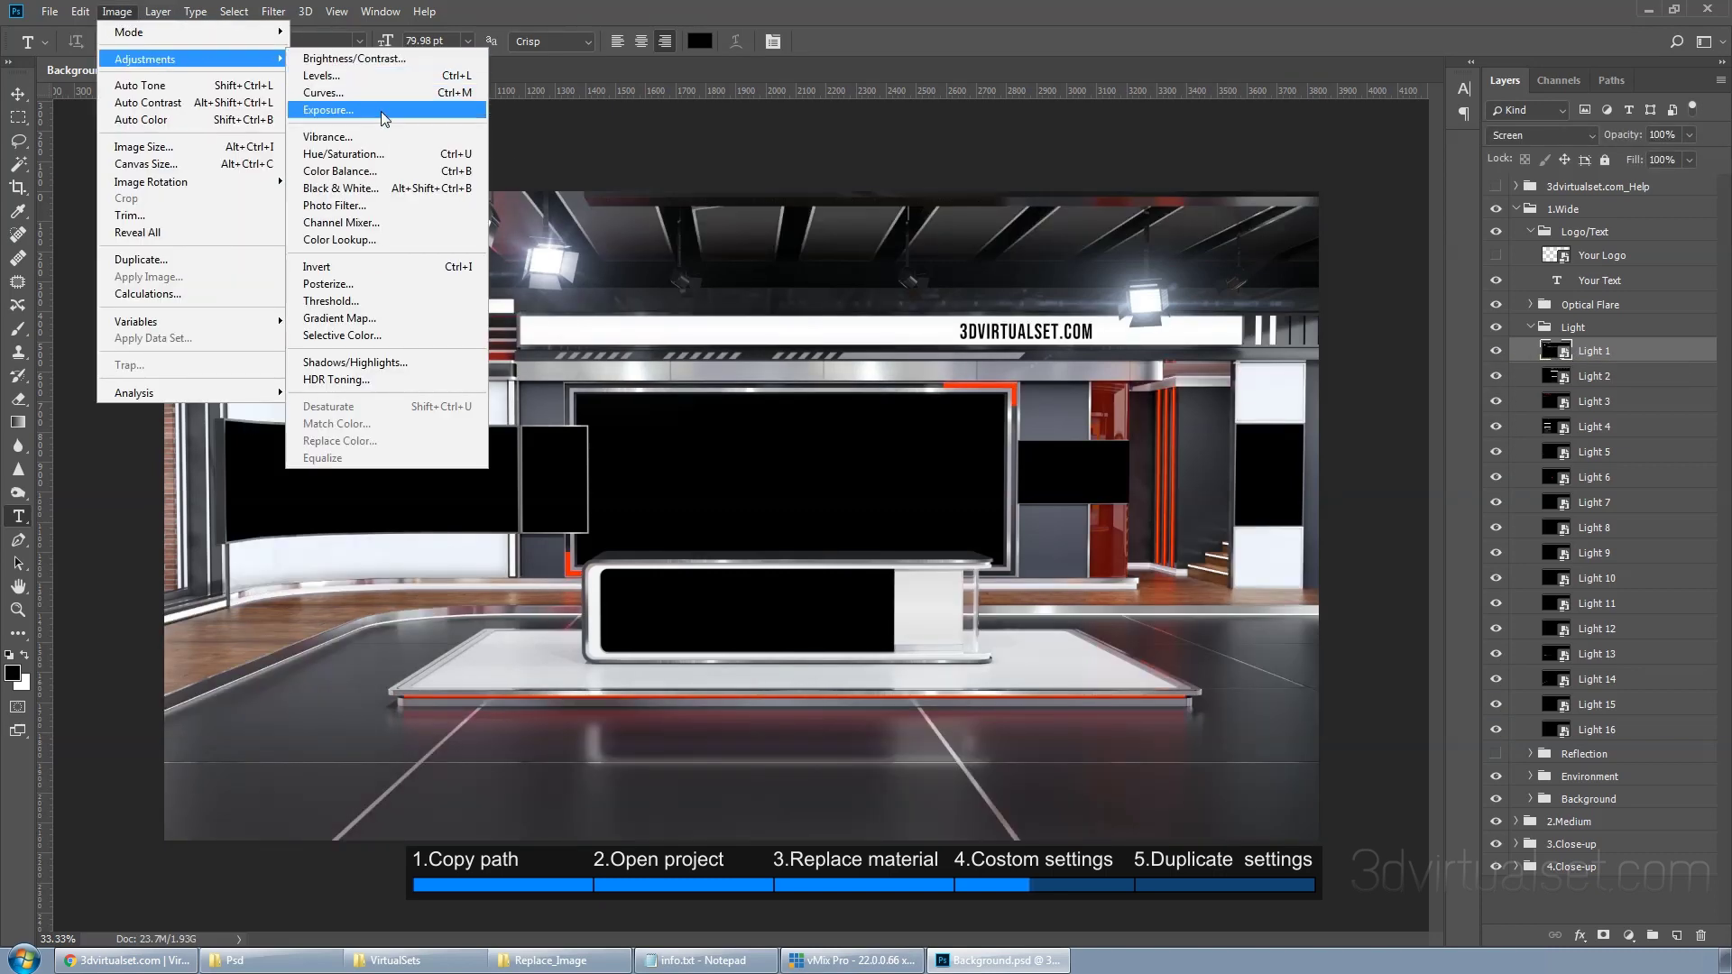
pyautogui.click(390, 154)
pyautogui.click(994, 417)
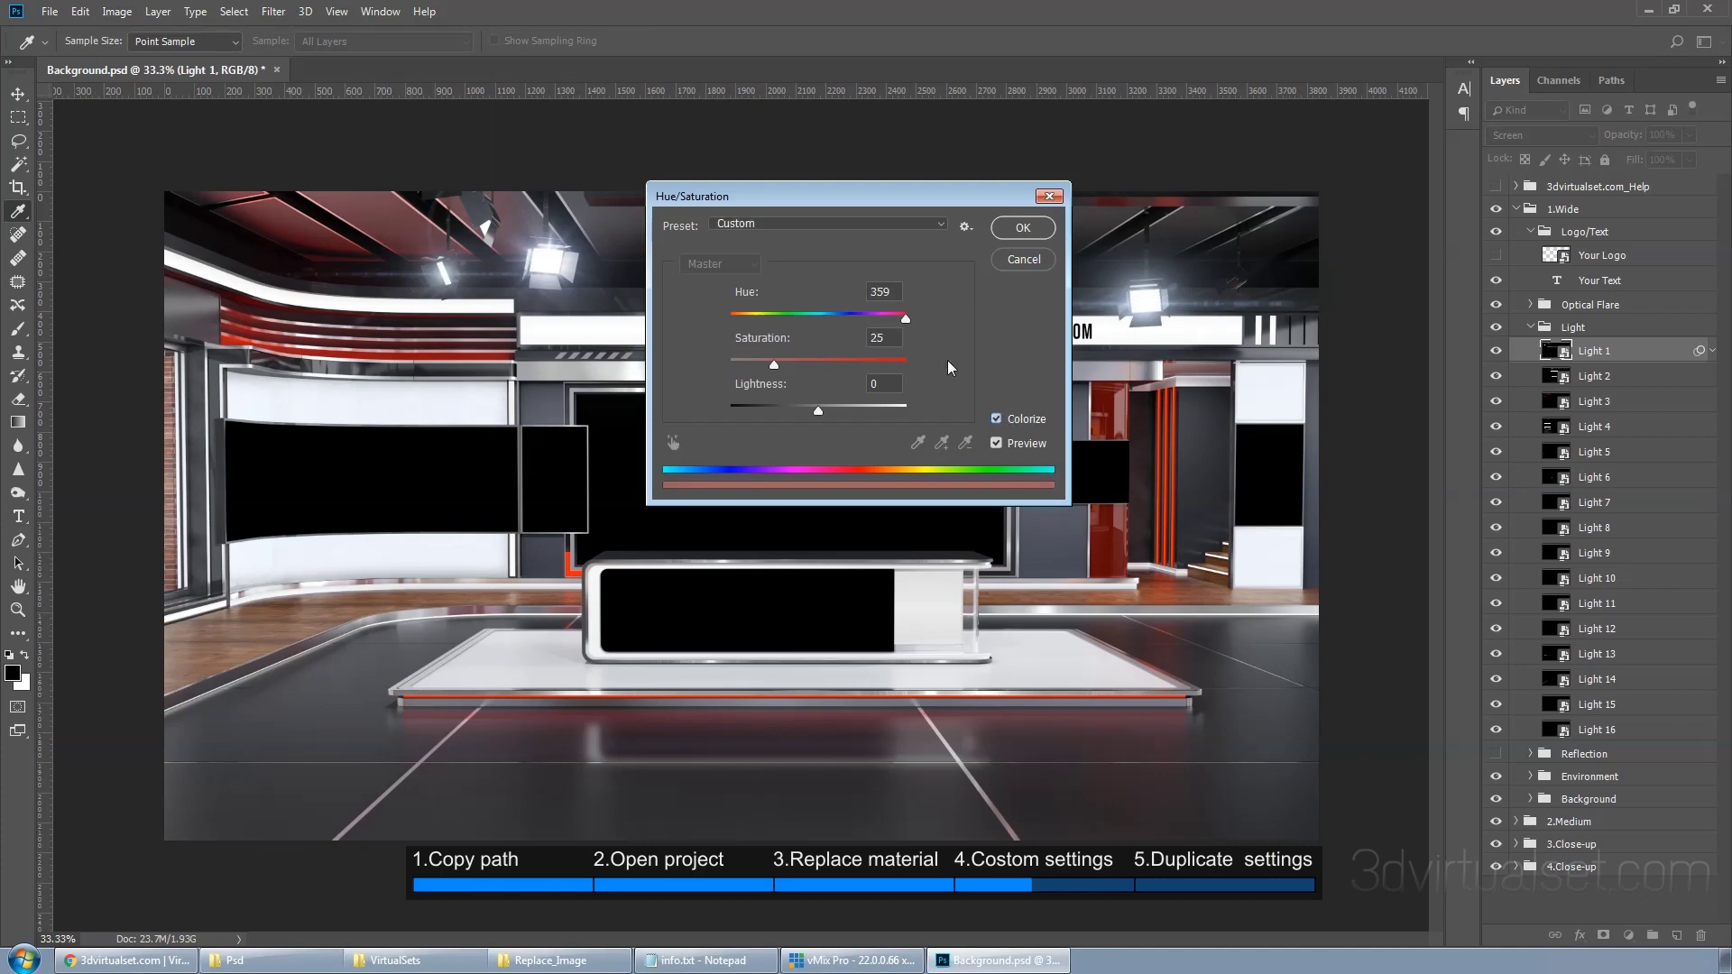
pyautogui.doubleClick(890, 339)
pyautogui.write('90')
pyautogui.write('-50')
pyautogui.moveTo(905, 319); pyautogui.dragTo(751, 323)
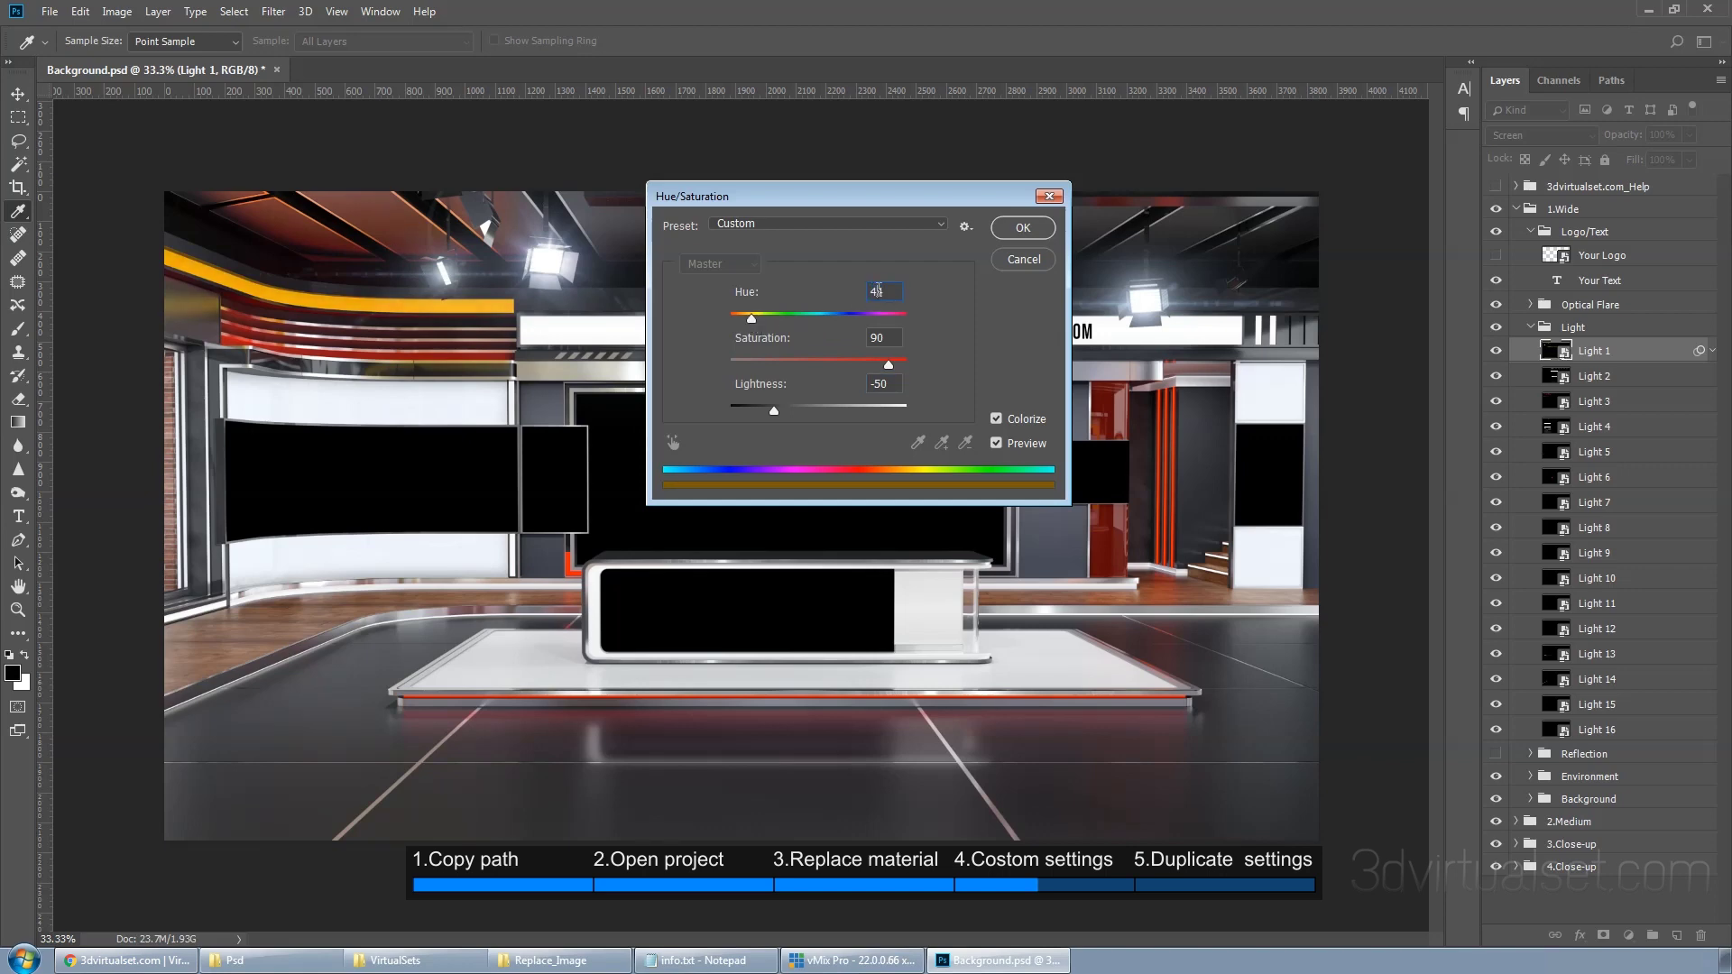
pyautogui.click(1021, 226)
# Check what Light 3 illuminates and apply a Hue/Saturation adjustment with hue 30 to that layer
pyautogui.click(1561, 374)
pyautogui.click(1561, 373)
pyautogui.click(1494, 438)
pyautogui.click(1494, 437)
pyautogui.click(1494, 437)
pyautogui.click(1494, 438)
pyautogui.click(1586, 439)
pyautogui.click(117, 11)
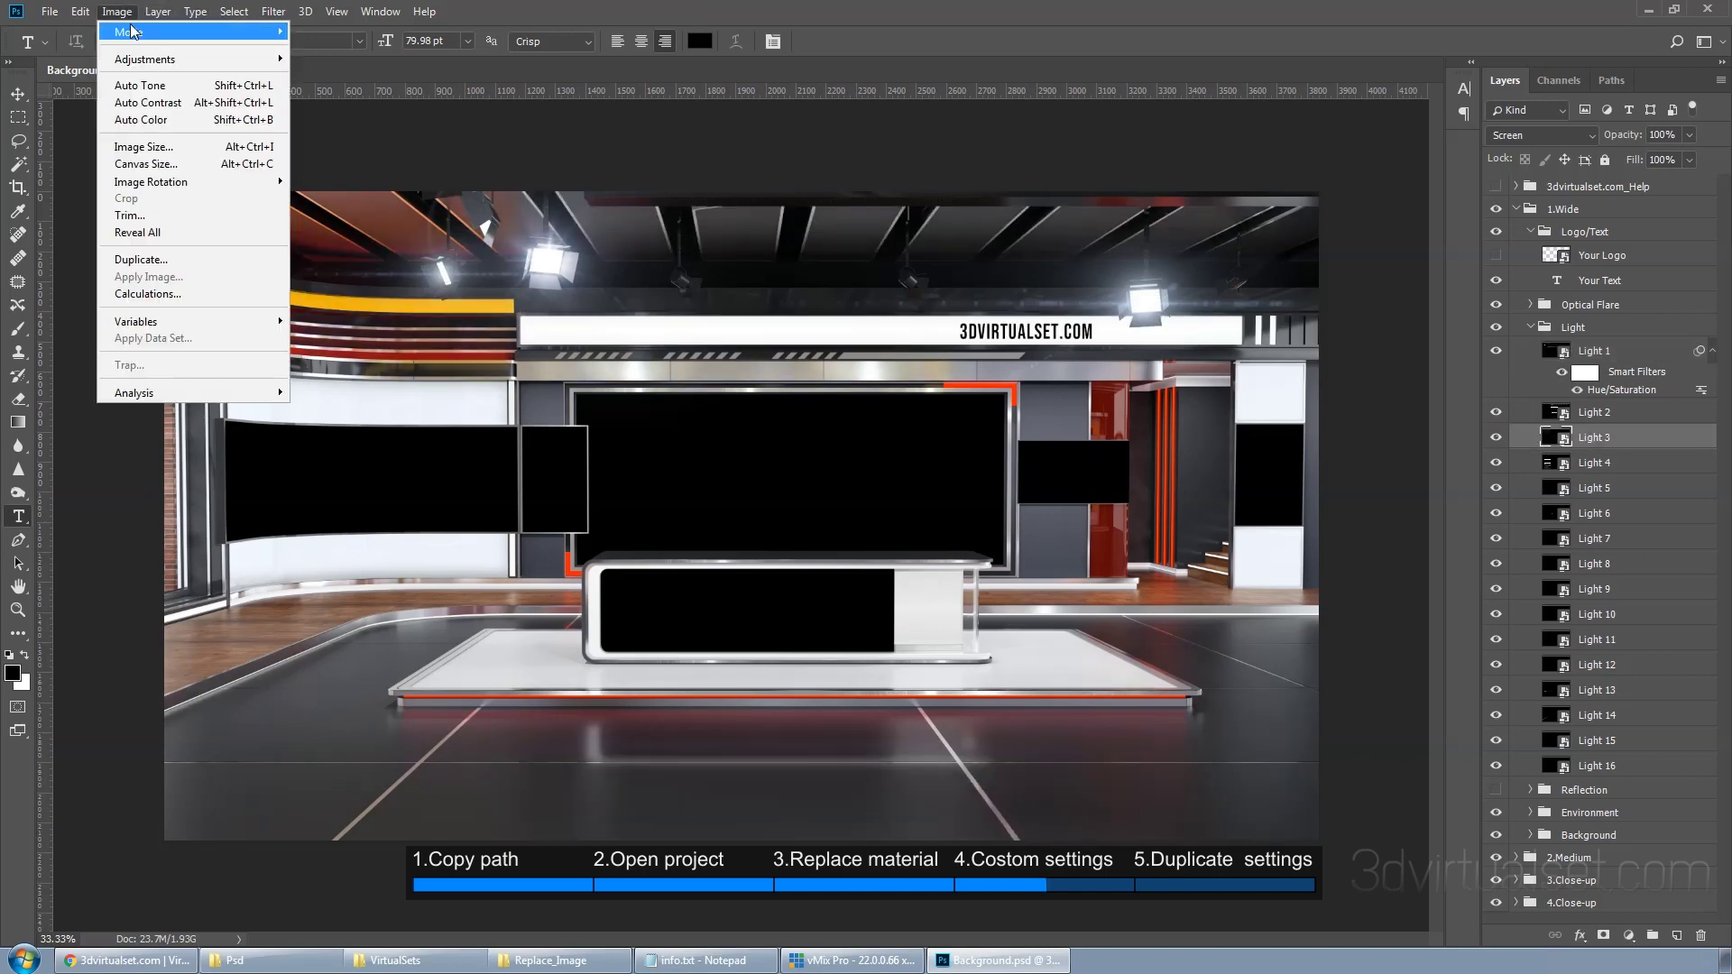
pyautogui.moveTo(135, 49)
pyautogui.click(452, 160)
pyautogui.moveTo(818, 318); pyautogui.dragTo(847, 323)
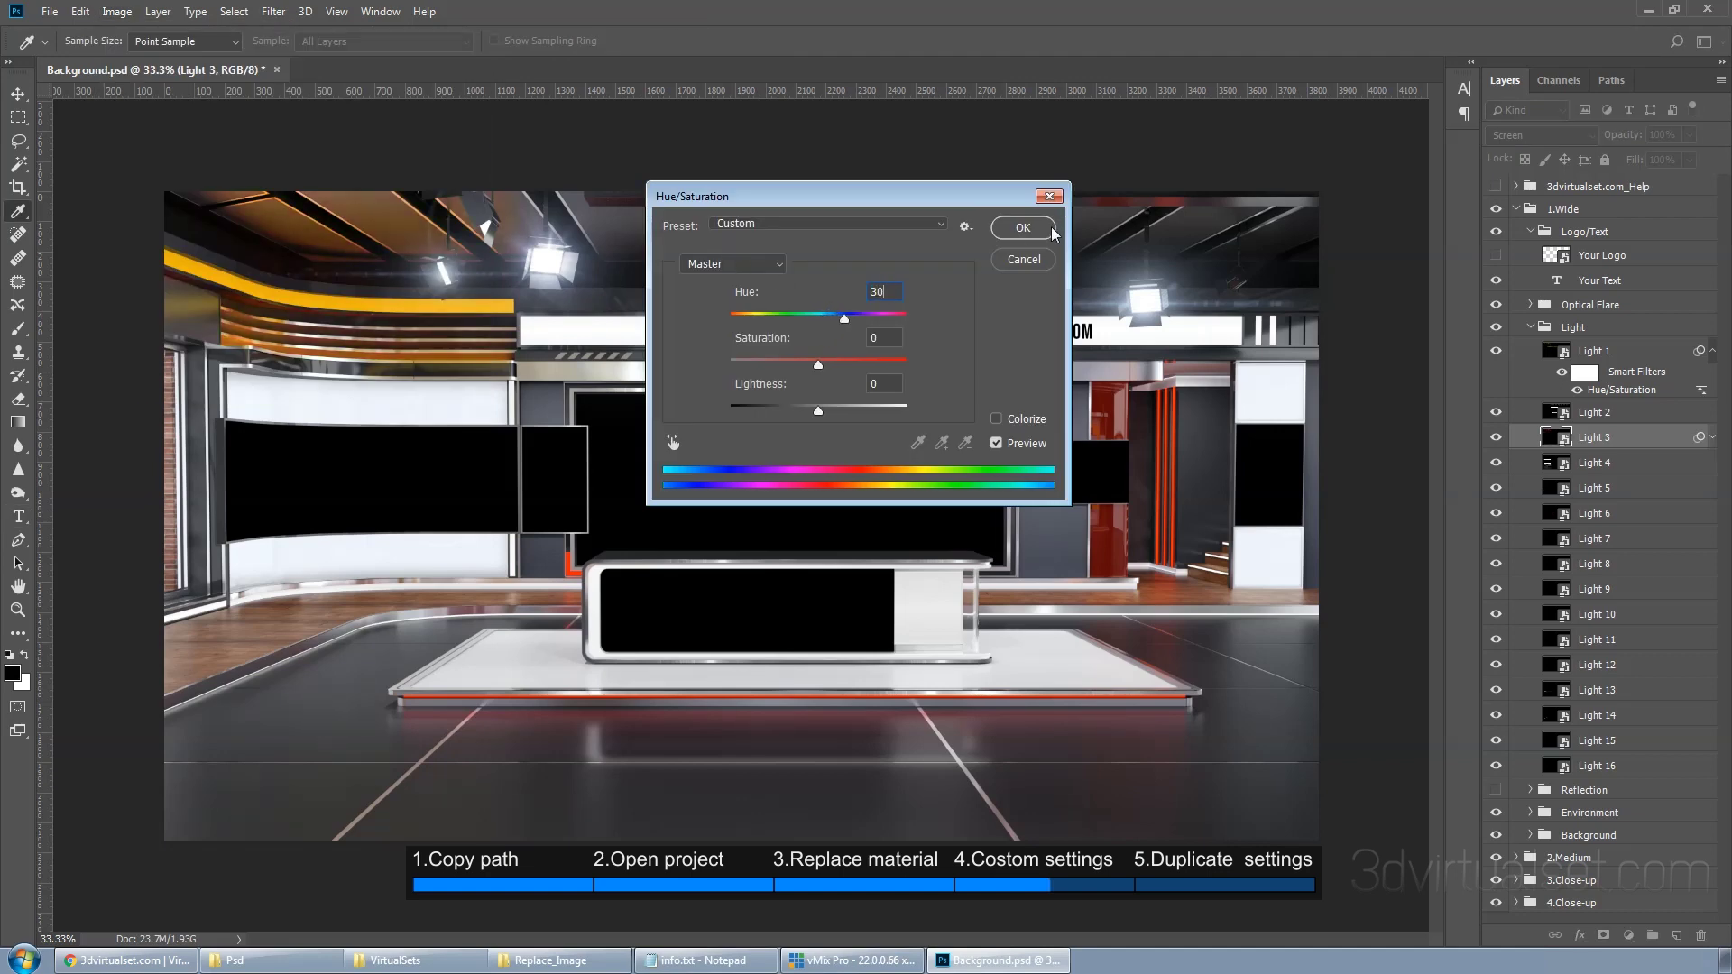
pyautogui.click(1039, 230)
pyautogui.press('t')
# Check what Light 4 illuminates and copy the Hue/Saturation smart filter from Light 1 onto it
pyautogui.click(1495, 501)
pyautogui.click(1494, 501)
pyautogui.click(1592, 501)
pyautogui.moveTo(1630, 395); pyautogui.dragTo(1628, 503)
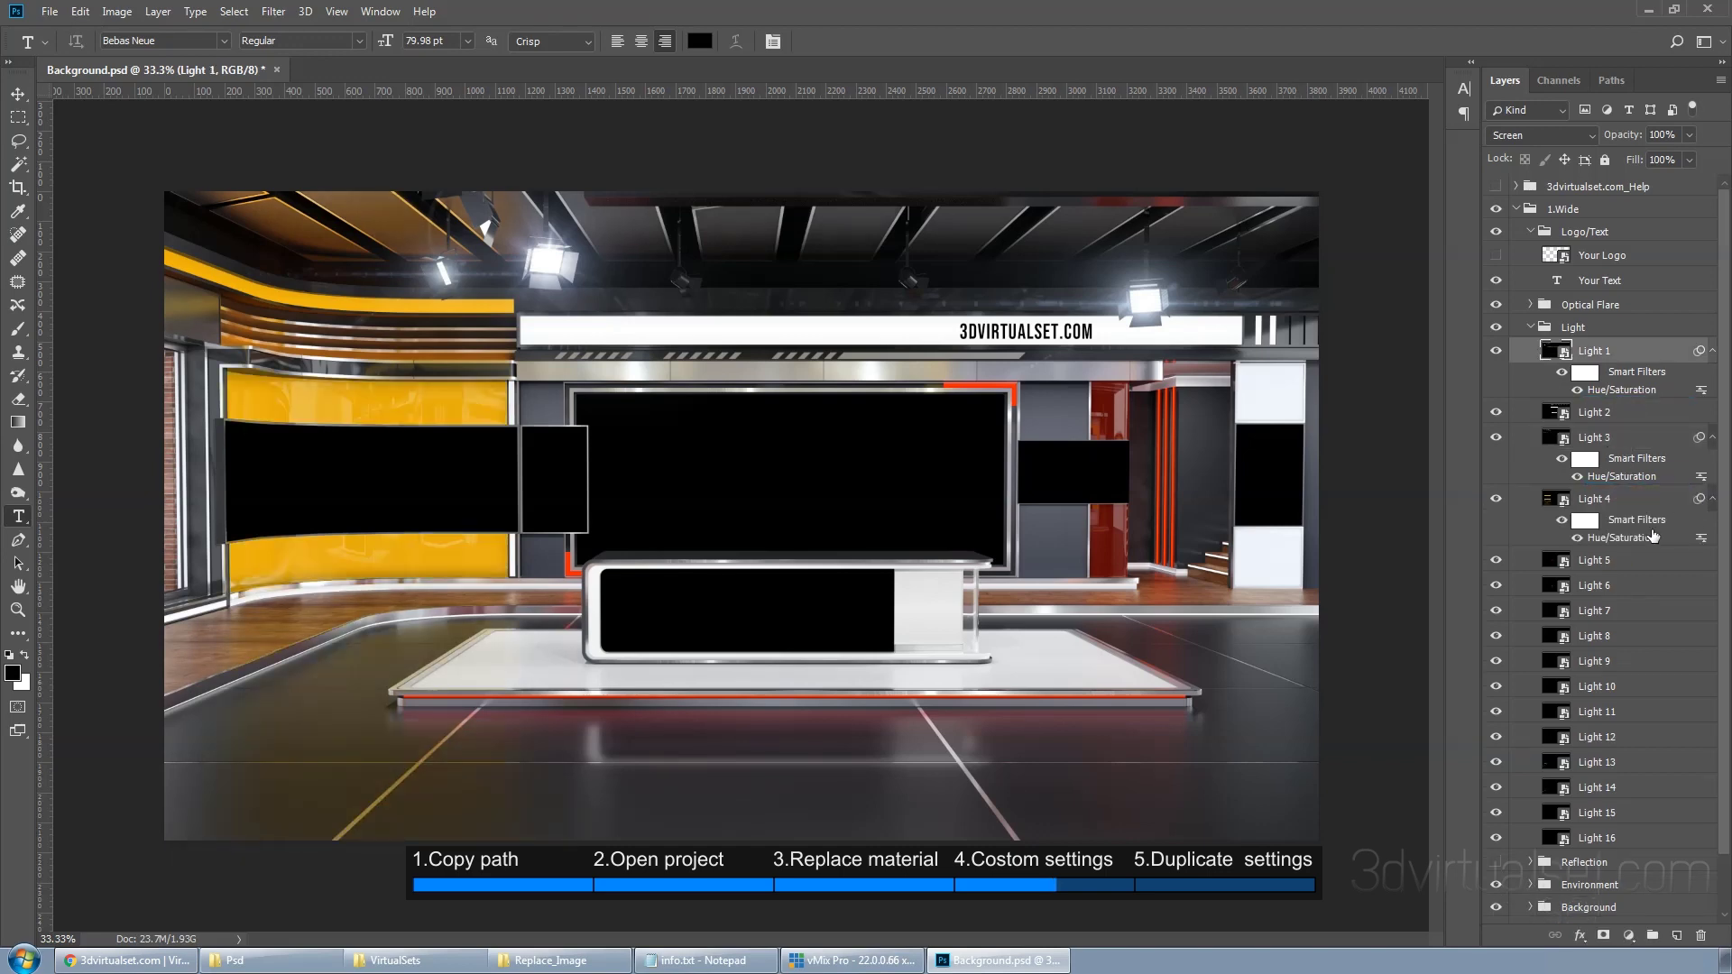
# Set the lightness of the Hue/Saturation smart filter on Light 4 to -45
pyautogui.rightClick(1637, 540)
pyautogui.click(1612, 564)
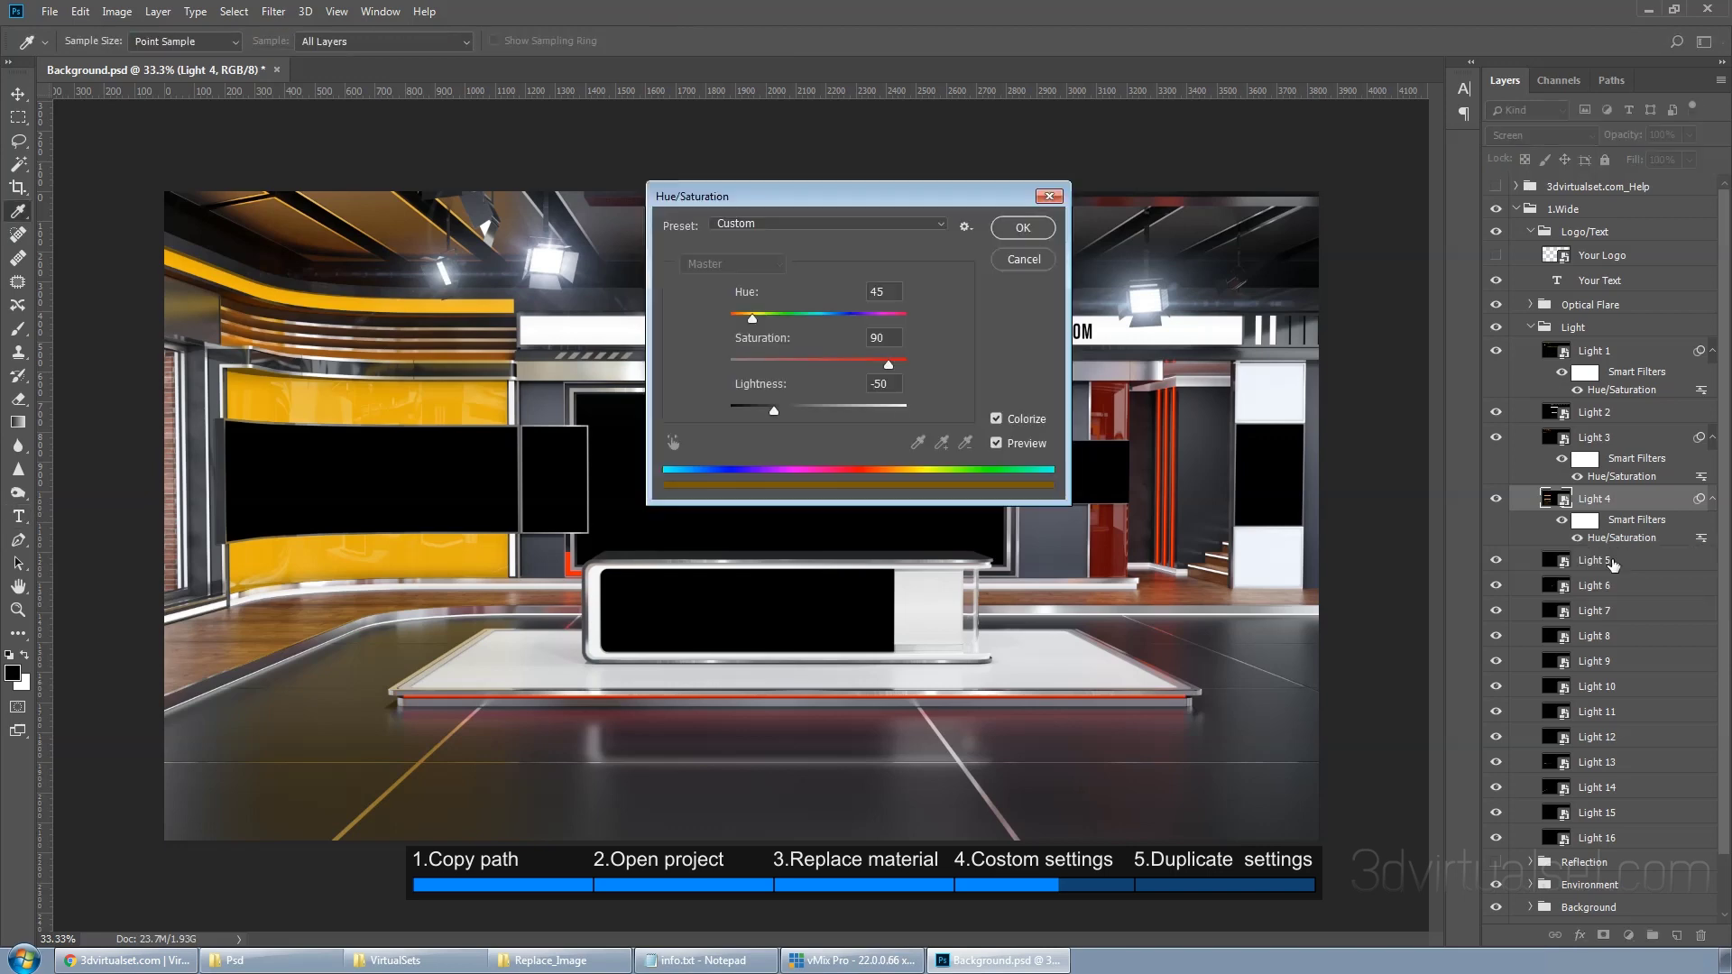
pyautogui.click(880, 382)
pyautogui.scroll(5, 882, 380)
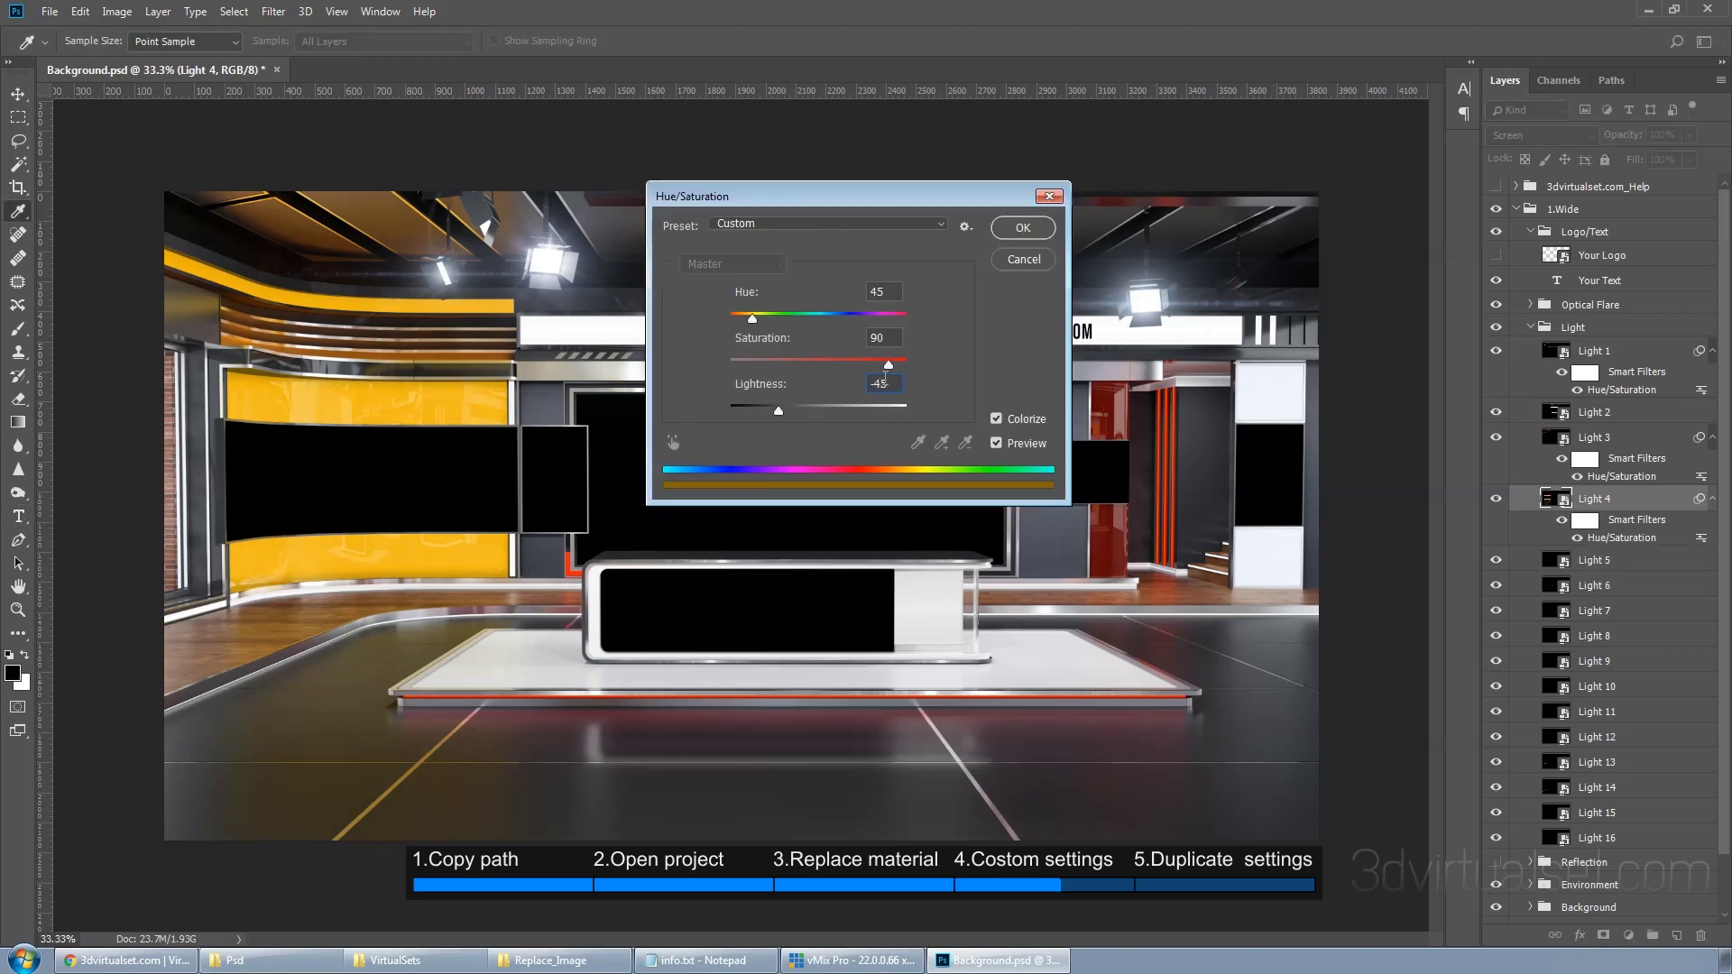
pyautogui.click(1031, 263)
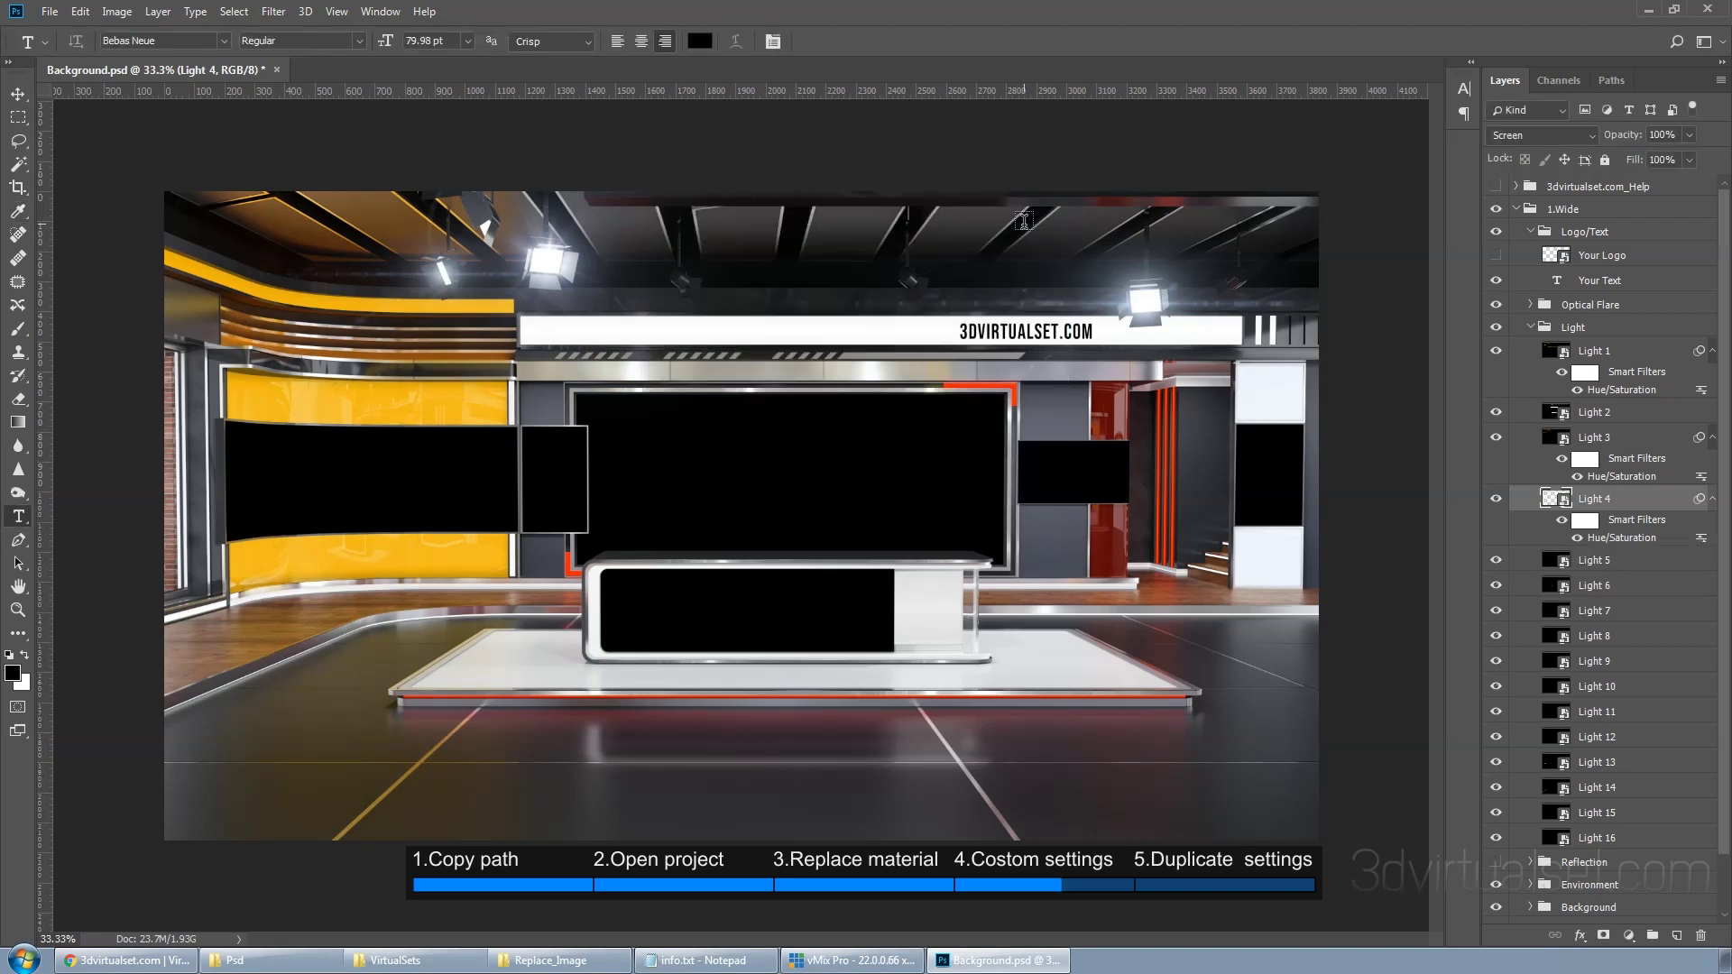
# Check what Light 6 illuminates and apply a Black & White adjustment with the High Contrast Red Filter preset to it
pyautogui.click(1496, 586)
pyautogui.click(1496, 586)
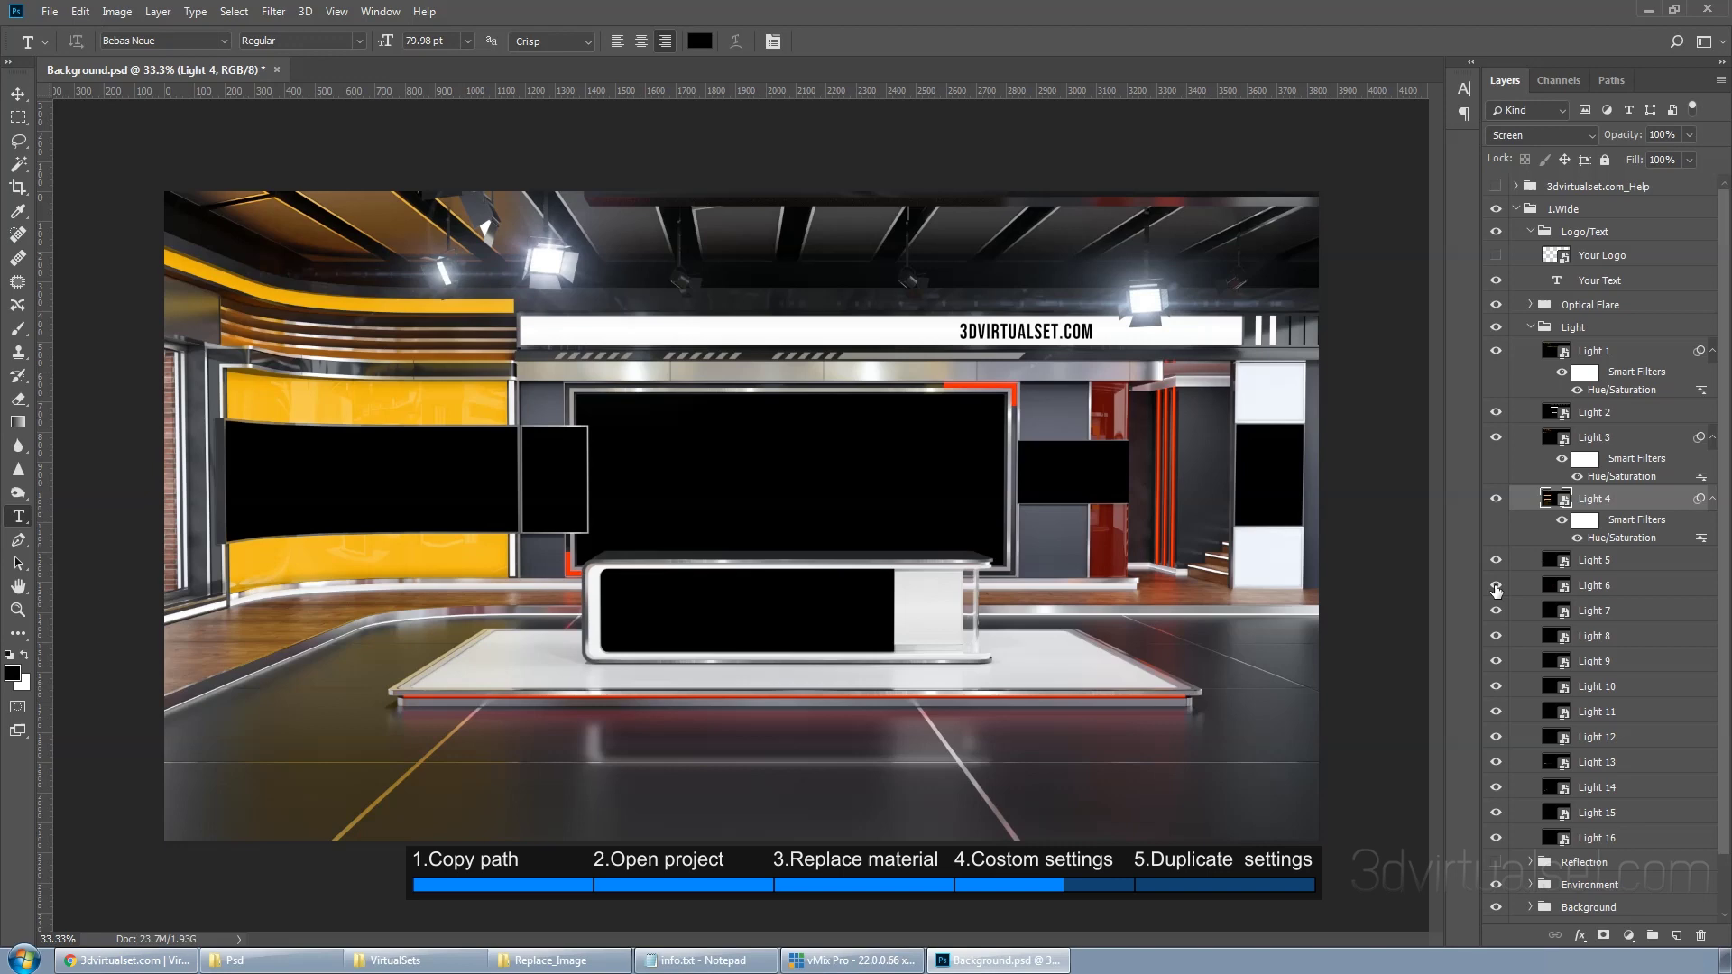
pyautogui.click(1607, 591)
pyautogui.click(117, 11)
pyautogui.moveTo(149, 58)
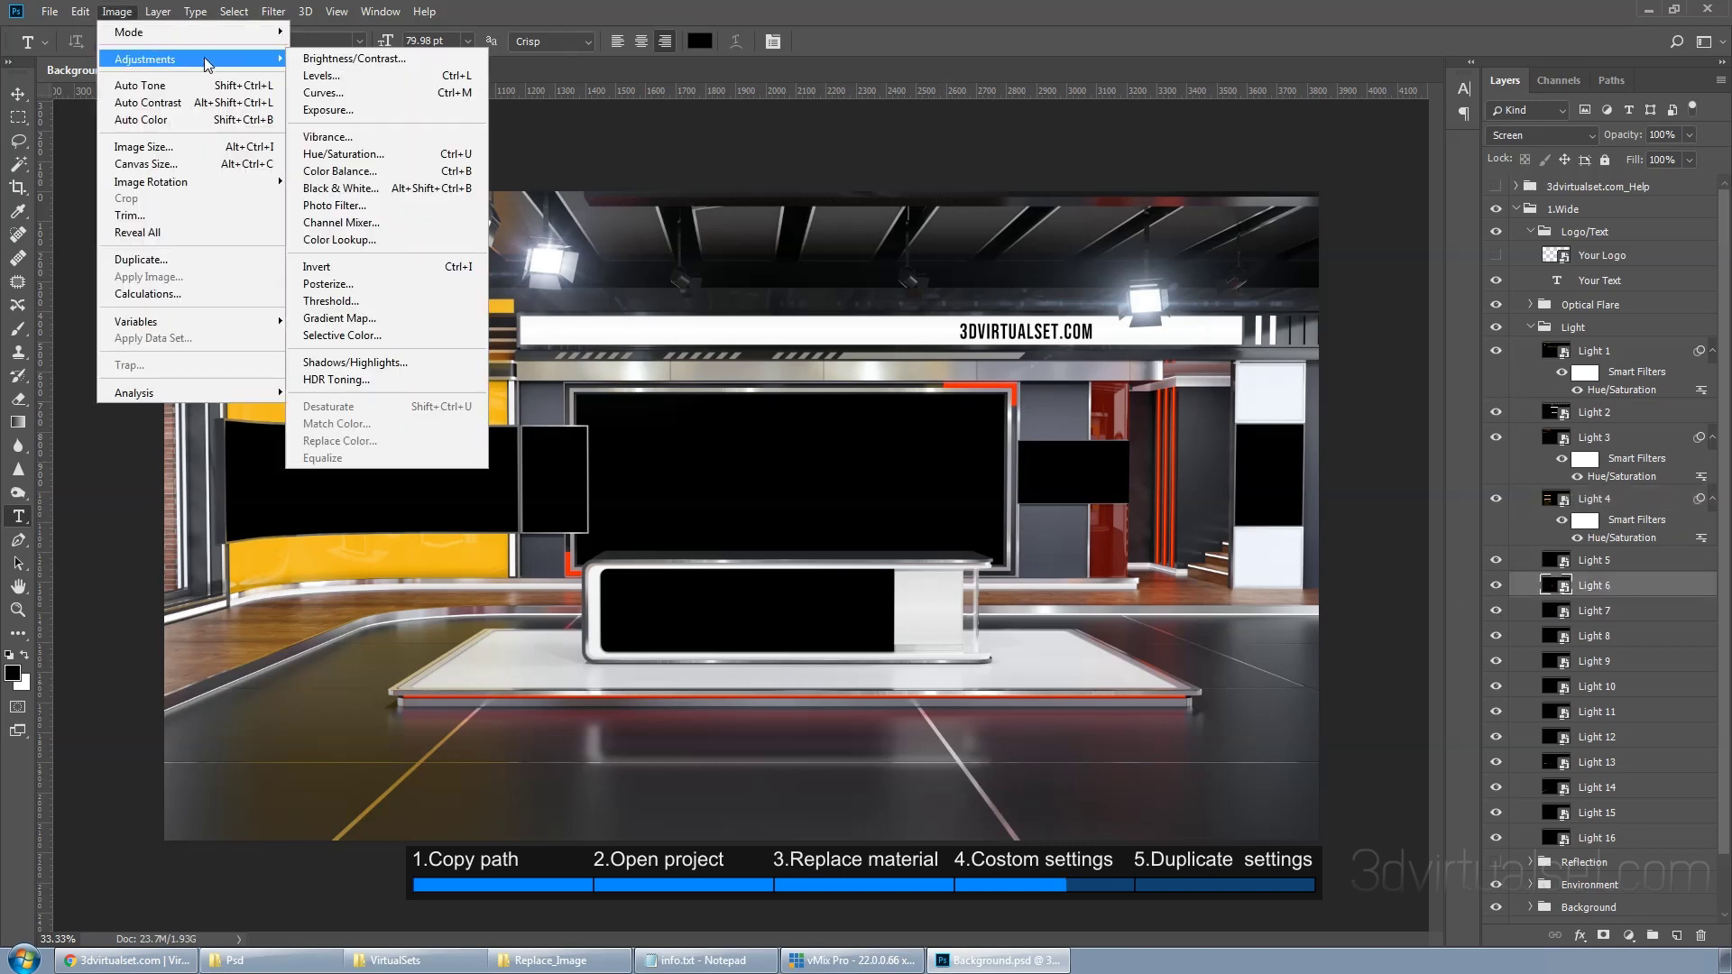
pyautogui.click(369, 185)
pyautogui.moveTo(793, 142); pyautogui.dragTo(305, 195)
pyautogui.click(281, 224)
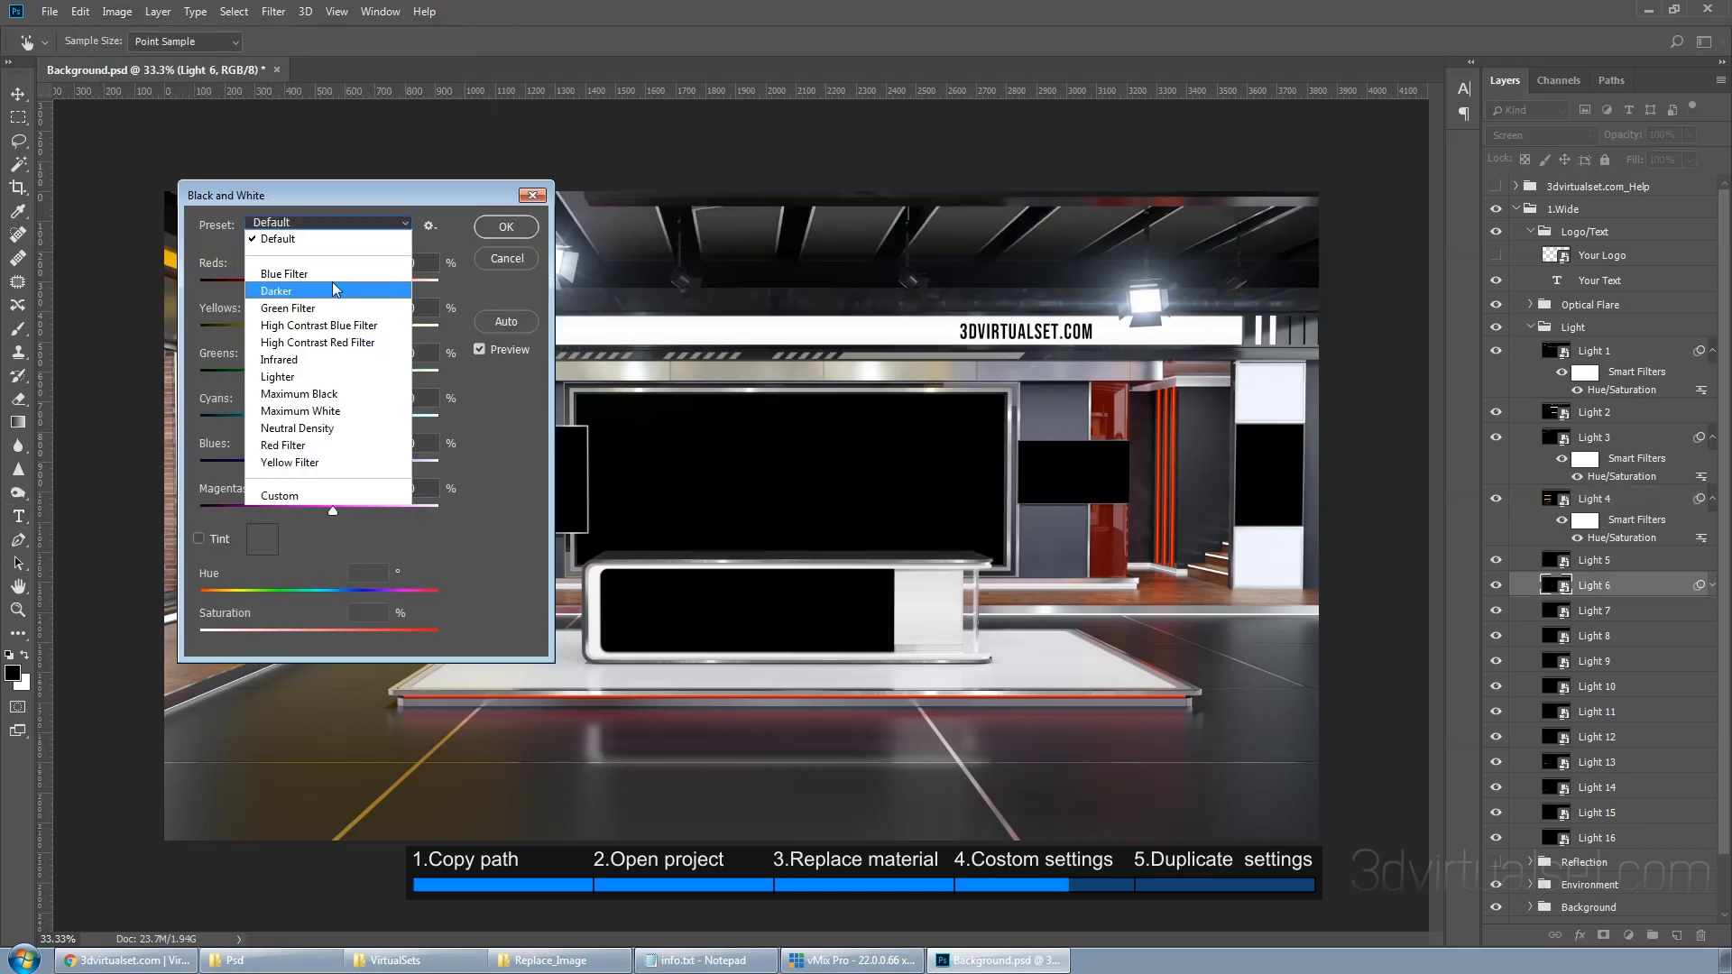
pyautogui.click(366, 342)
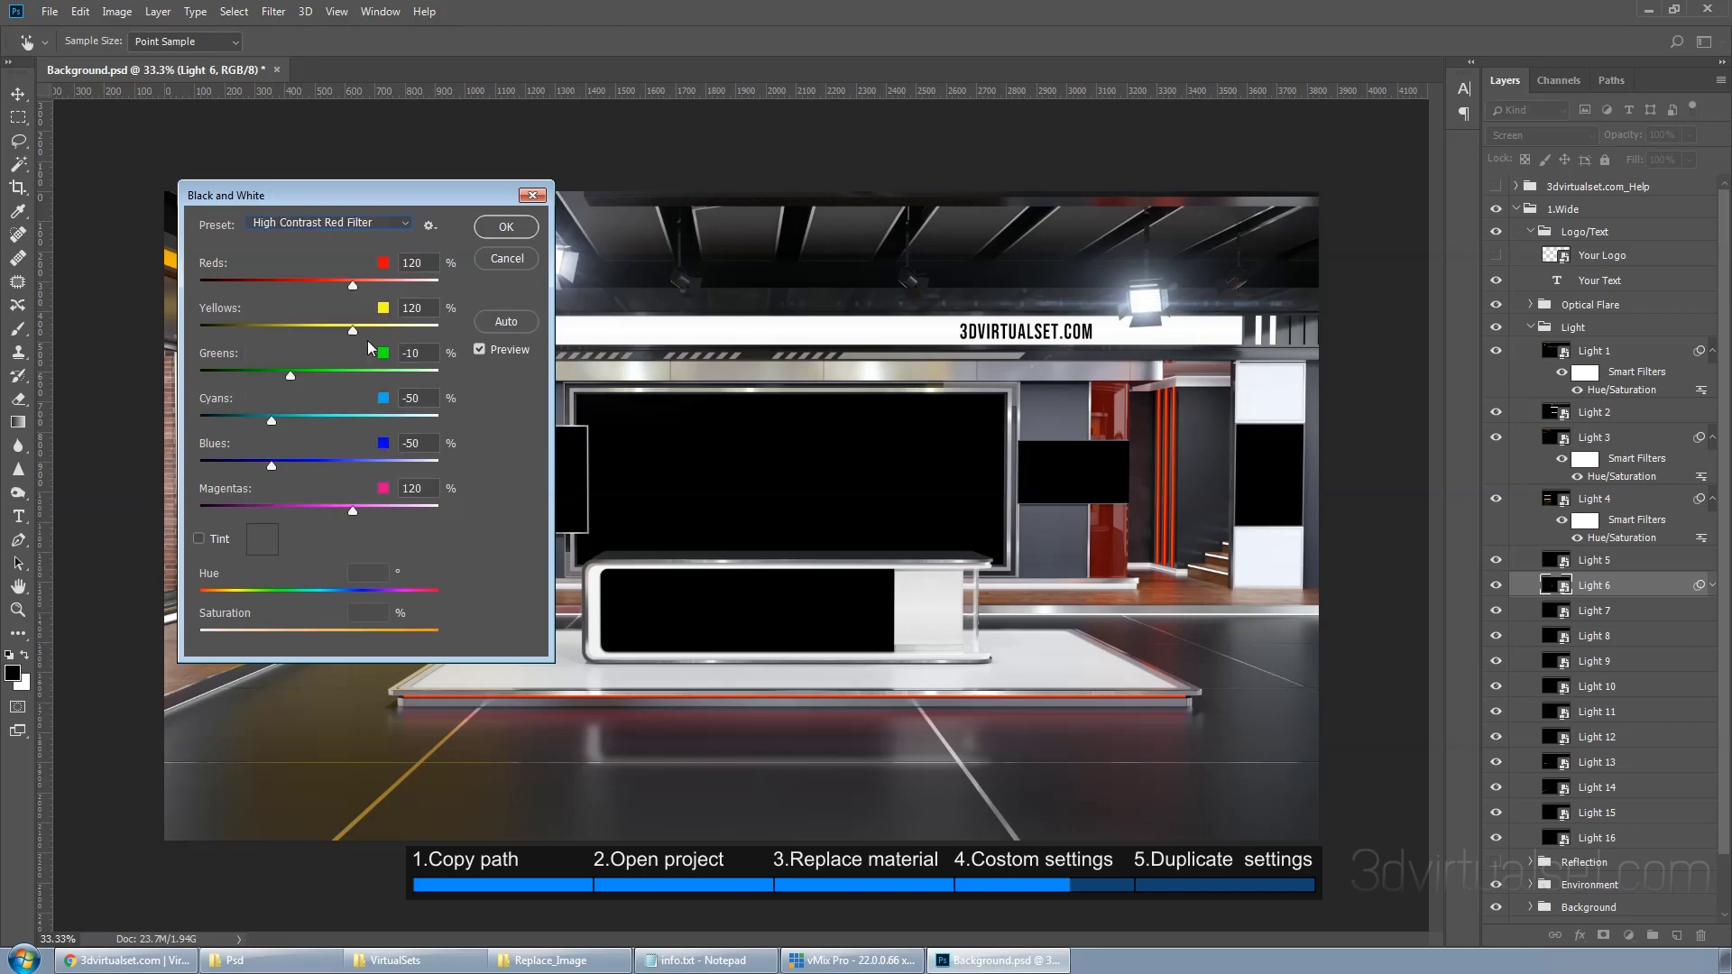
pyautogui.click(501, 230)
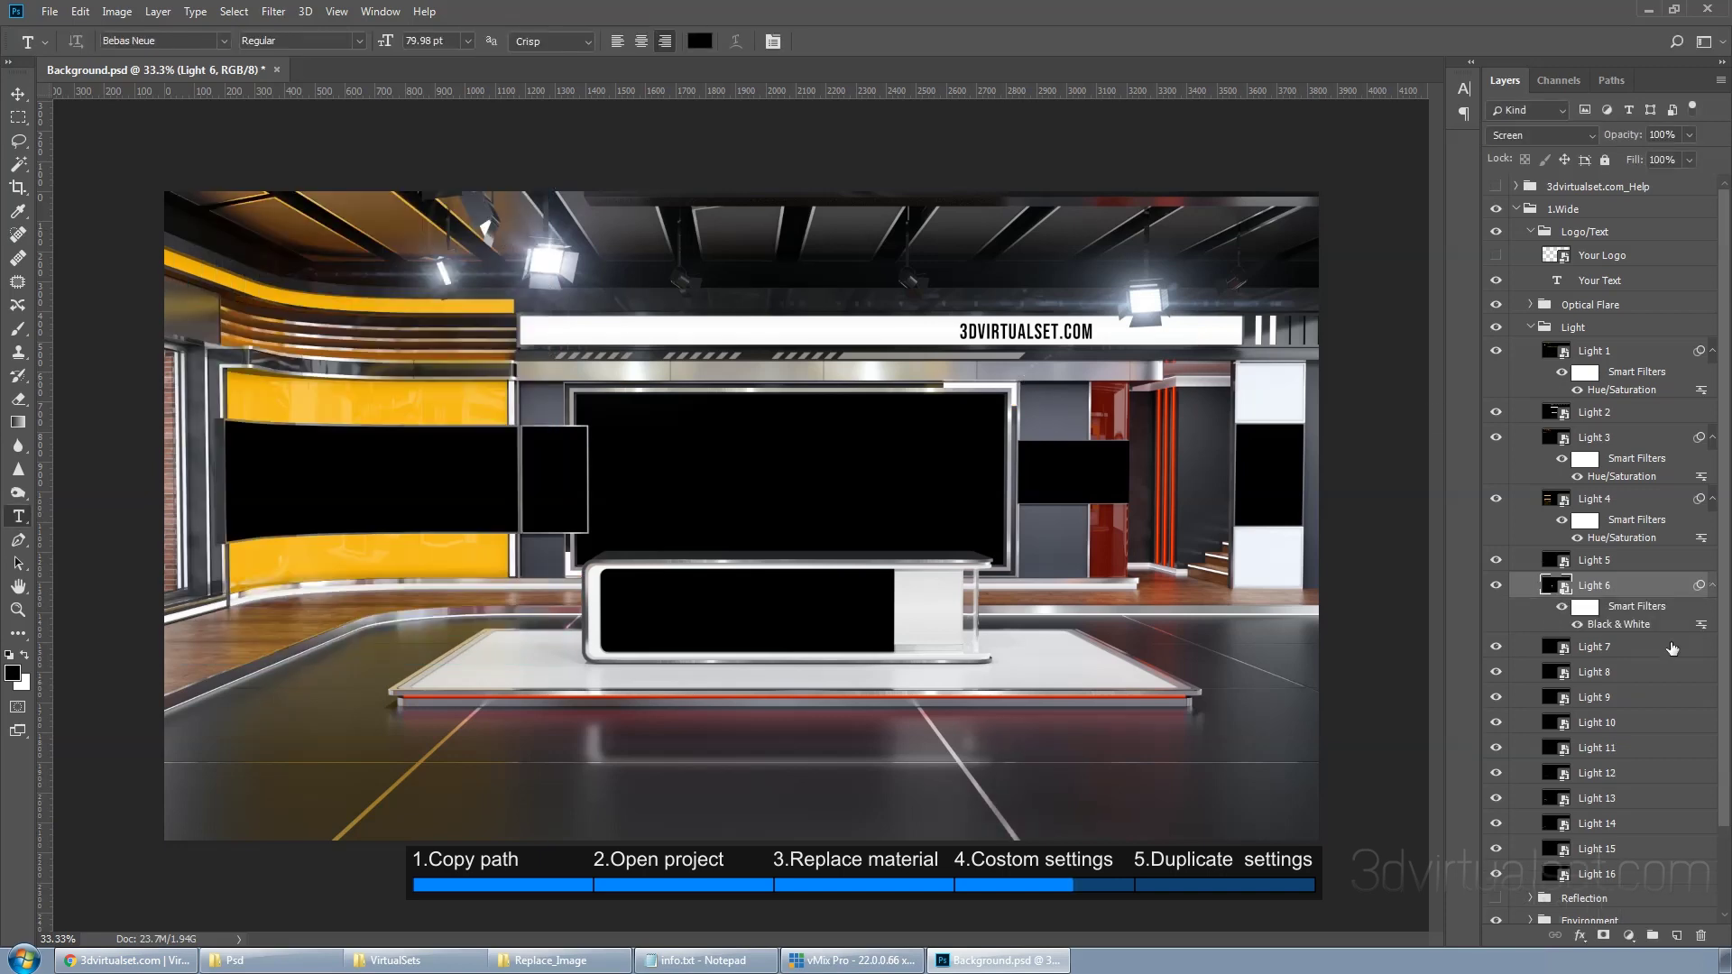
# Copy the Black & White smart filter from Light 6 onto Light 7 and raise its Reds value
pyautogui.click(1495, 649)
pyautogui.press('alt')
pyautogui.moveTo(1614, 624); pyautogui.dragTo(1615, 652)
pyautogui.rightClick(1637, 687)
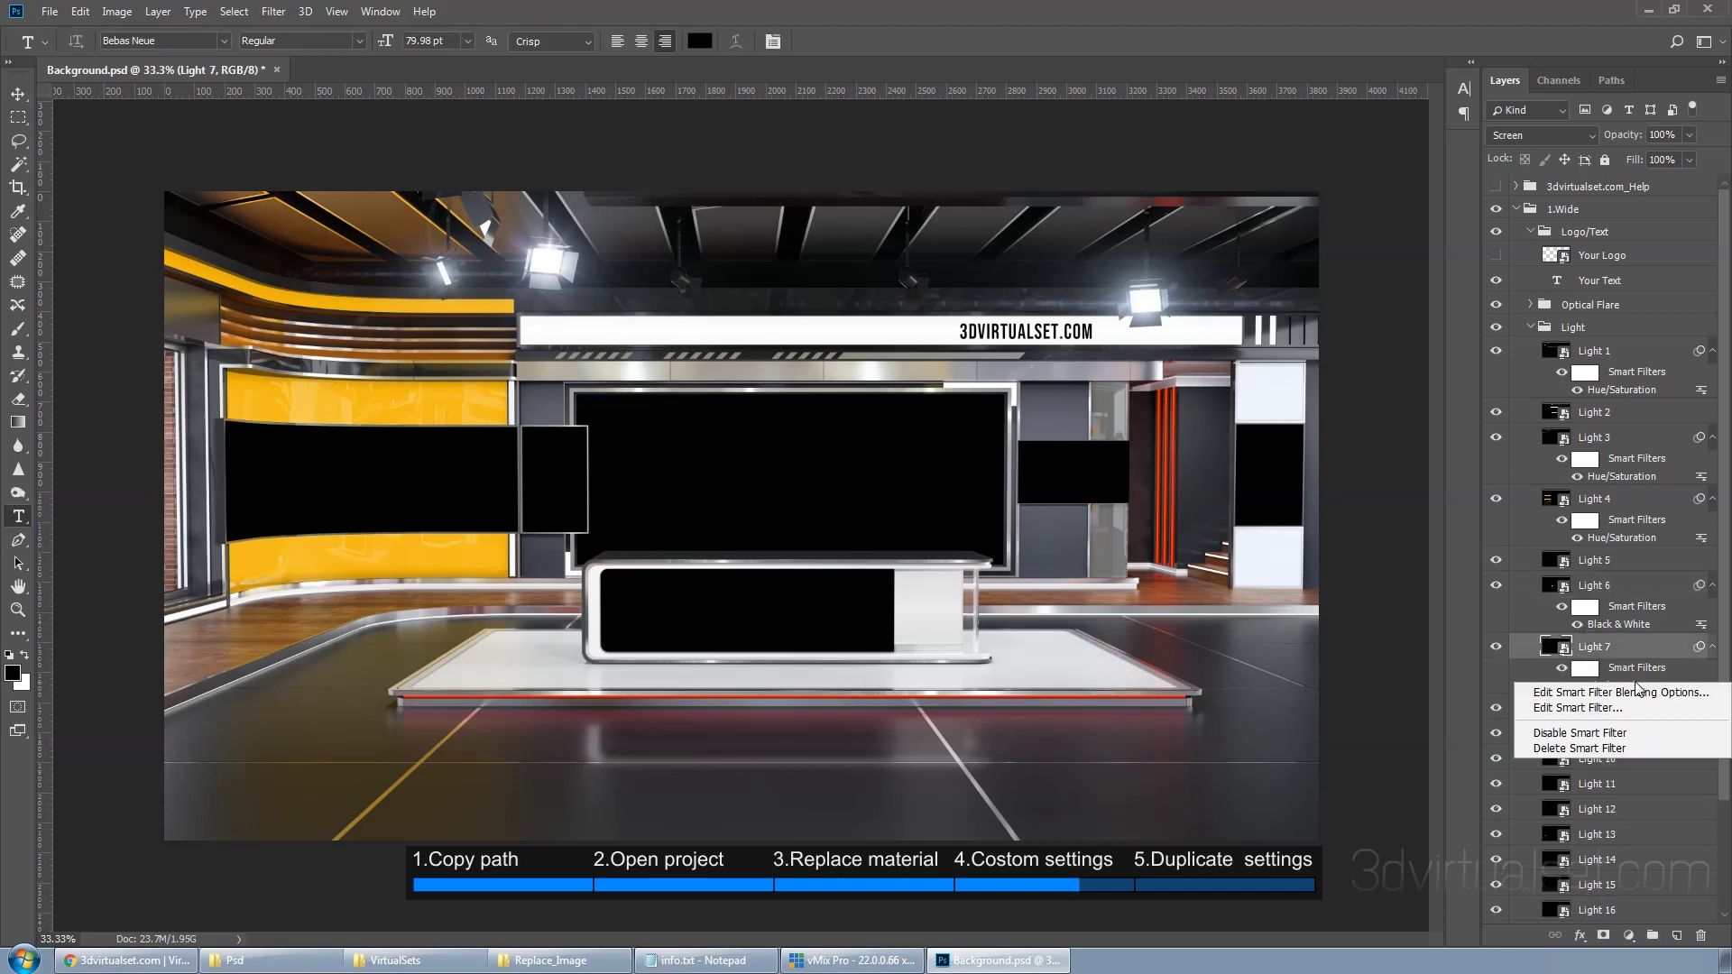
pyautogui.click(1615, 707)
pyautogui.moveTo(355, 285); pyautogui.dragTo(416, 284)
pyautogui.click(506, 226)
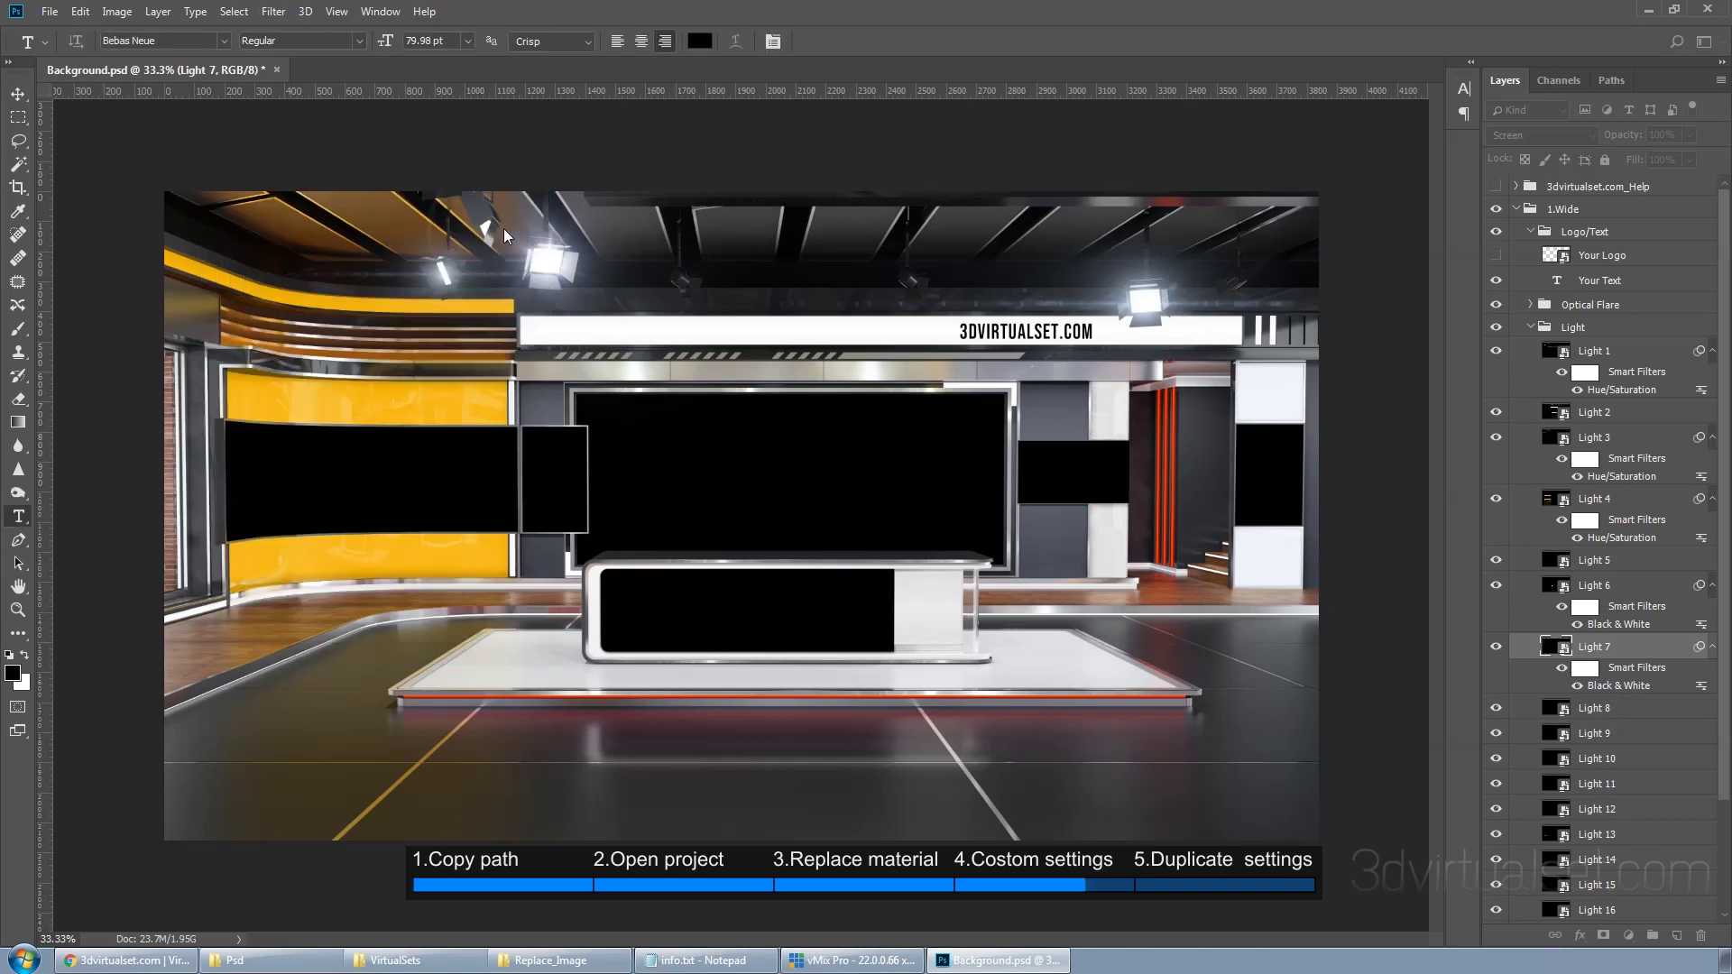
# Check what Light 9 illuminates and copy the Hue/Saturation smart filter from Light 3 onto it
pyautogui.click(1495, 735)
pyautogui.click(1495, 735)
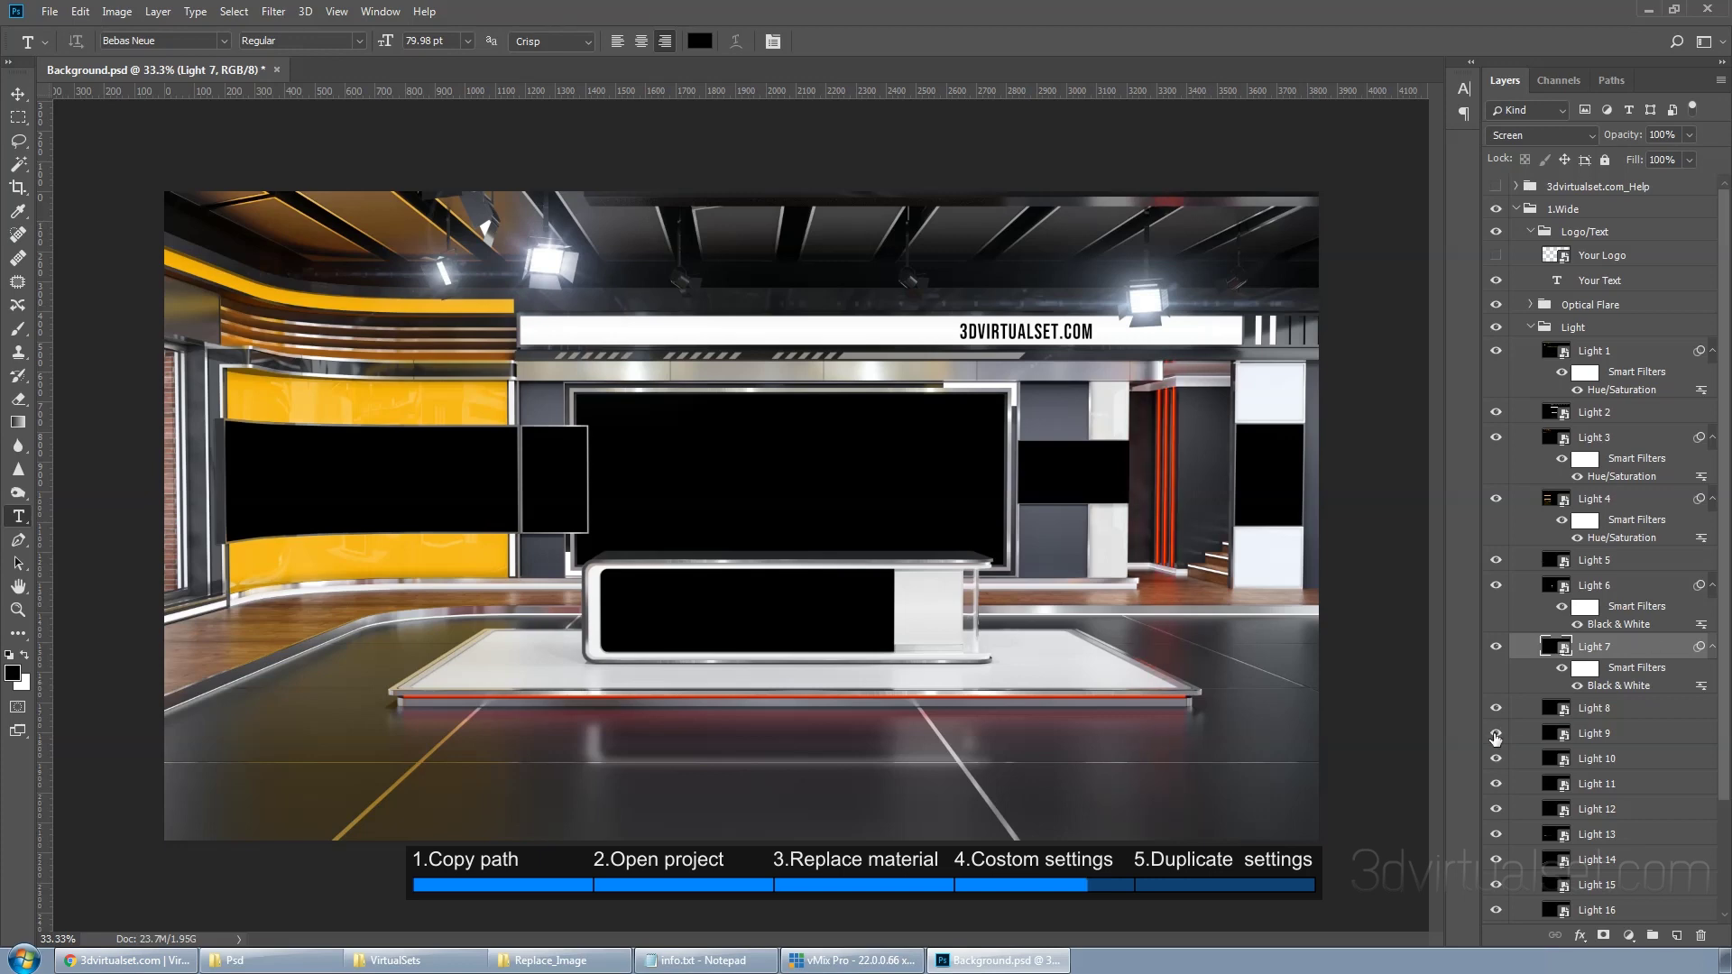
pyautogui.moveTo(1608, 736); pyautogui.dragTo(1617, 736)
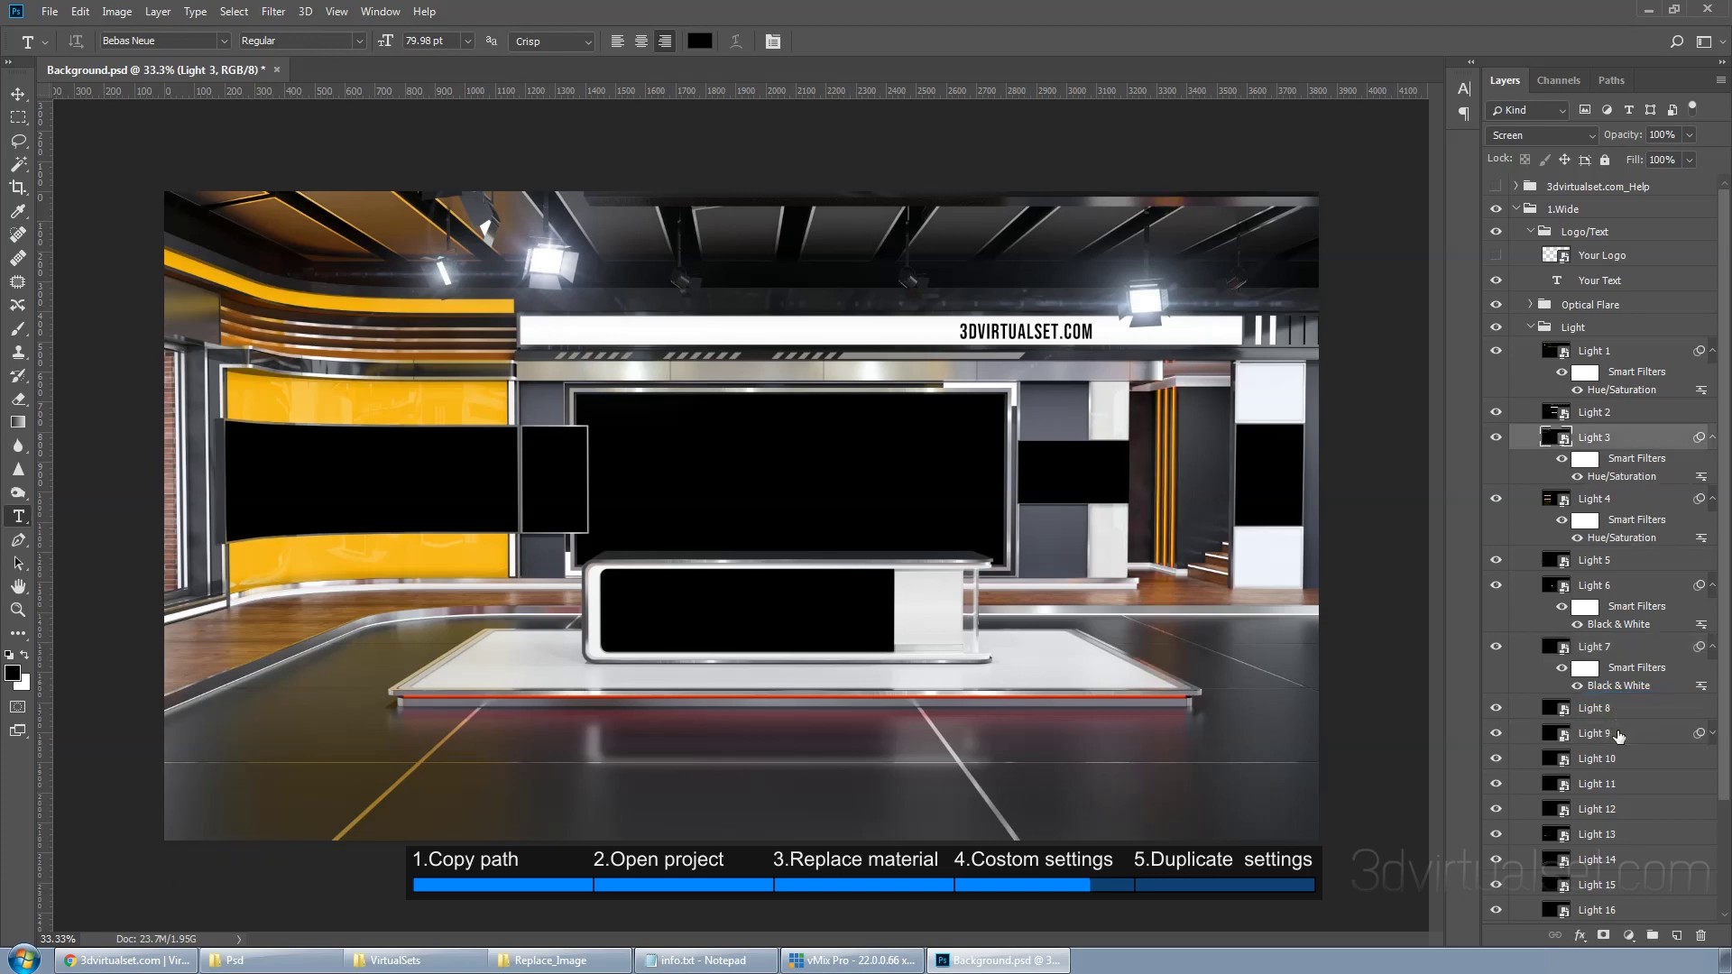
# Check what Light 12 illuminates and copy the Hue/Saturation smart filter from Light 1 onto it
pyautogui.click(1583, 811)
pyautogui.click(1495, 809)
pyautogui.click(1495, 809)
pyautogui.moveTo(1632, 394); pyautogui.dragTo(1658, 809)
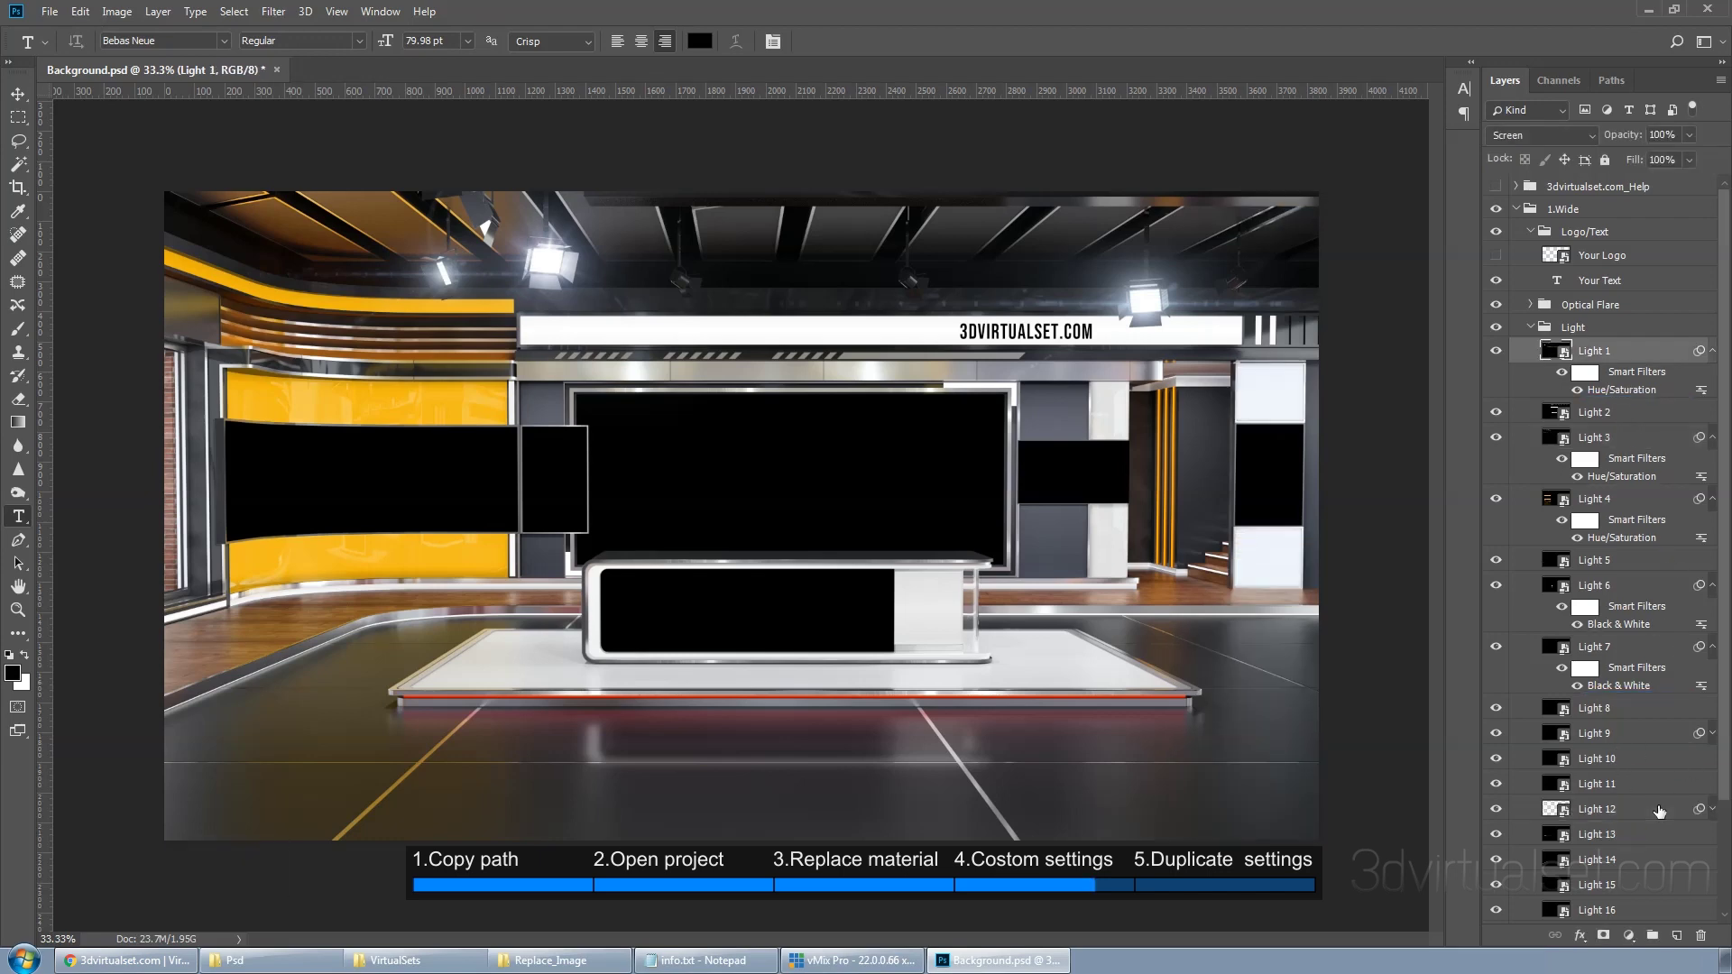
# Check what Light 14 illuminates and copy the Hue/Saturation smart filter from Light 1 onto it
pyautogui.click(1617, 857)
pyautogui.click(1495, 860)
pyautogui.click(1495, 860)
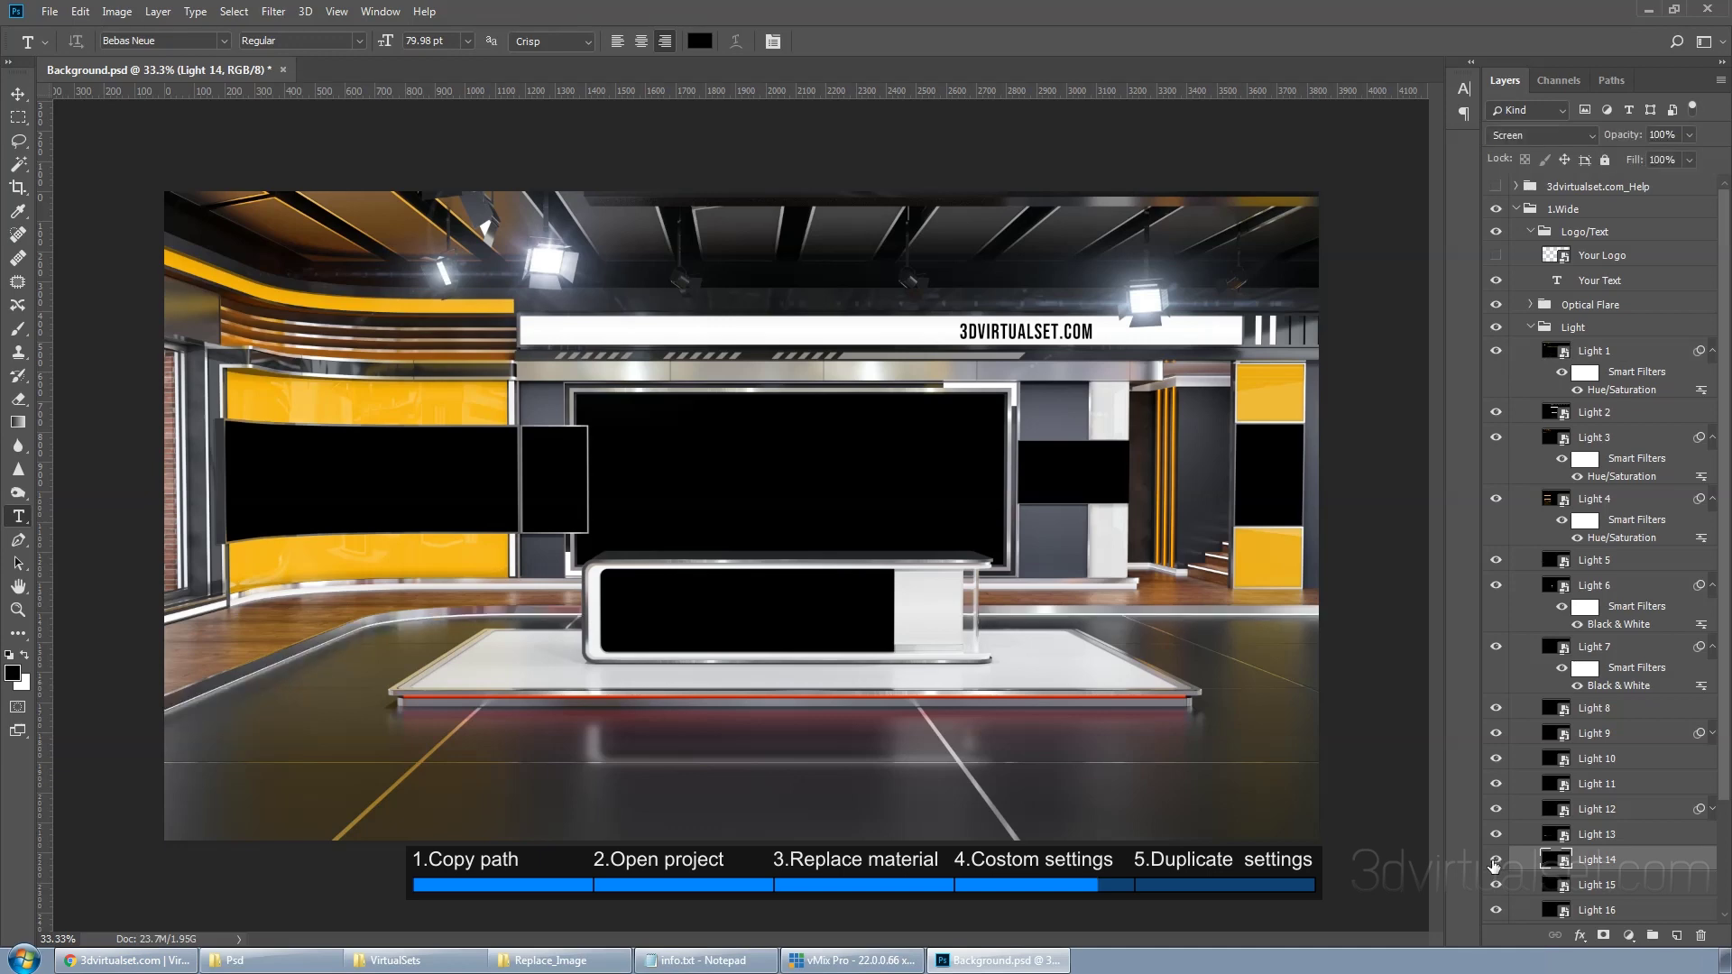
pyautogui.moveTo(1630, 395); pyautogui.dragTo(1624, 869)
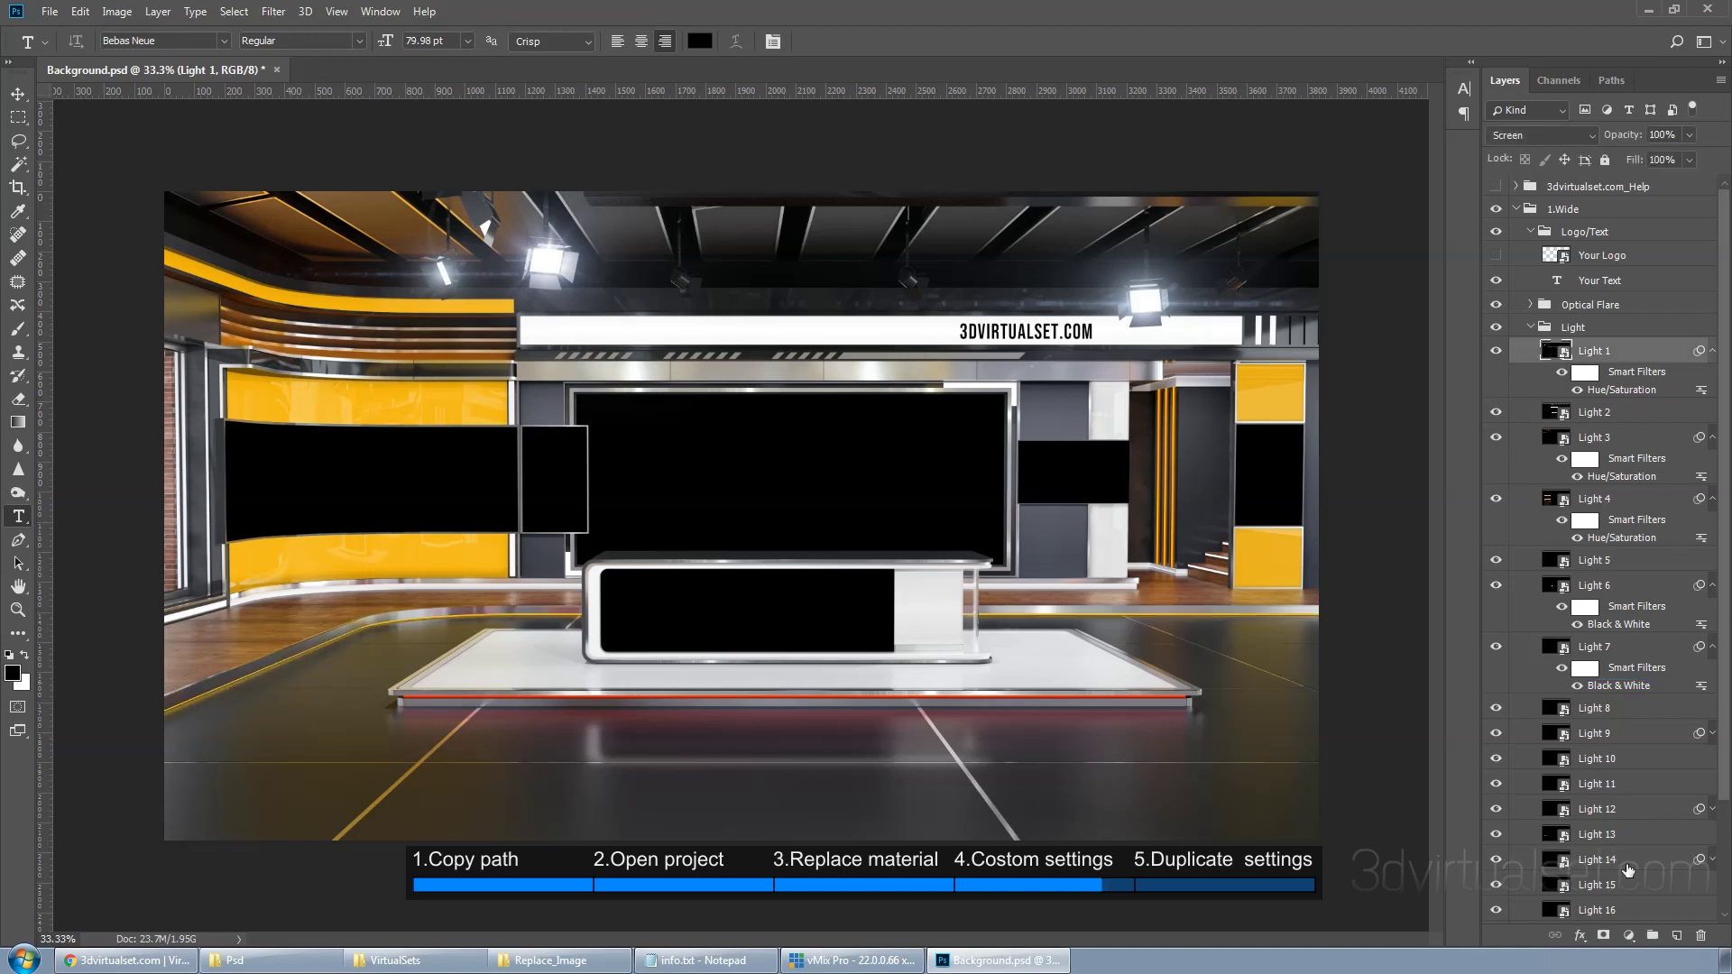
# Check what Light 16 illuminates and copy the Hue/Saturation smart filter from Light 3 onto it
pyautogui.click(1496, 911)
pyautogui.click(1496, 911)
pyautogui.click(1614, 911)
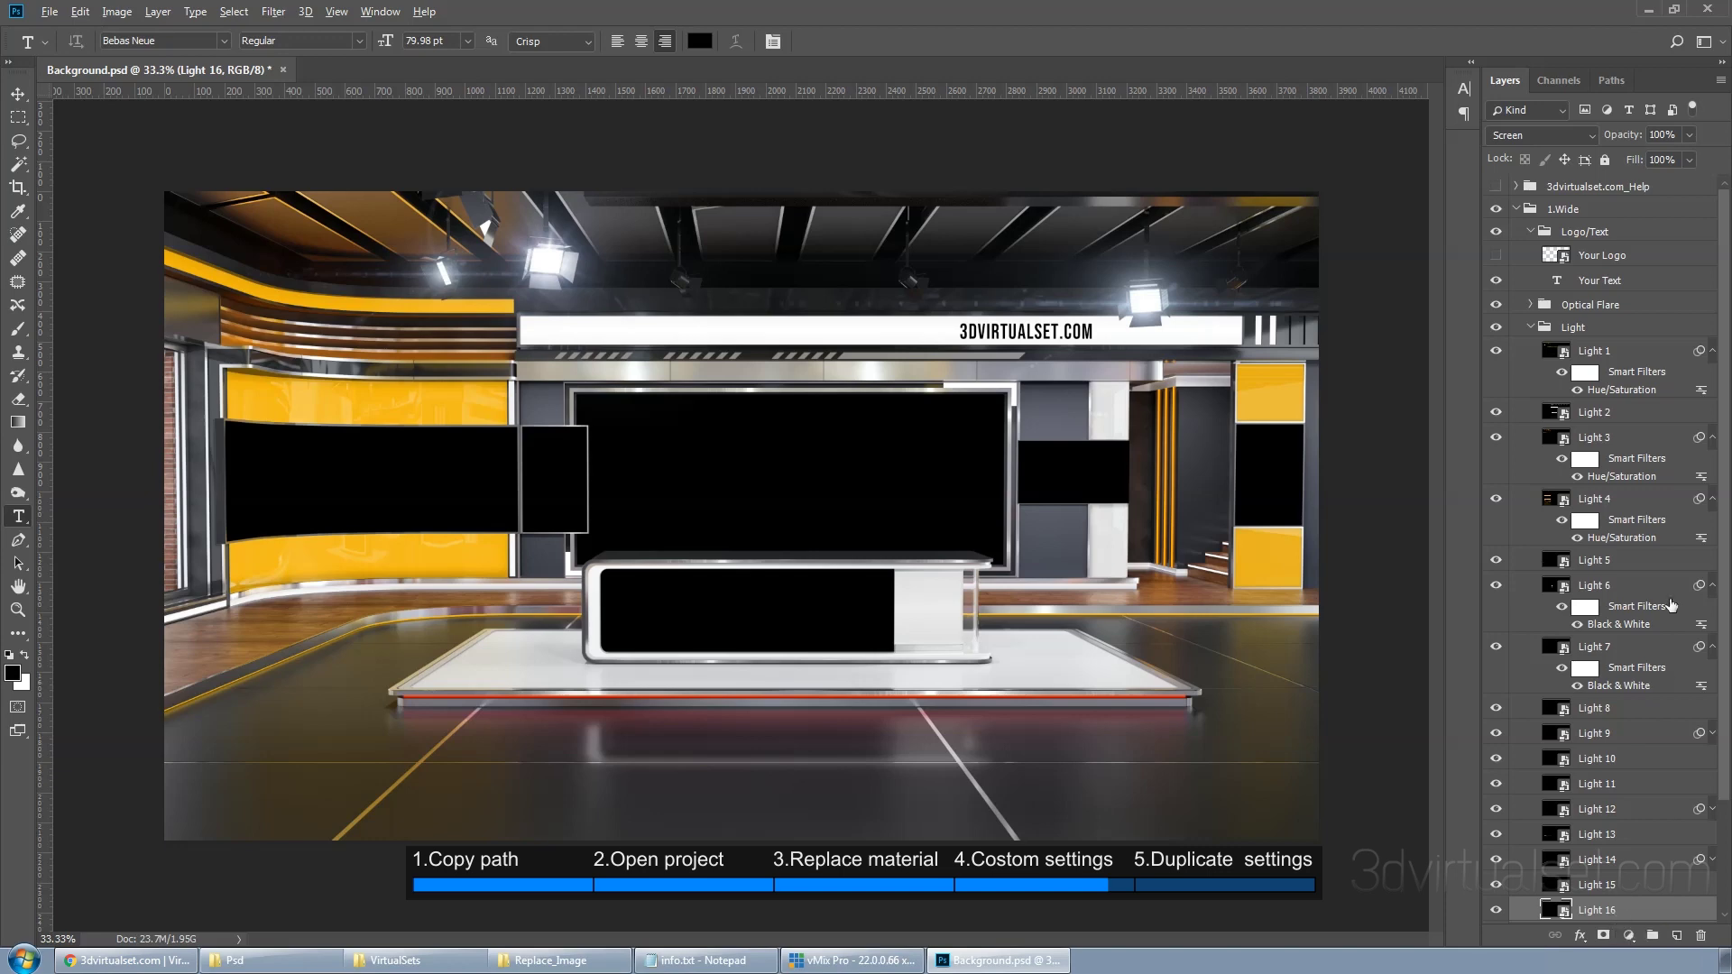
pyautogui.moveTo(1631, 477); pyautogui.dragTo(1636, 711)
pyautogui.moveTo(1613, 913); pyautogui.dragTo(1611, 911)
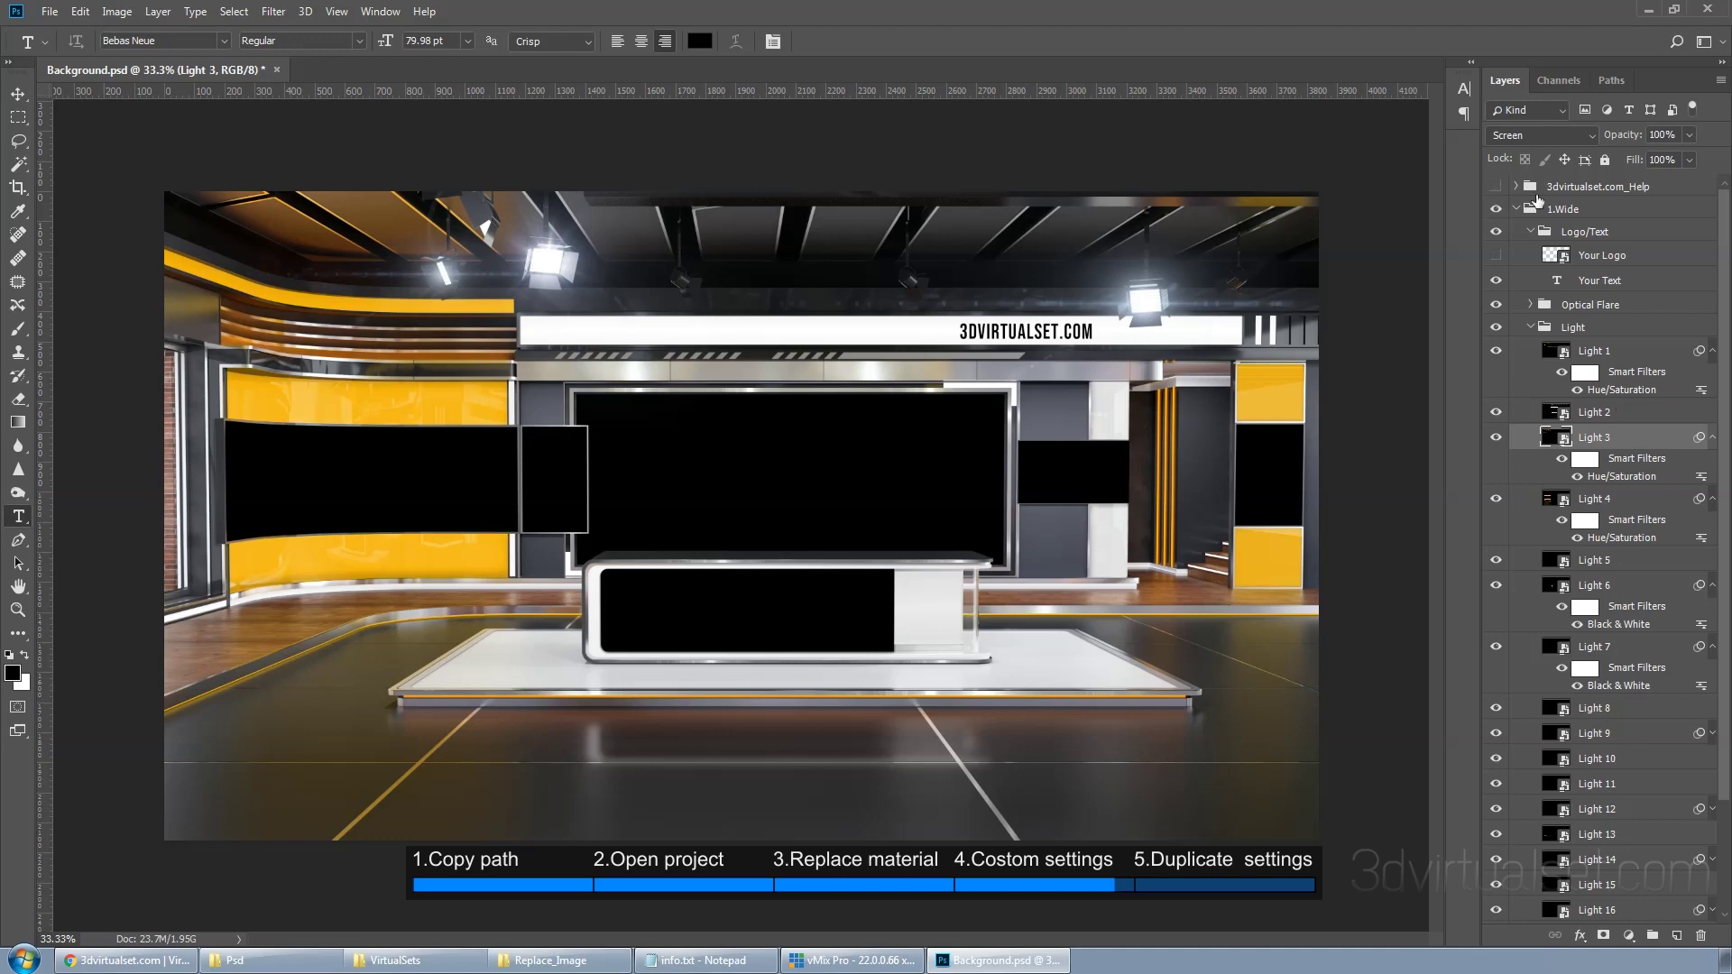
# Show the 3dvirtualset.com_Help group, copy the 1.Wide save path from its Replace Logo instructions, and hide the group again
pyautogui.click(1496, 187)
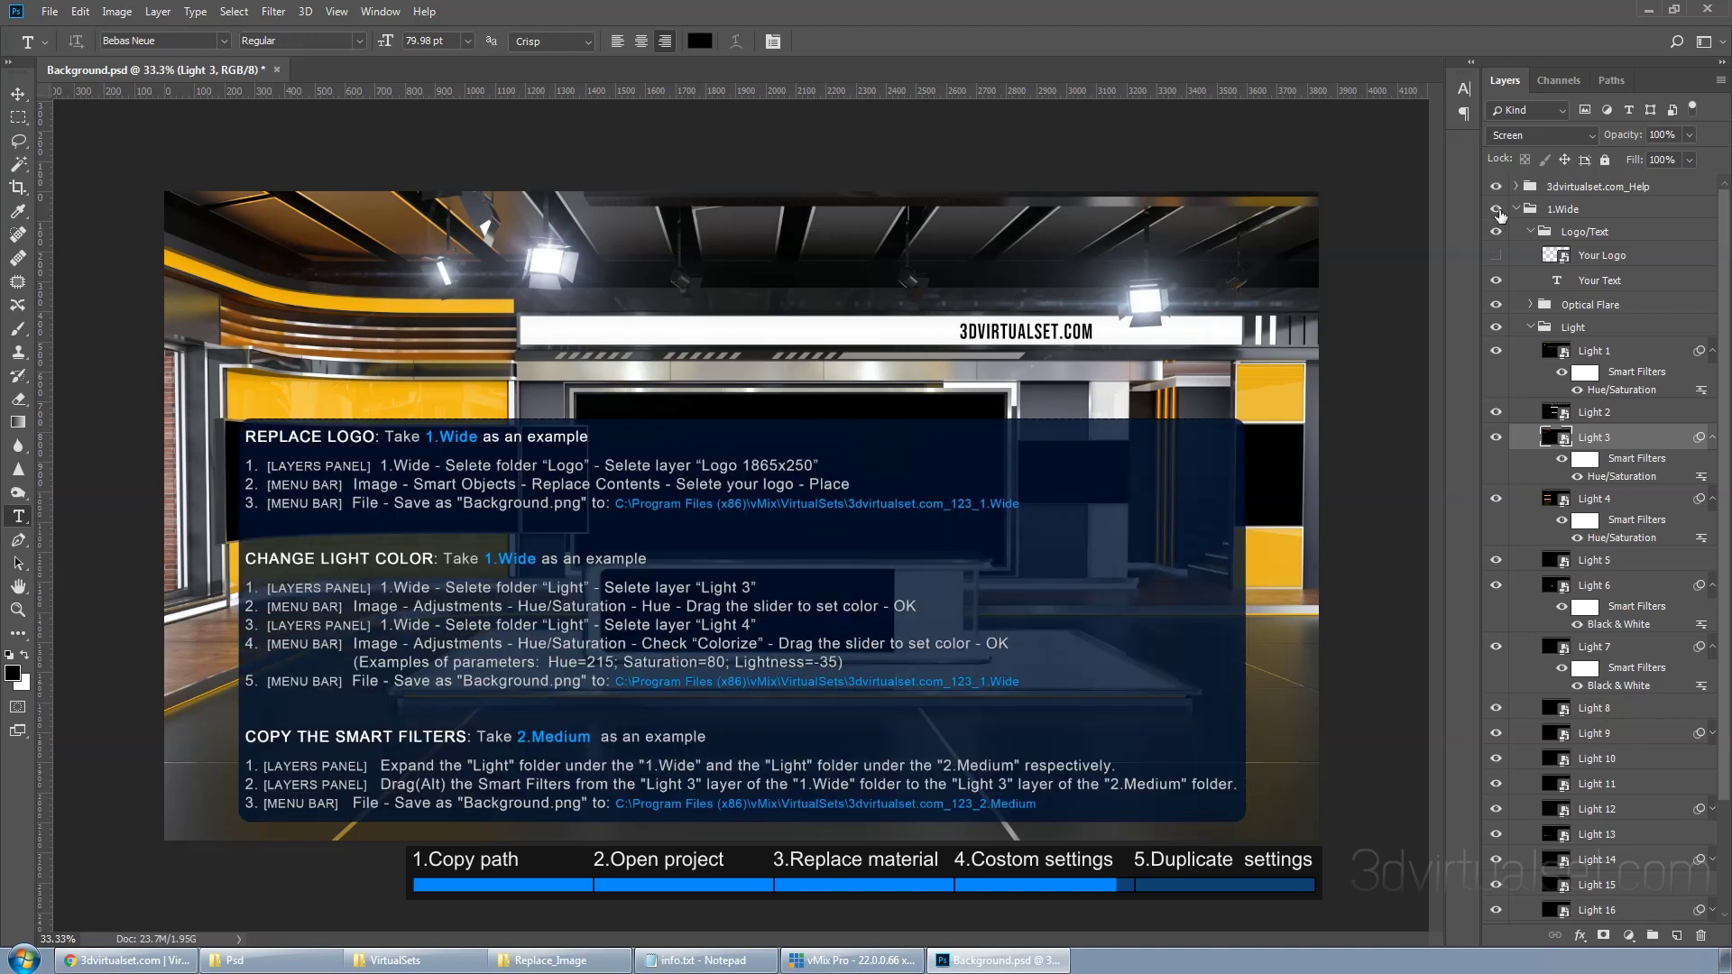
pyautogui.moveTo(616, 503); pyautogui.dragTo(1003, 505)
pyautogui.rightClick(1006, 505)
pyautogui.click(1046, 555)
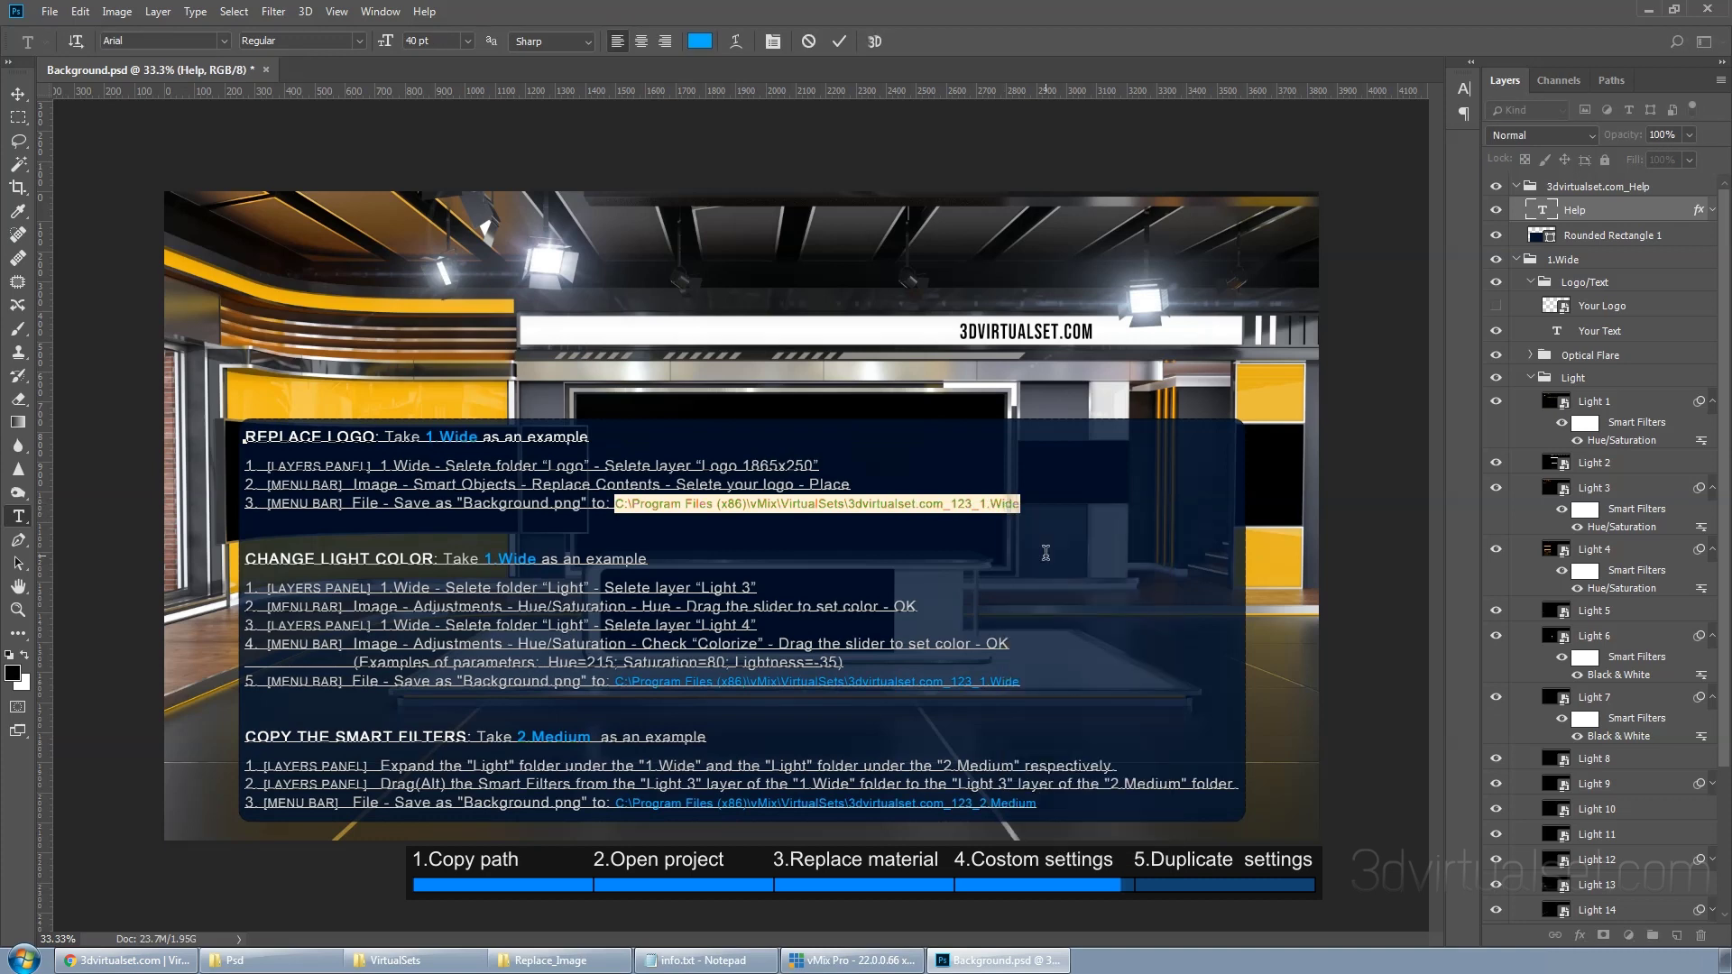
pyautogui.click(1497, 186)
pyautogui.click(1497, 187)
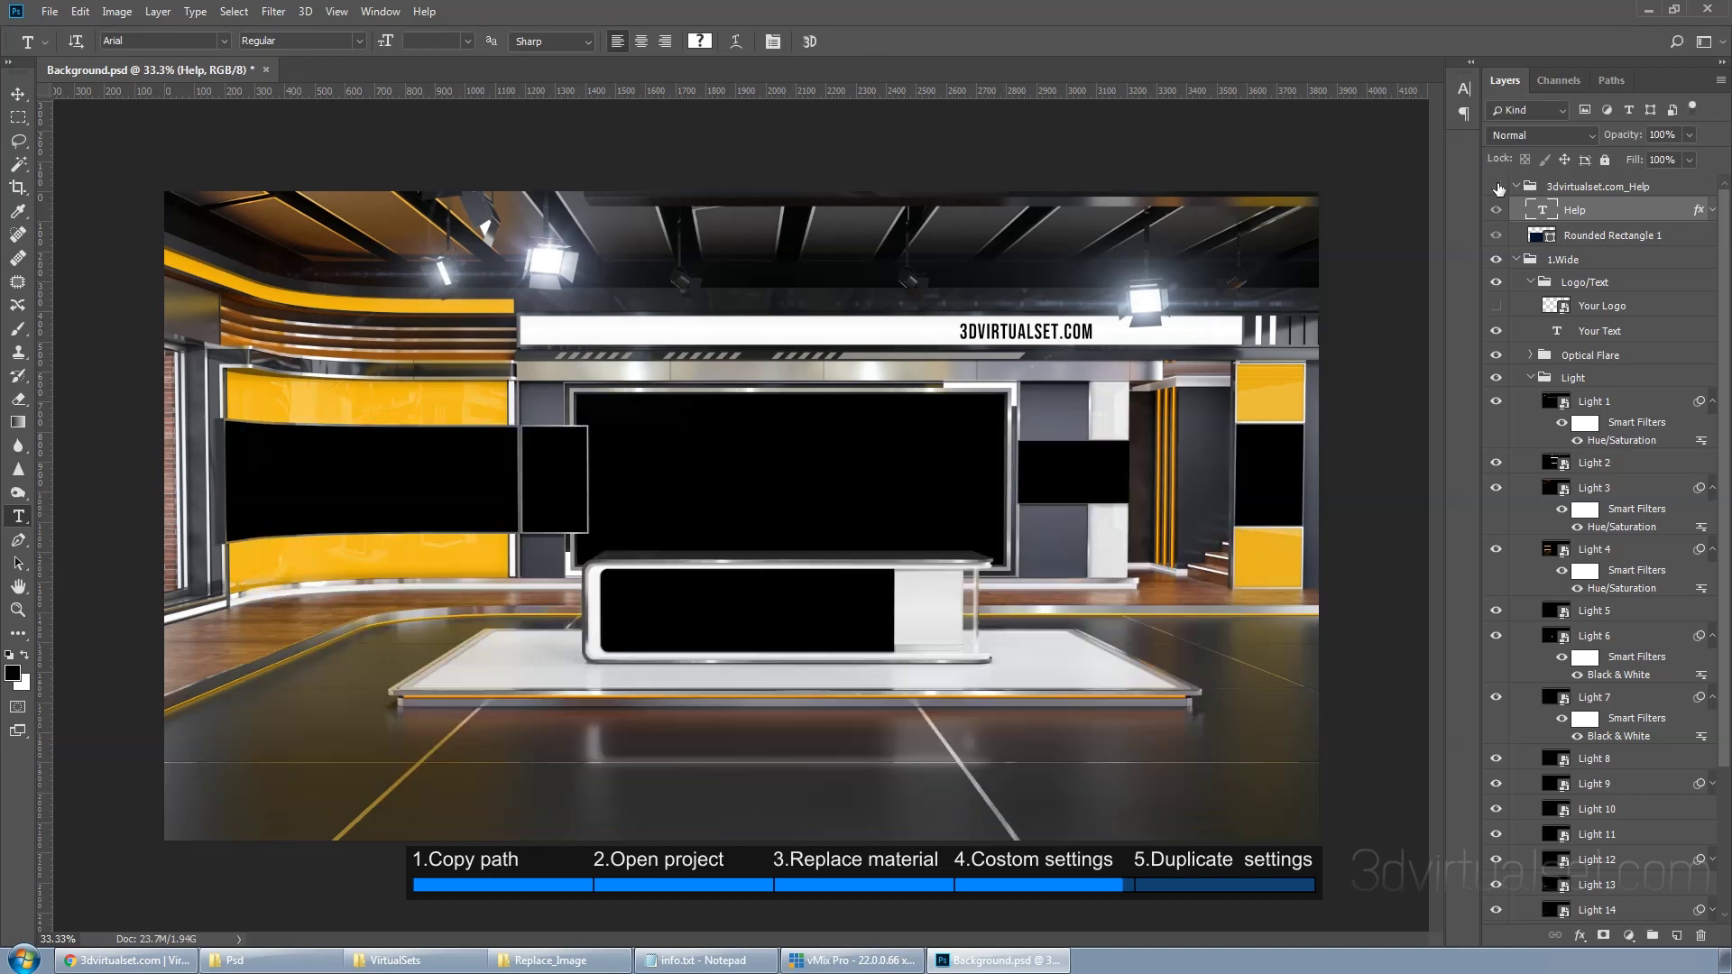
# Start saving the document under a new location, C:\Program Files (x86)\vMix\VirtualSets\3dvirtualset.com_123_1.Wide, using the copied path
pyautogui.click(50, 11)
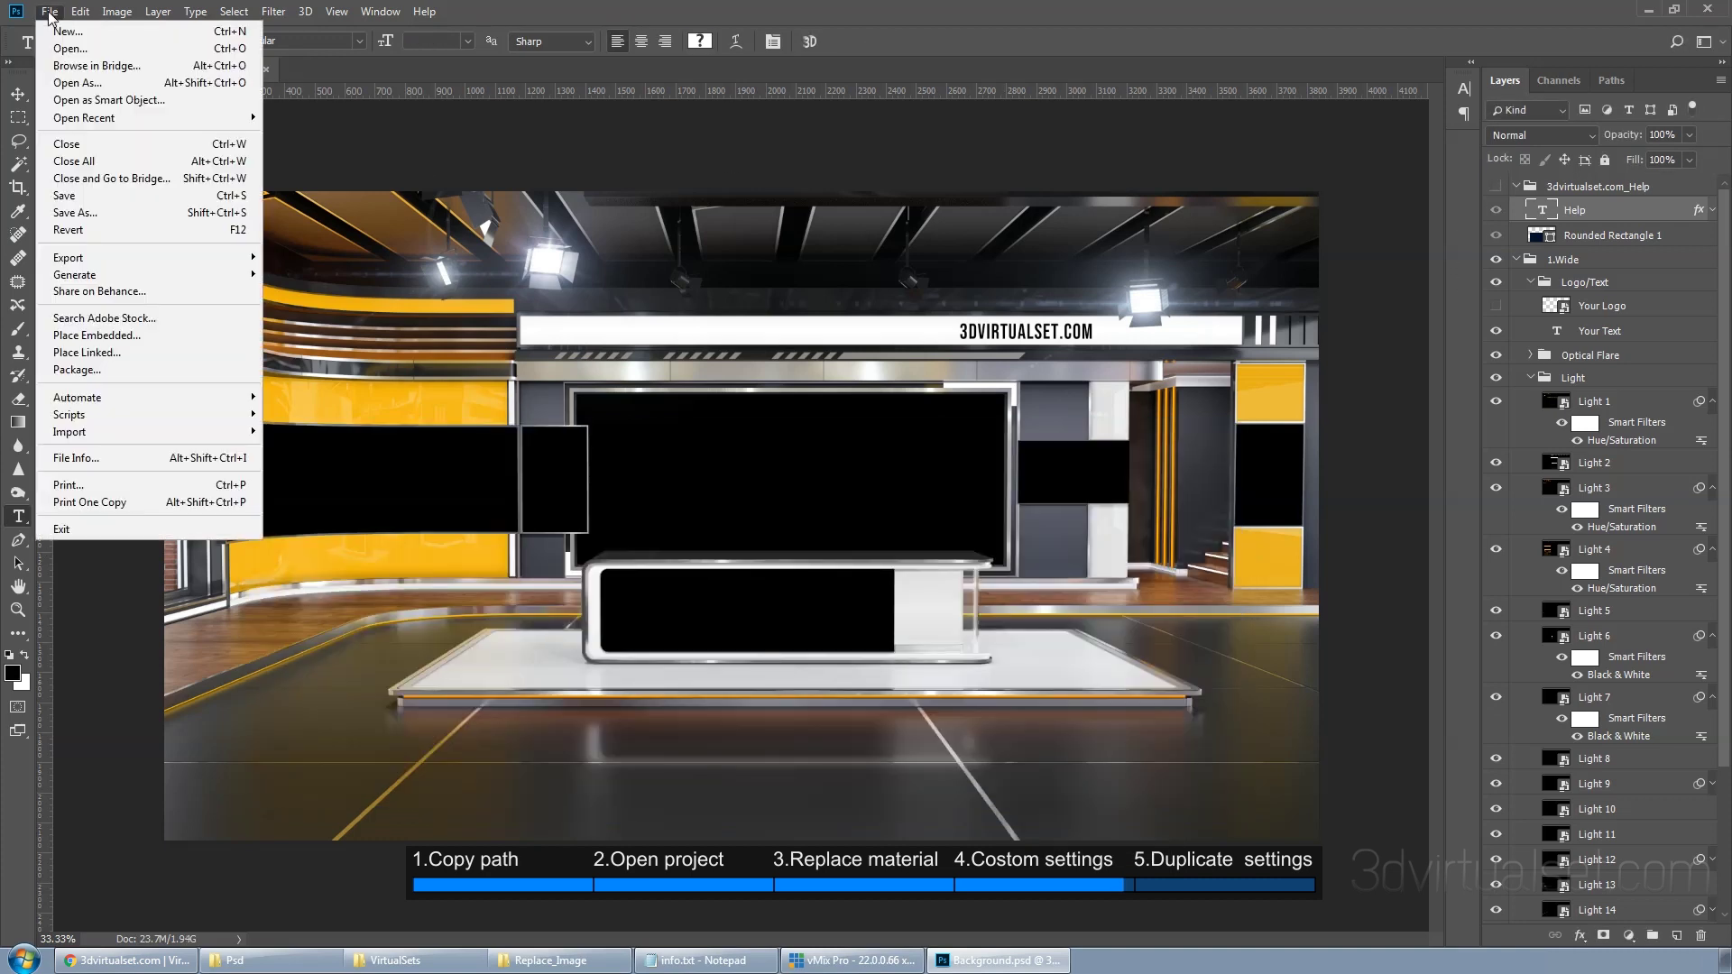
pyautogui.click(147, 221)
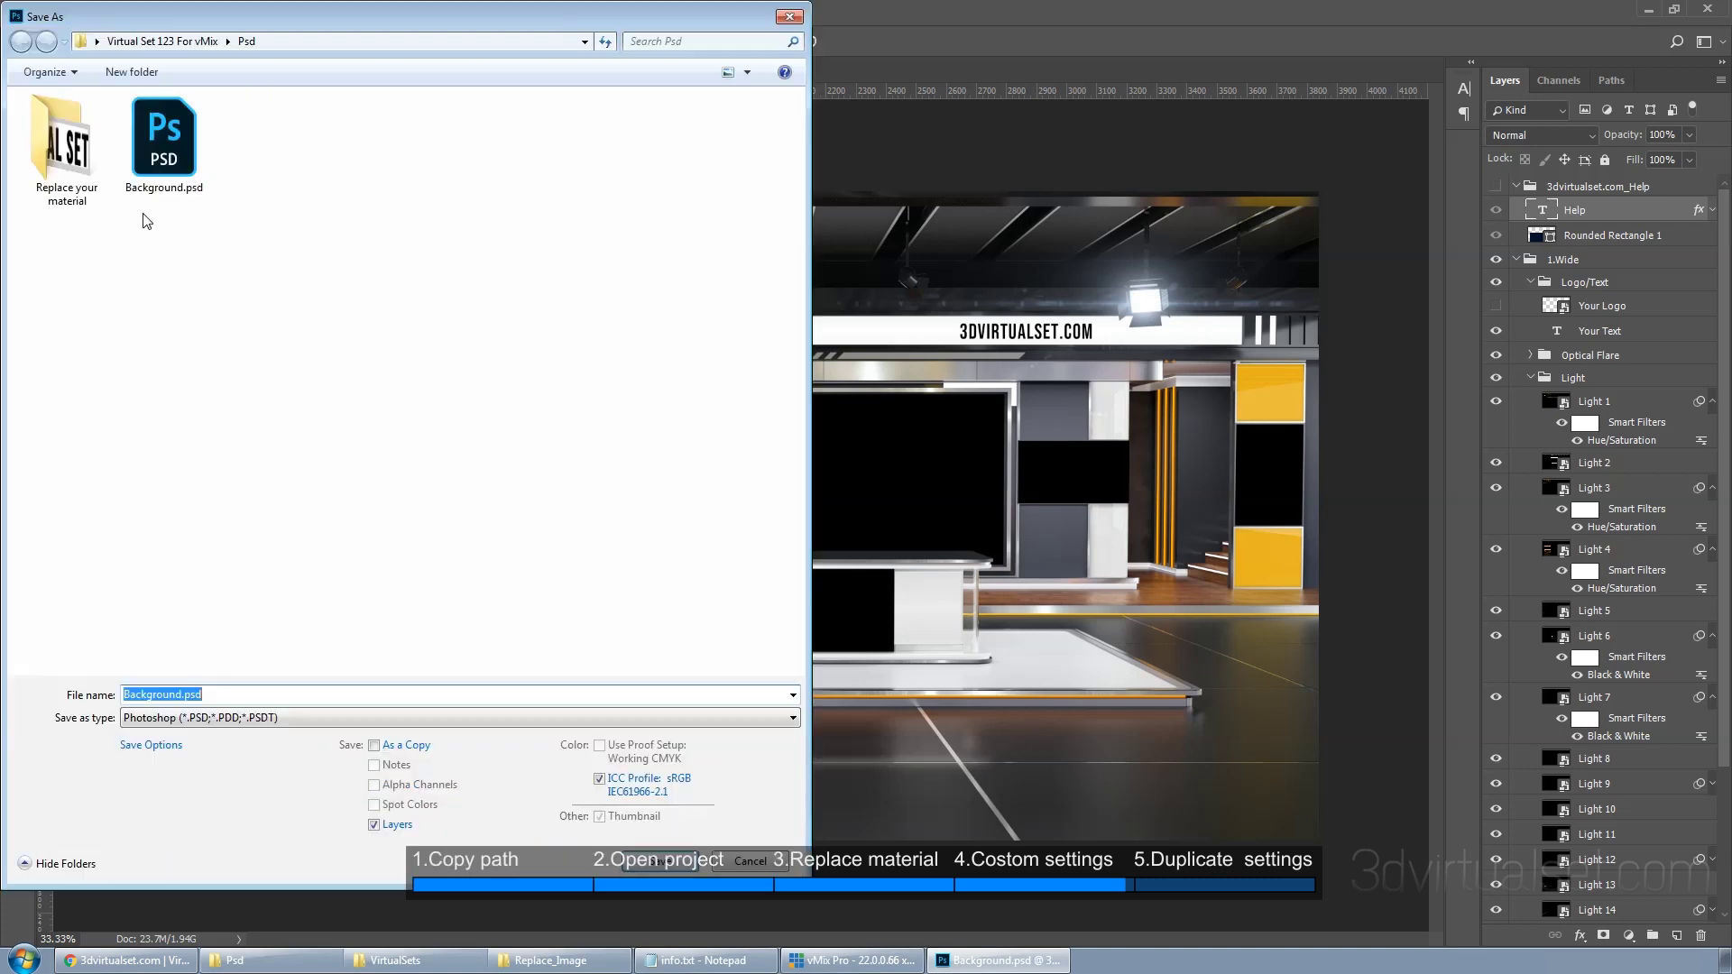
pyautogui.click(332, 45)
pyautogui.rightClick(326, 40)
pyautogui.click(376, 122)
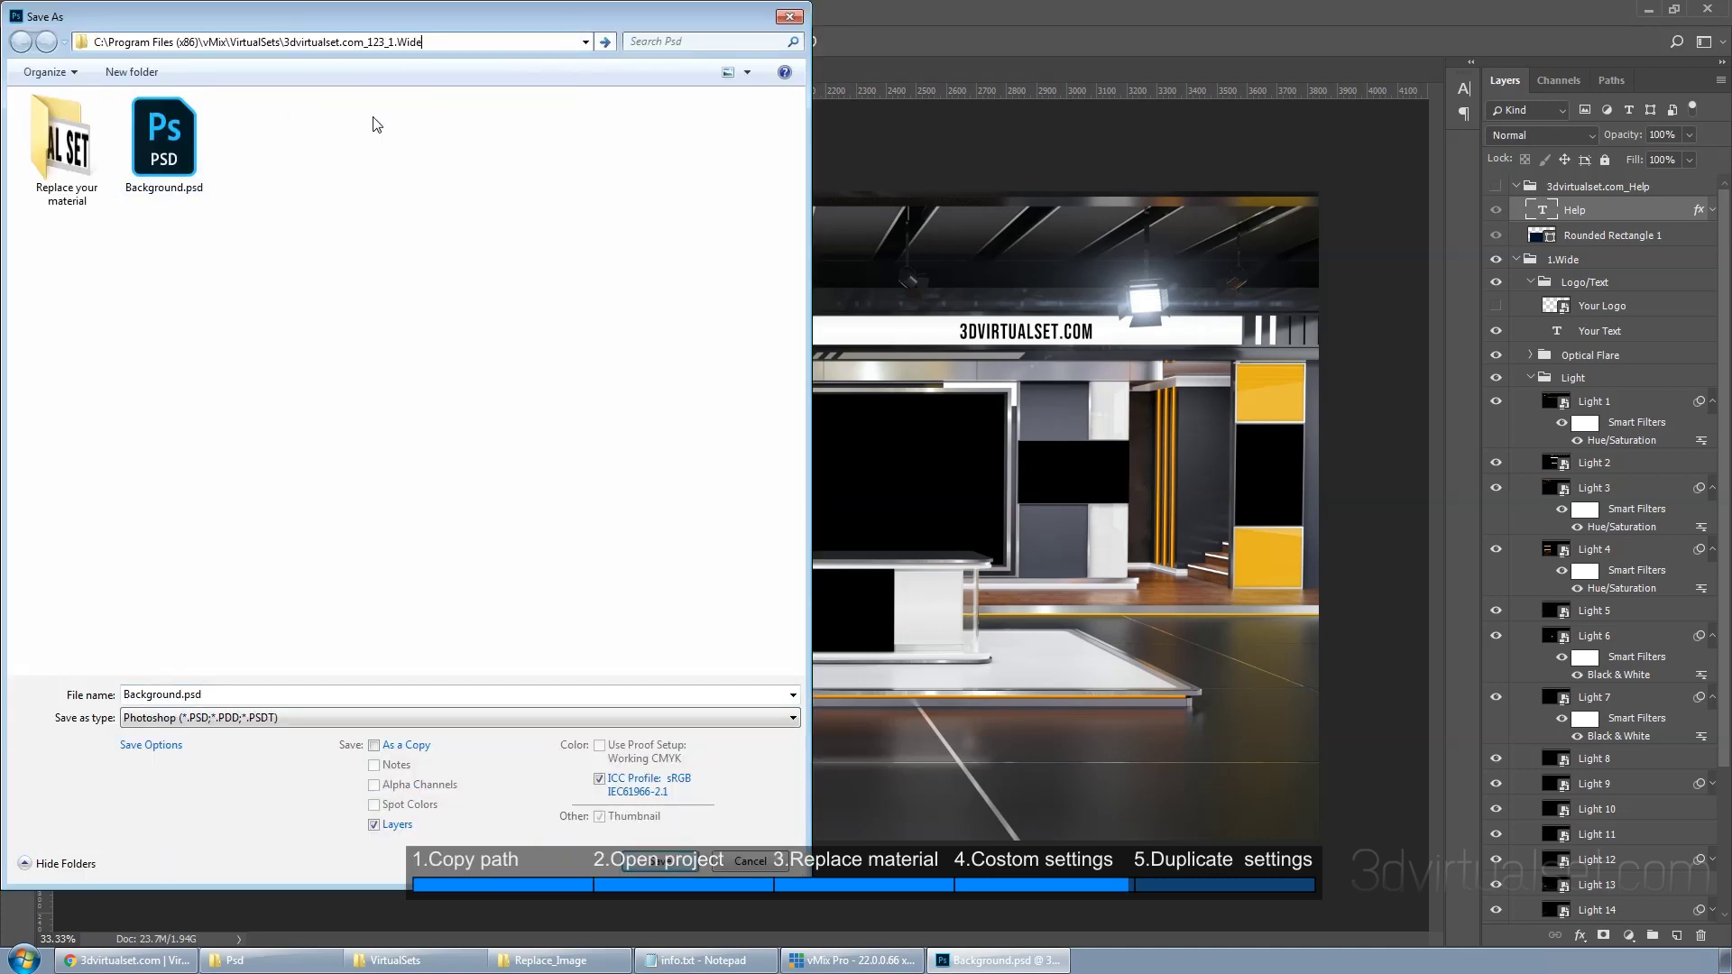
pyautogui.click(605, 43)
# Save the wide view in PNG format, overwriting the existing Background.png in the 1.Wide folder
pyautogui.click(288, 717)
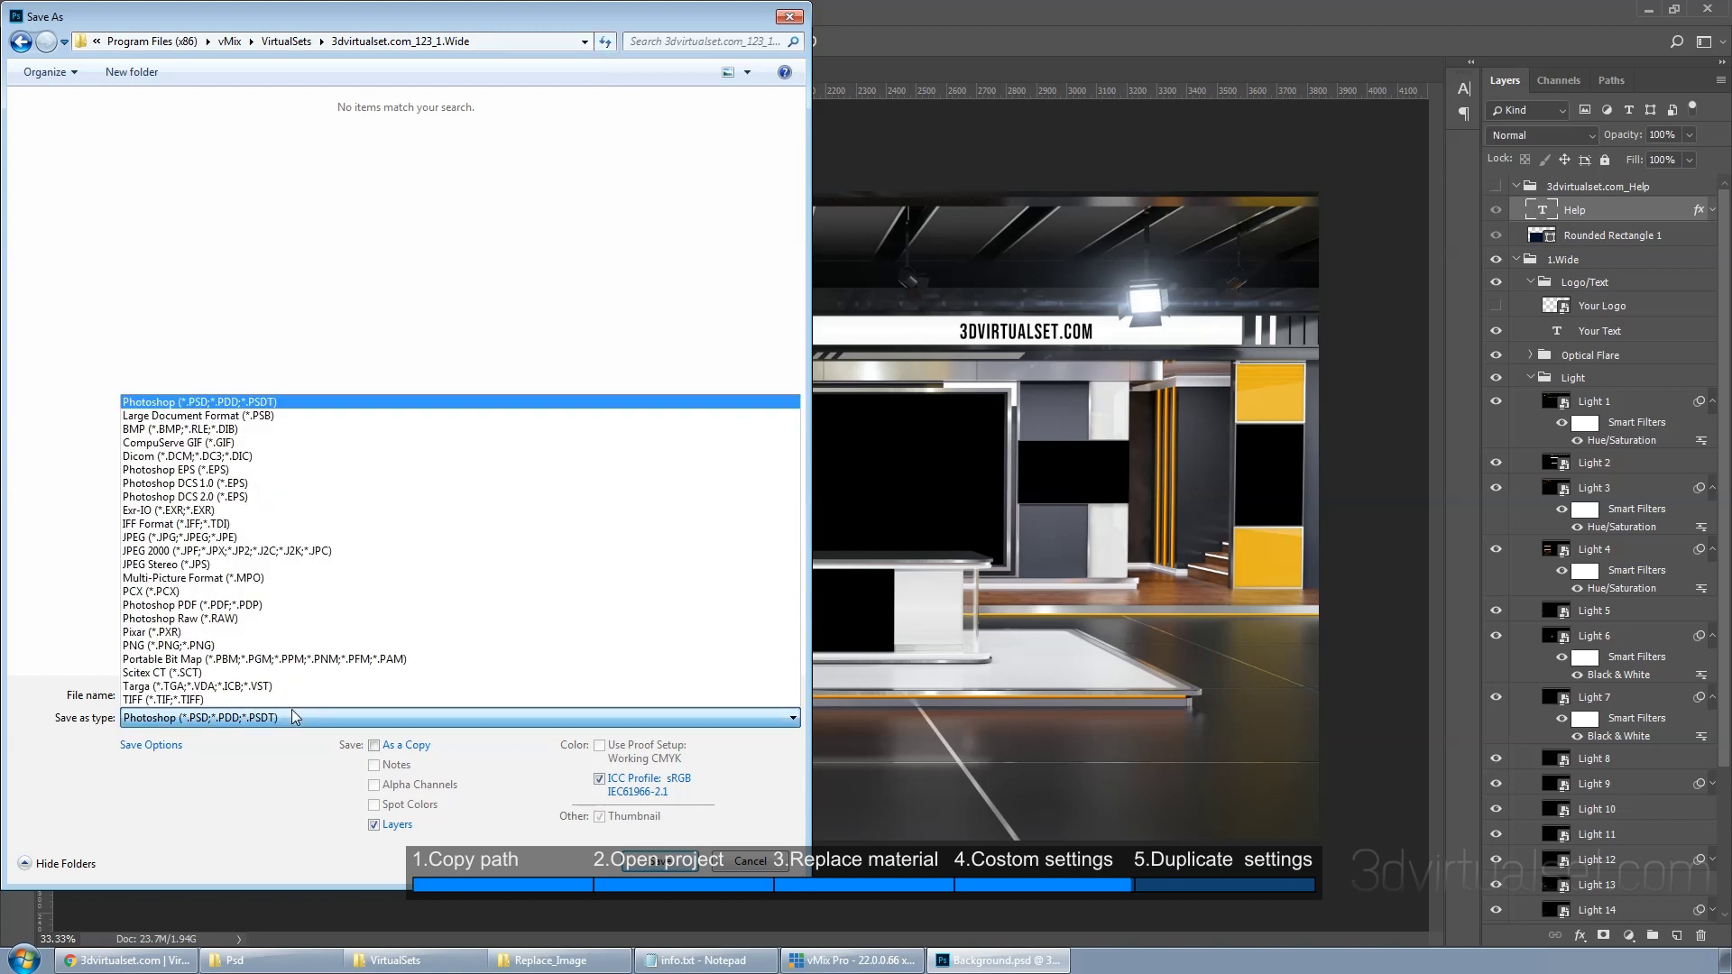
pyautogui.click(276, 645)
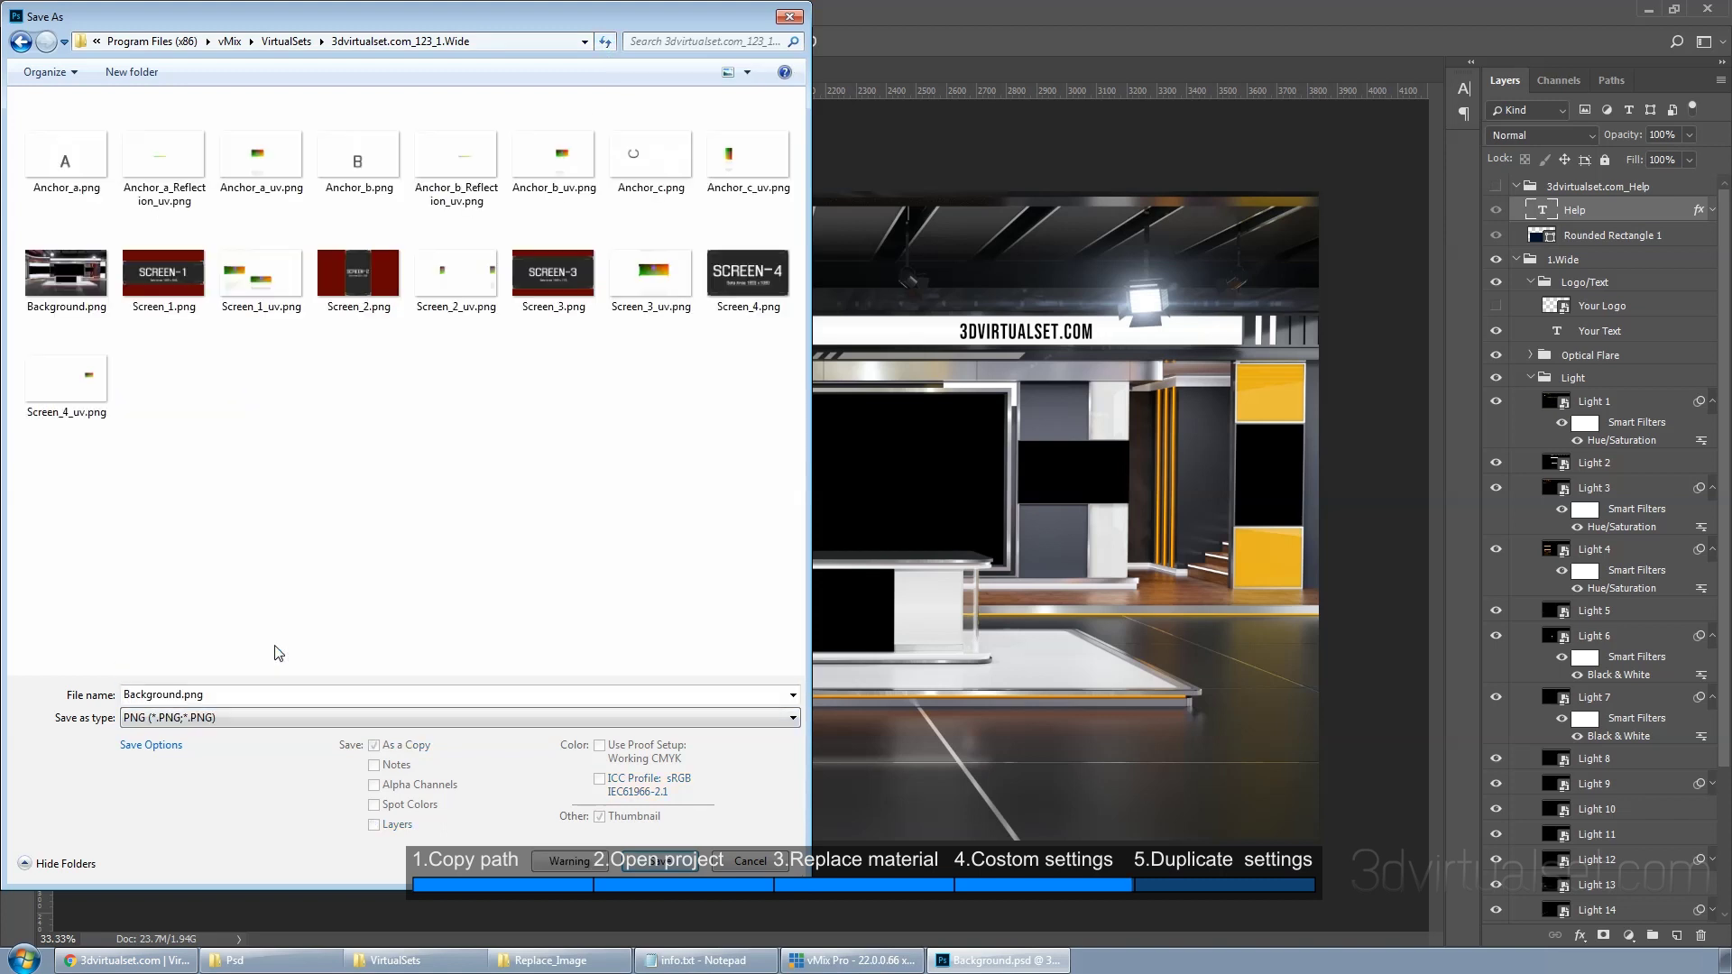
pyautogui.click(66, 270)
pyautogui.click(669, 868)
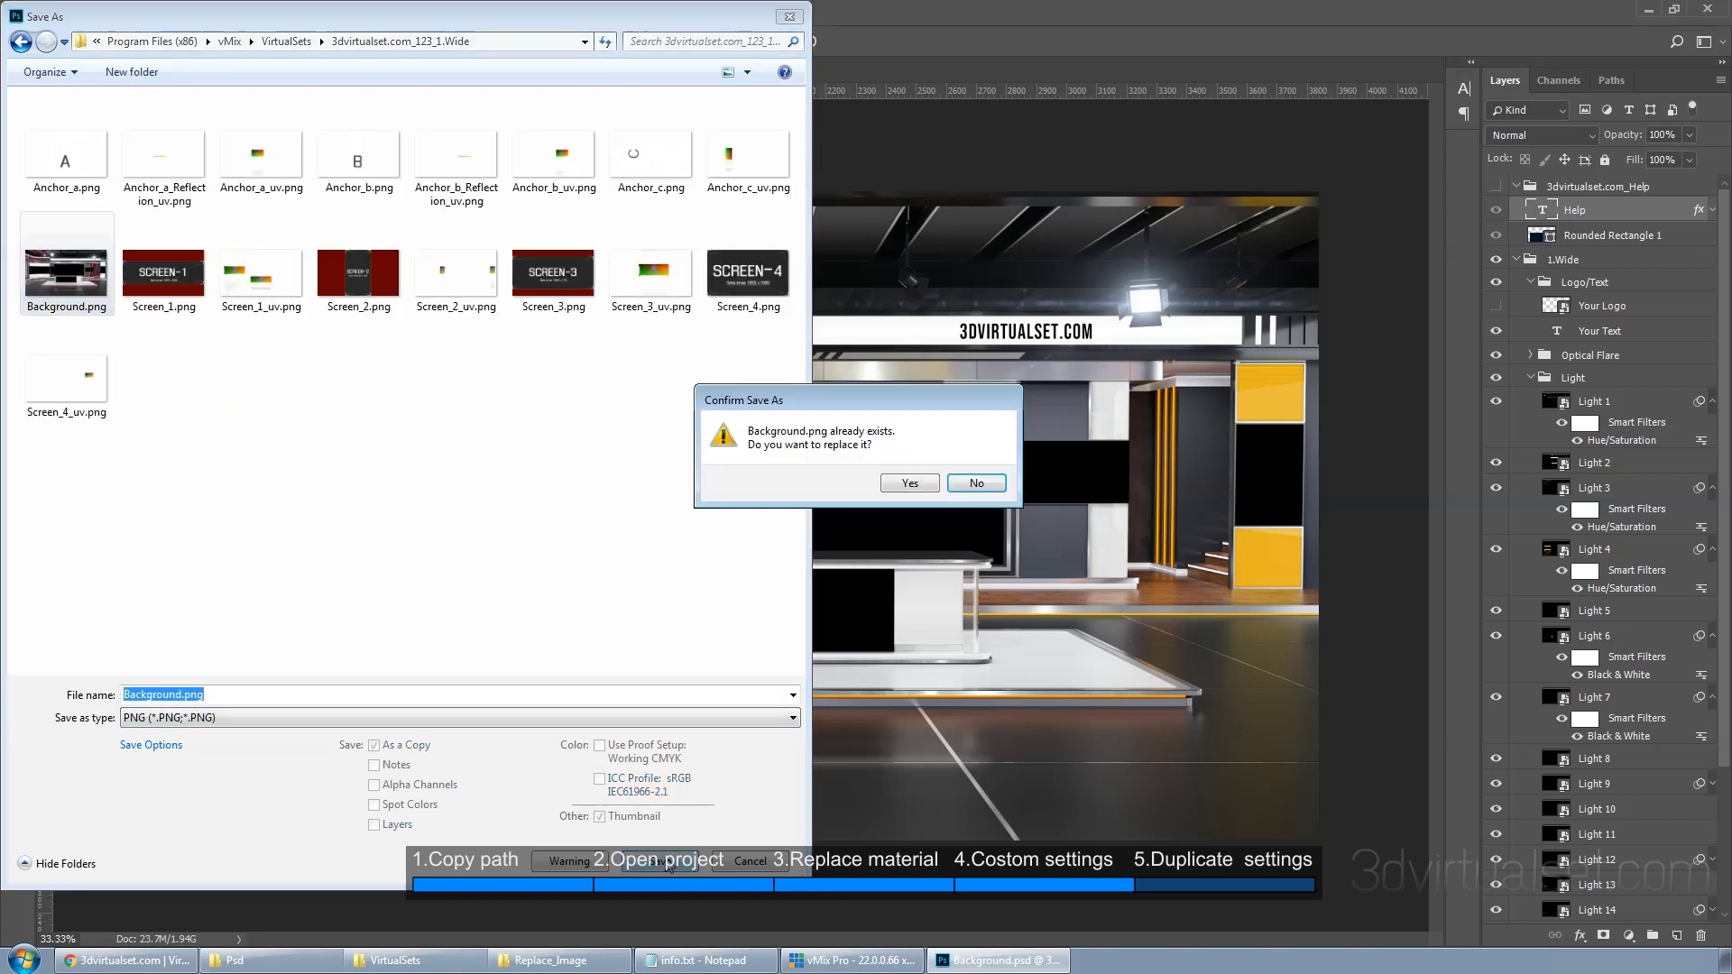
pyautogui.click(903, 483)
pyautogui.click(911, 448)
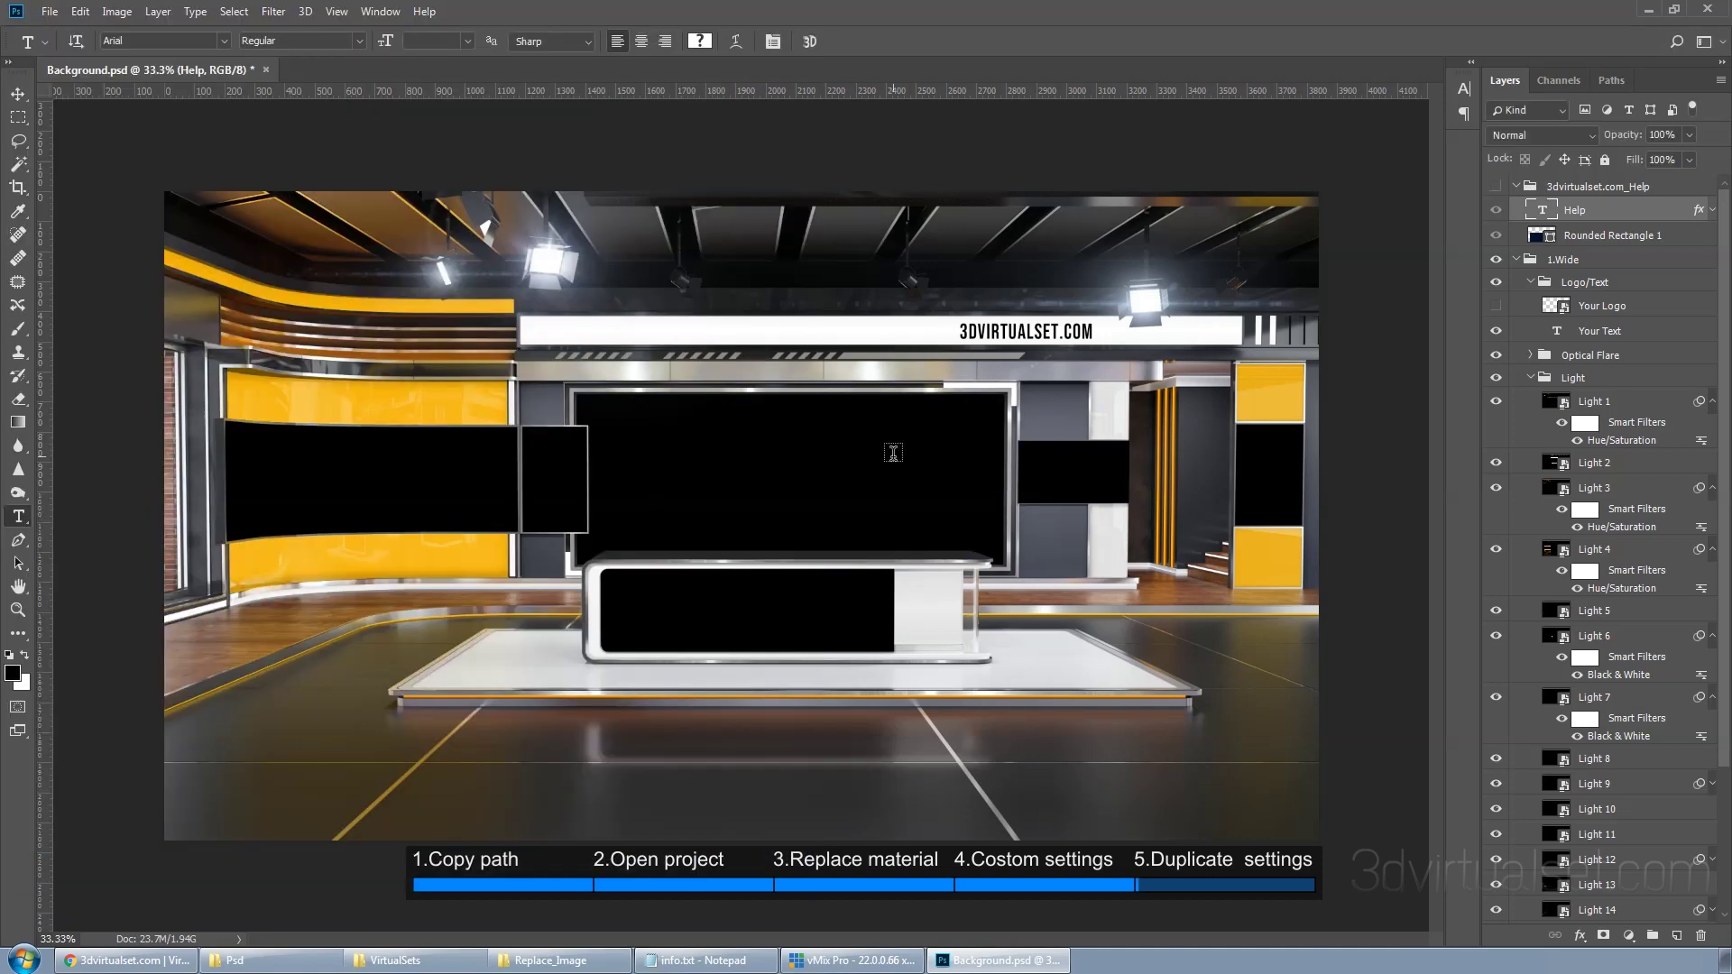
# Switch to vMix to check the updated wide background in the virtual set, and return to Photoshop
pyautogui.click(879, 964)
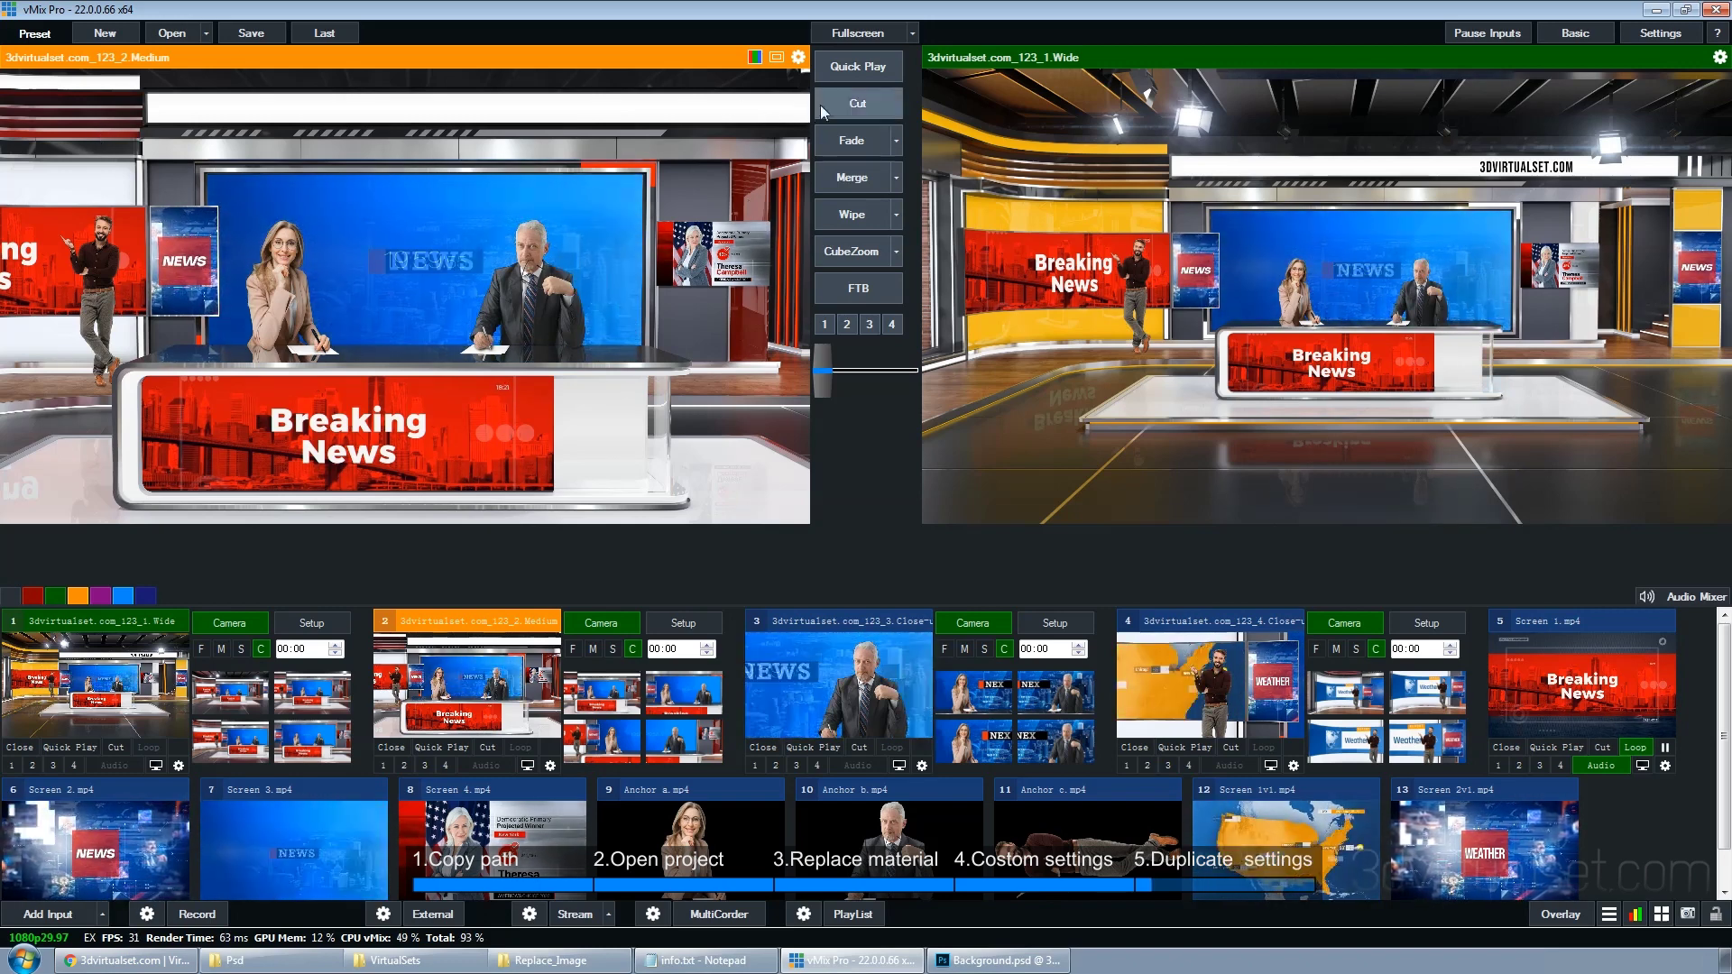
pyautogui.hotkey('alt', 'Tab')
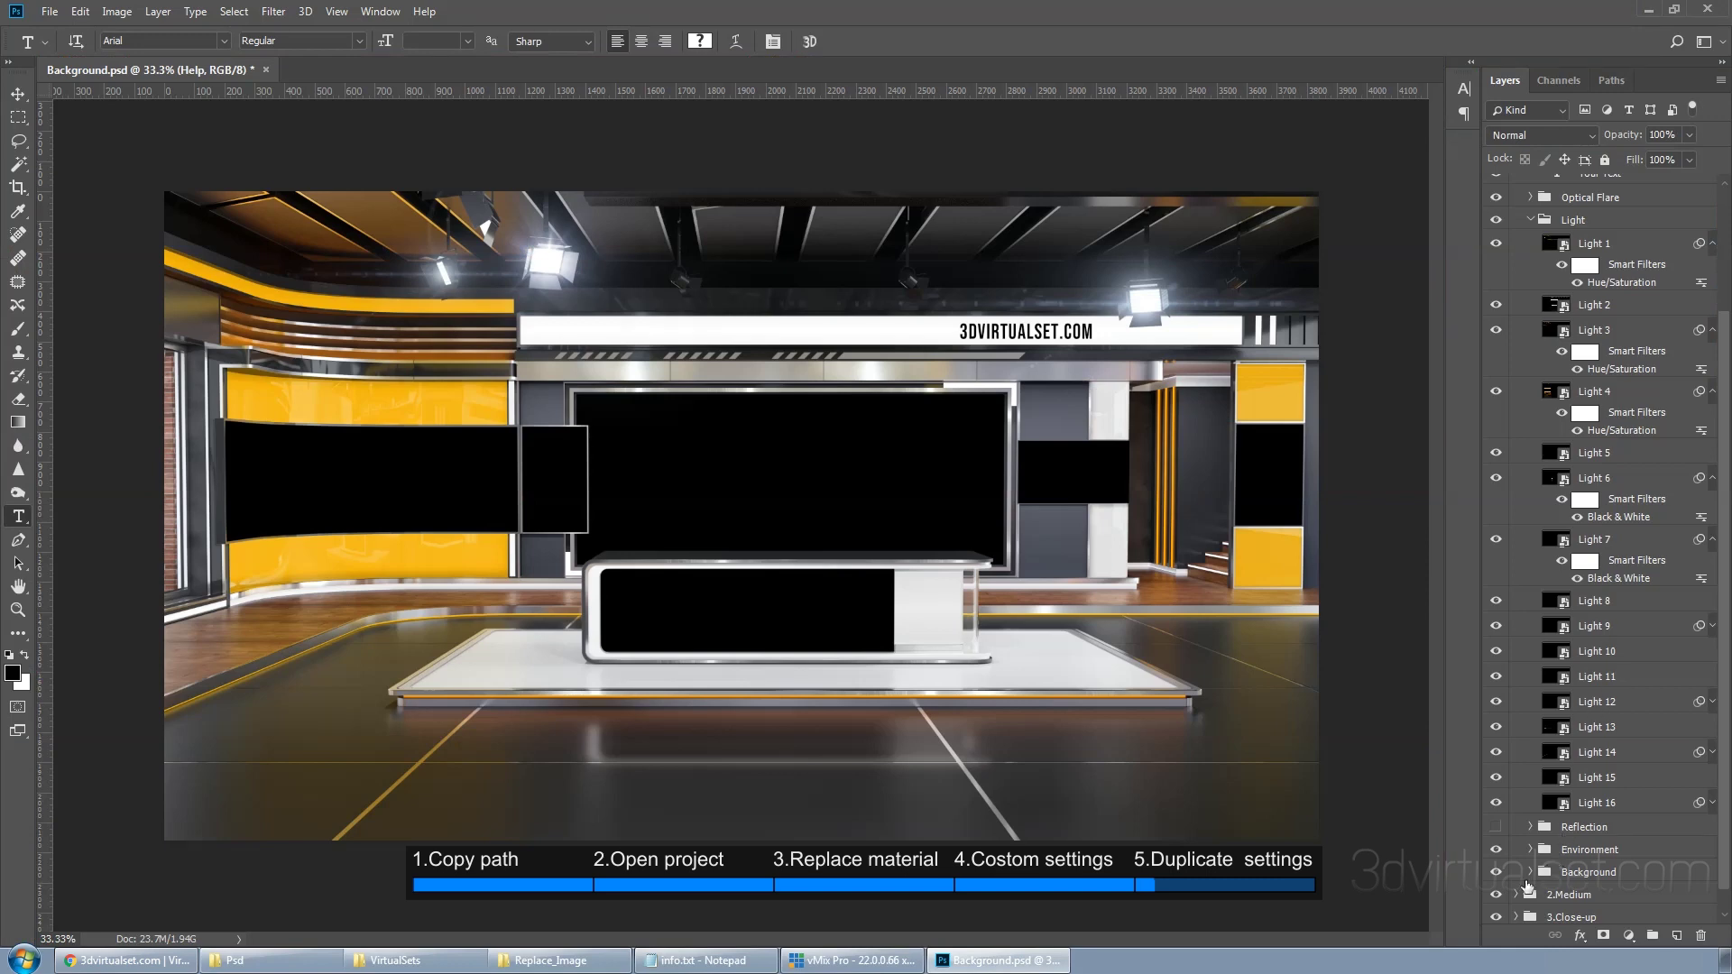
# Expand the 2.Medium group and its Light folder in the layer list
pyautogui.click(1518, 894)
pyautogui.scroll(-3, 1721, 750)
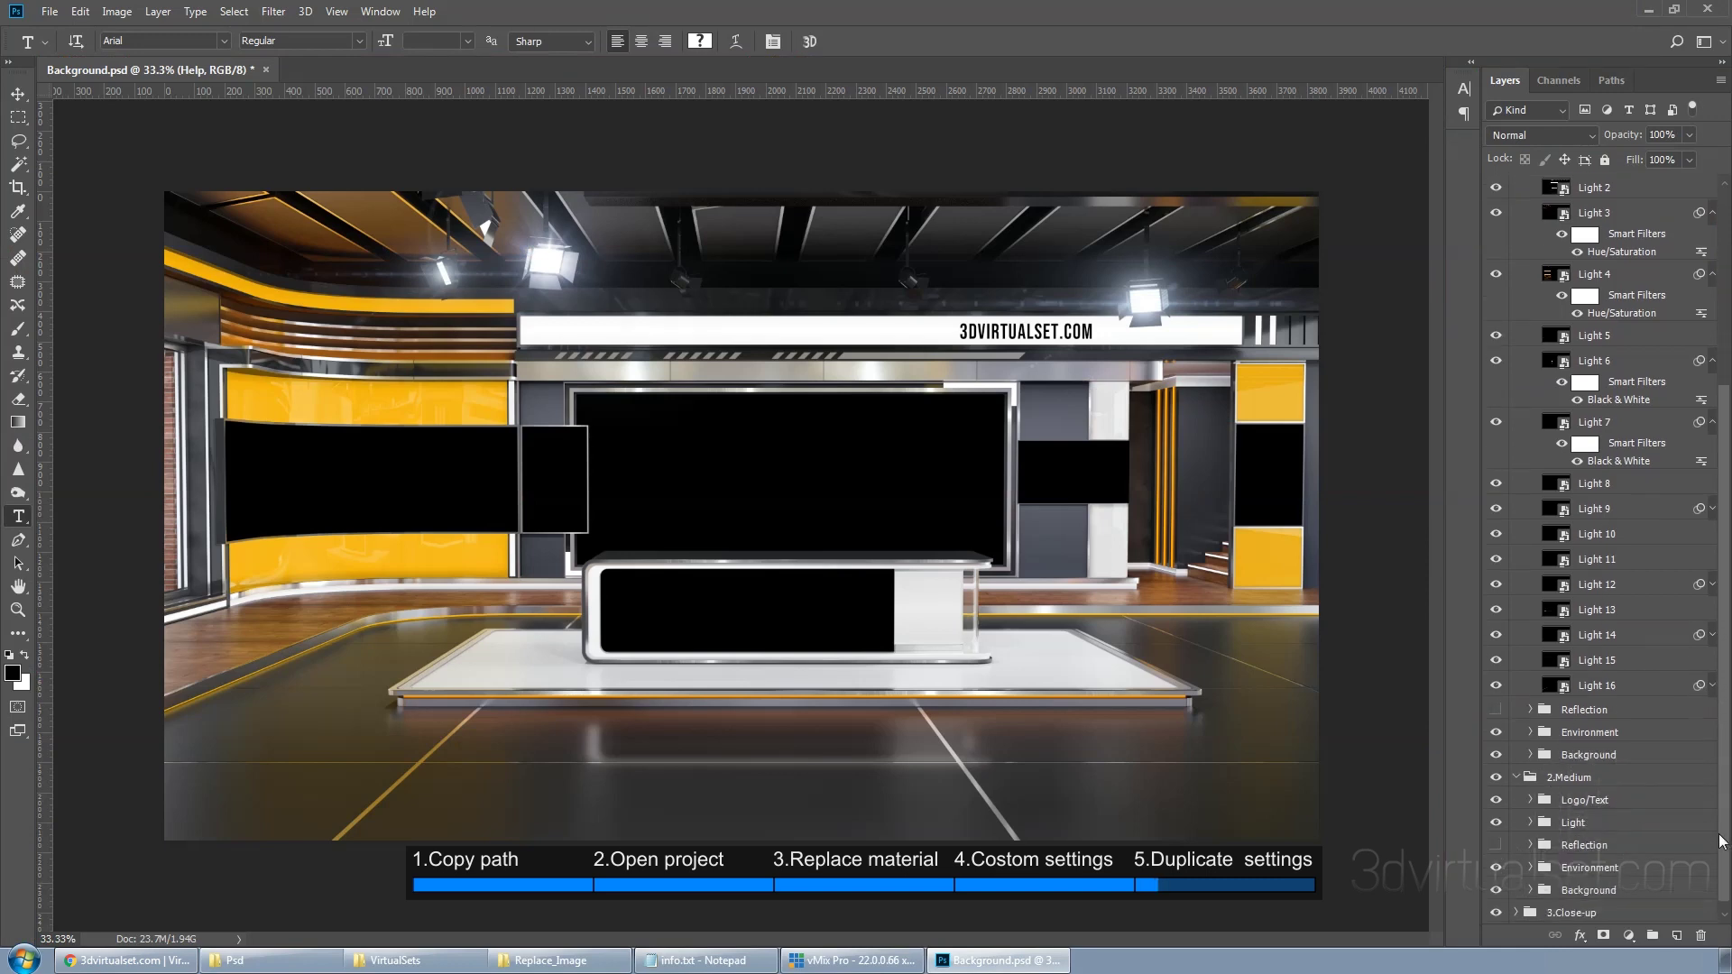
pyautogui.click(1529, 801)
pyautogui.scroll(2, 1683, 749)
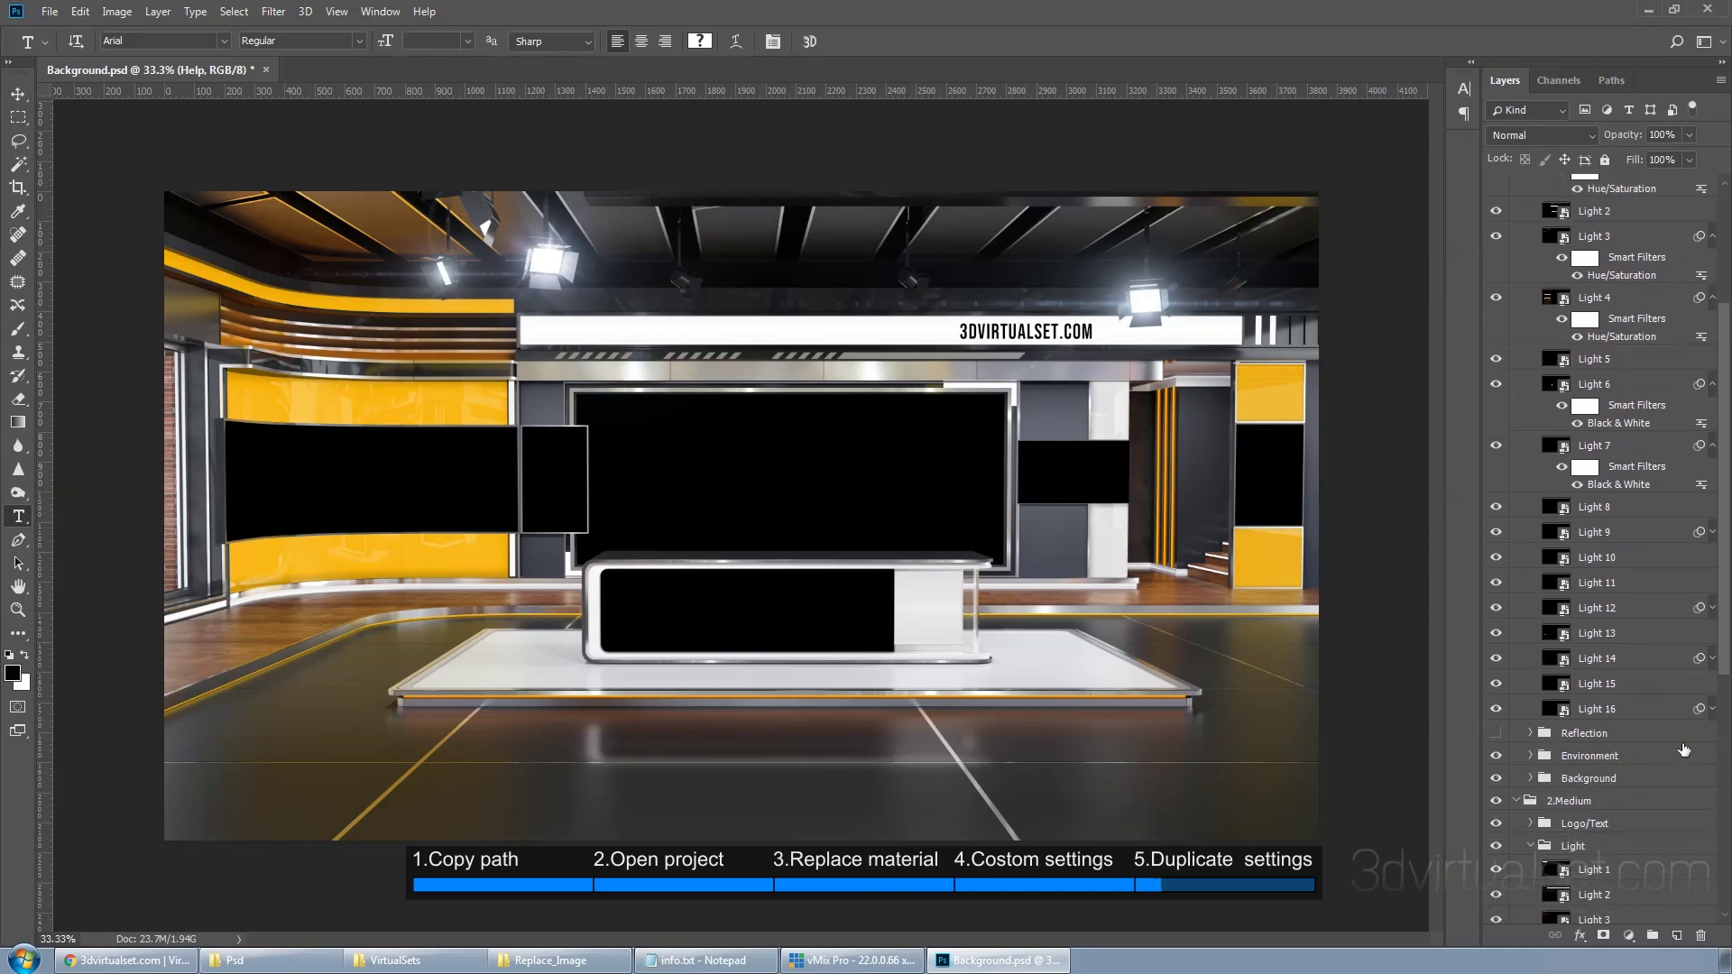
# Collapse the Logo/Text folder of 1.Wide and hide the 1.Wide group to show the medium view
pyautogui.scroll(1, 1627, 262)
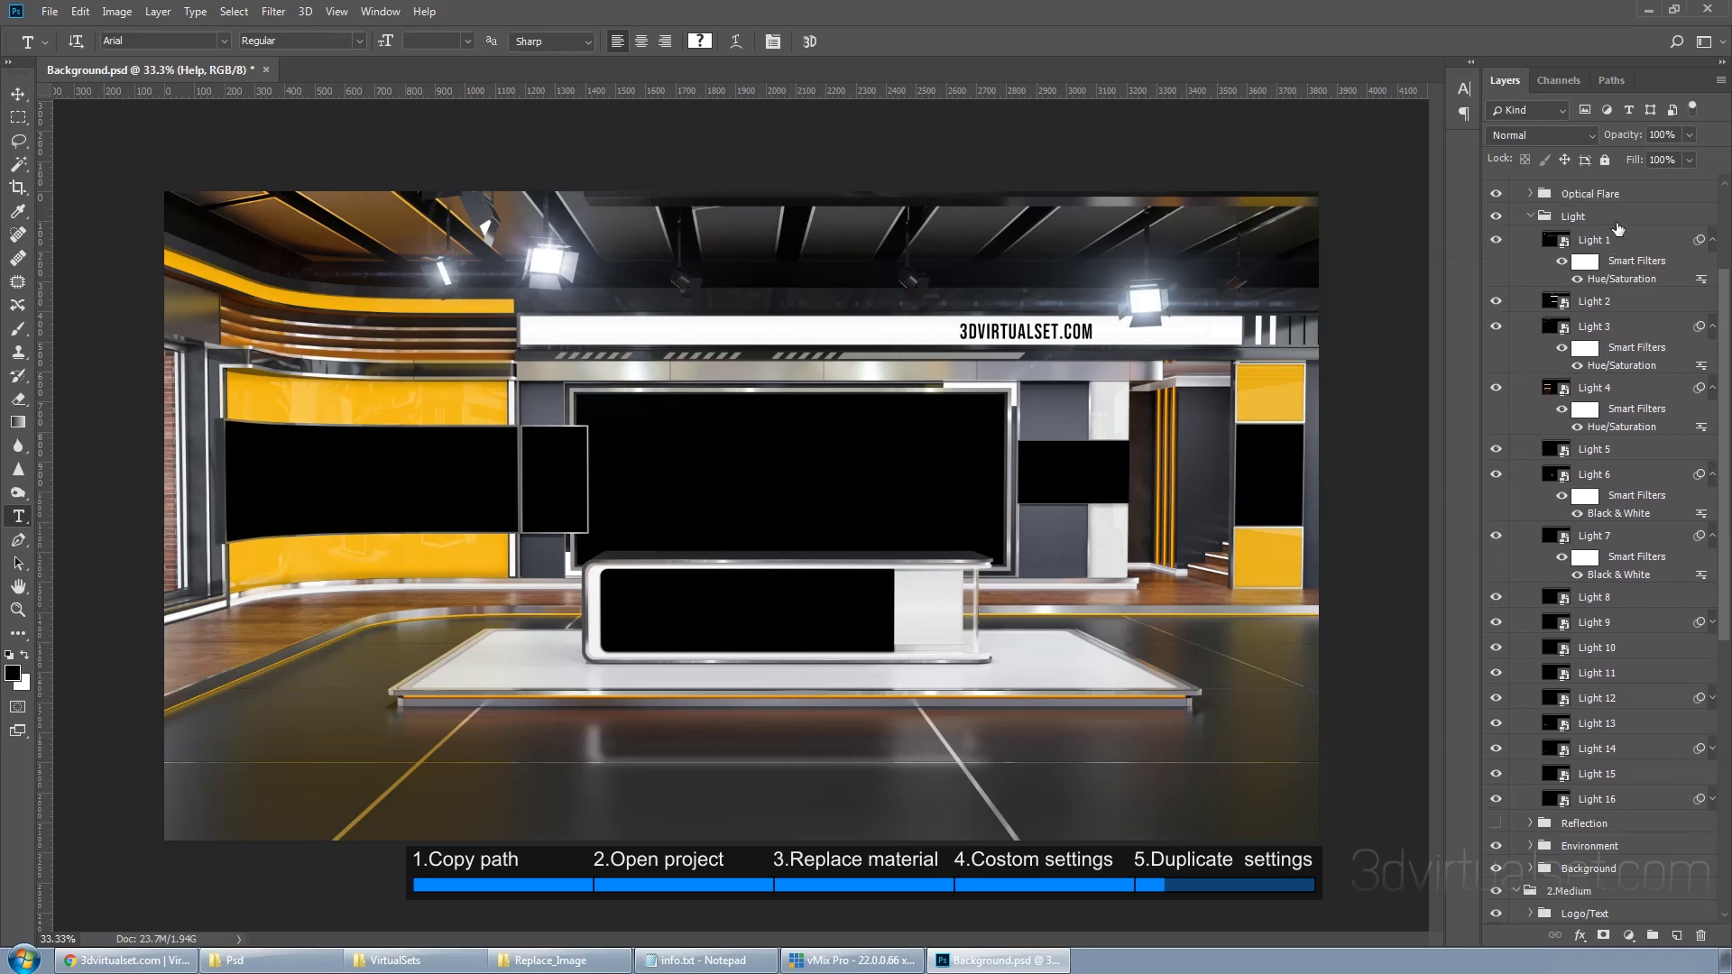
pyautogui.scroll(1, 1562, 235)
pyautogui.scroll(1, 1544, 279)
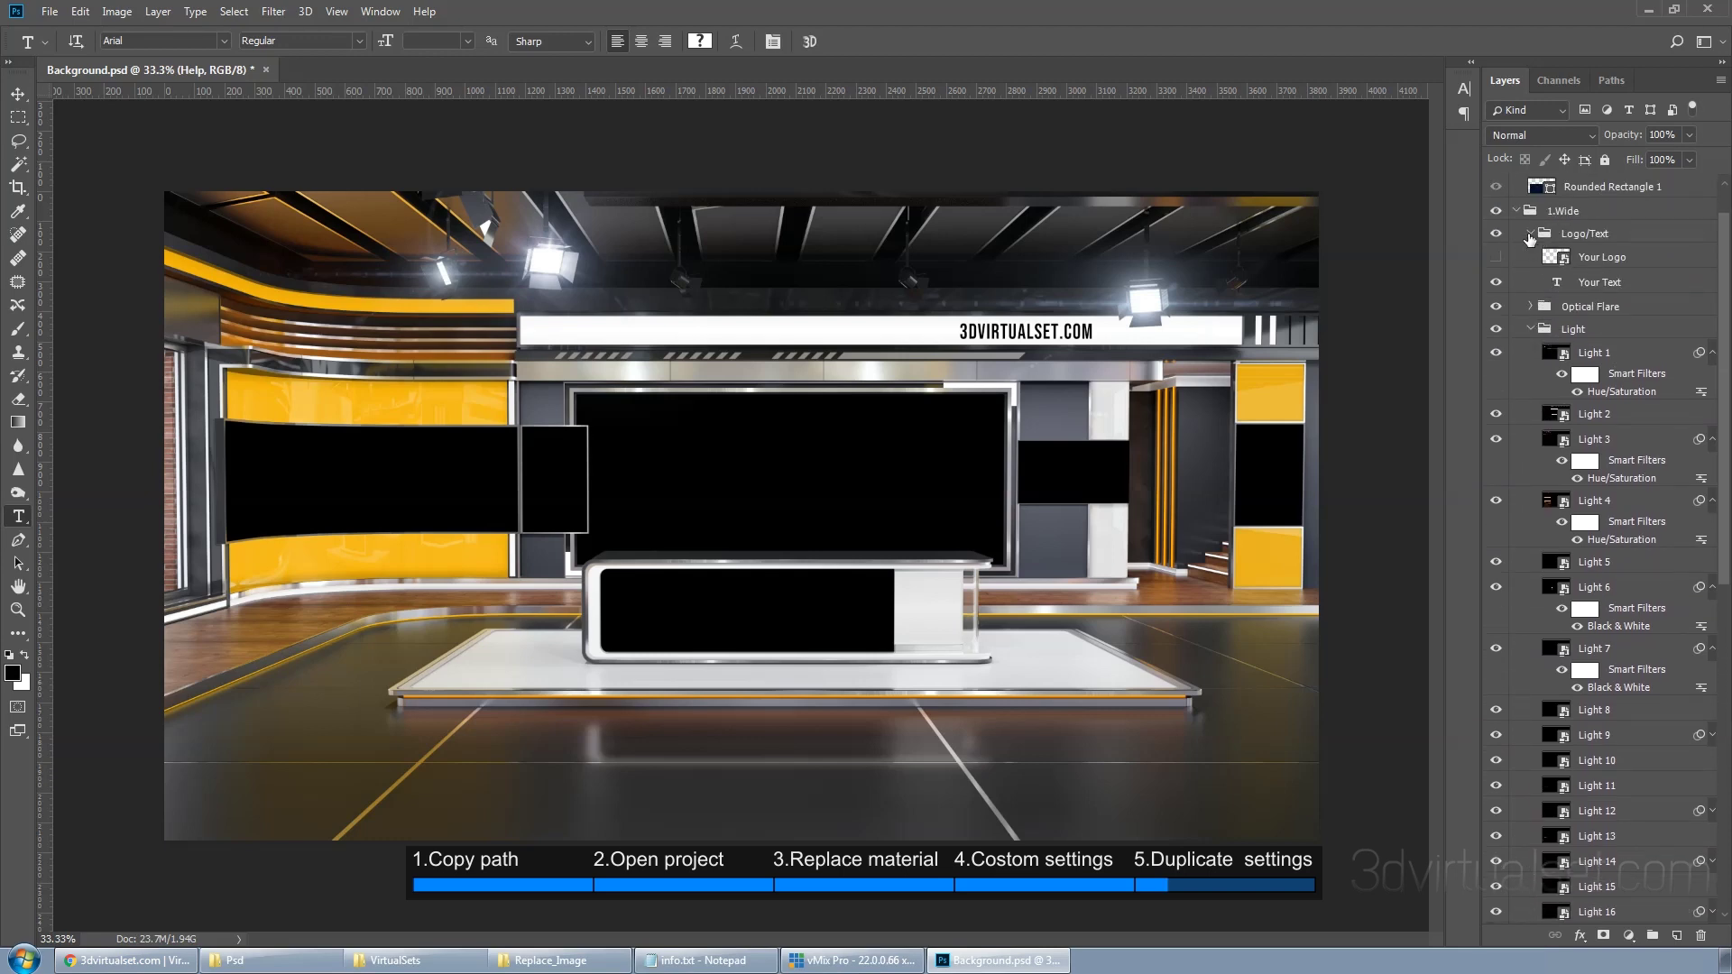
pyautogui.click(1530, 233)
pyautogui.click(1493, 211)
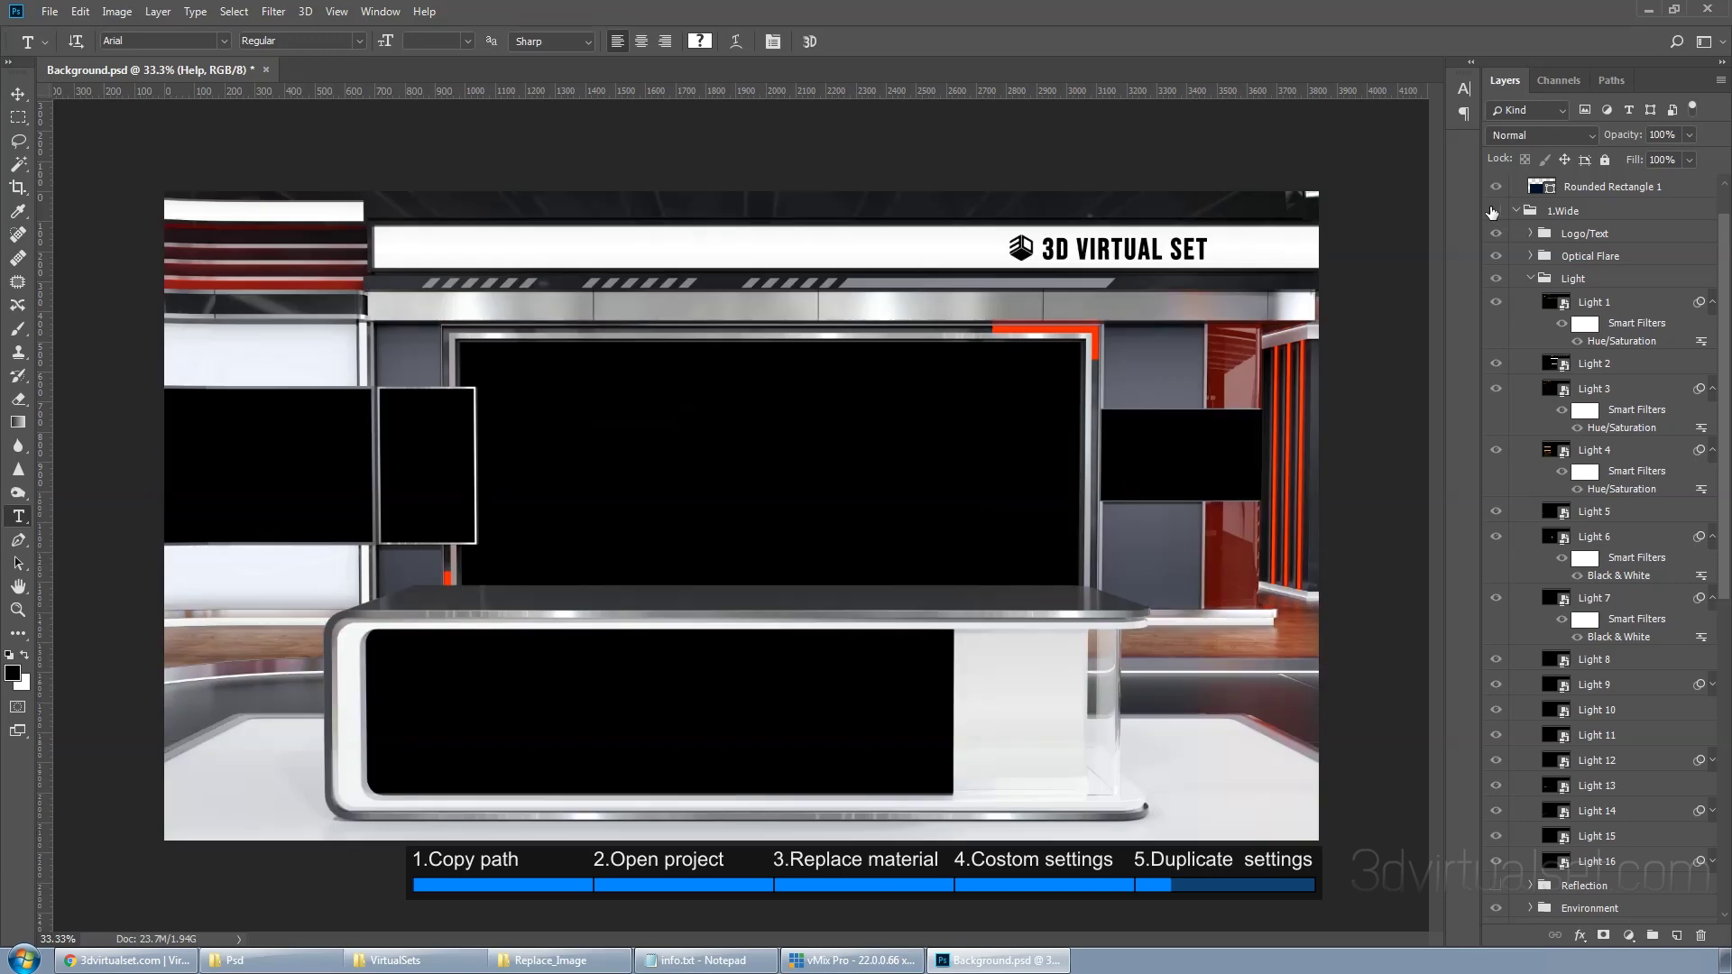
# Expand the Logo/Text folder of 2.Medium and hide its Your Logo(1865 x 250) layer
pyautogui.scroll(-3, 1640, 602)
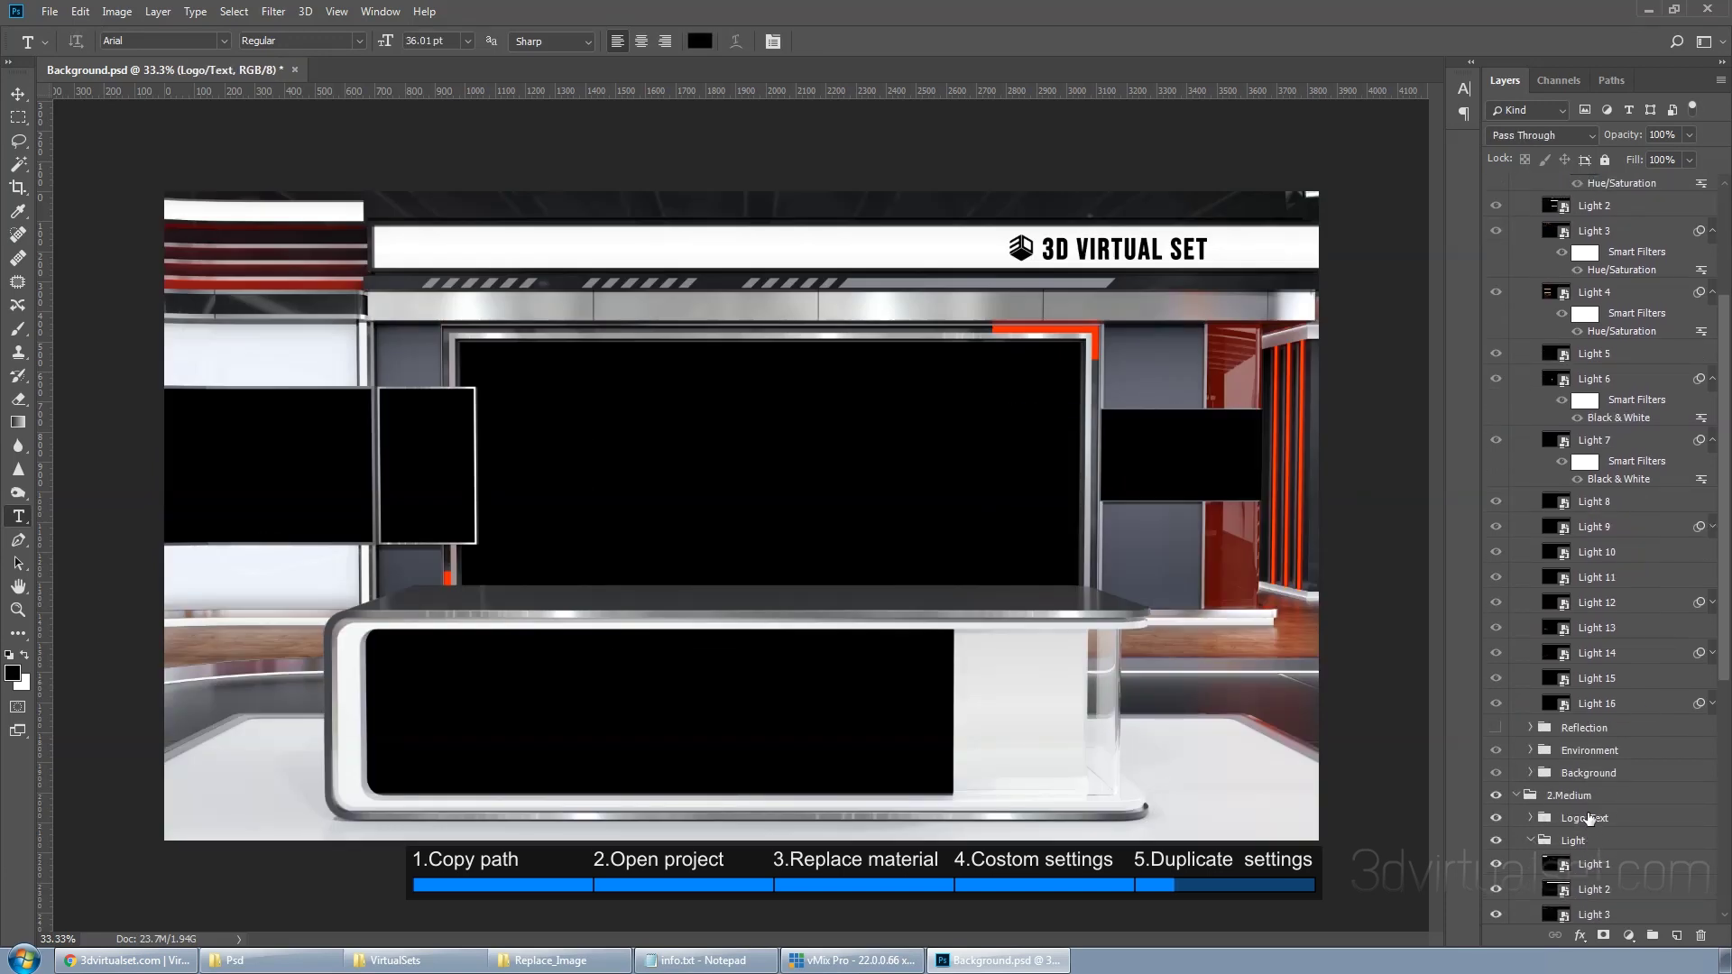
pyautogui.click(1530, 817)
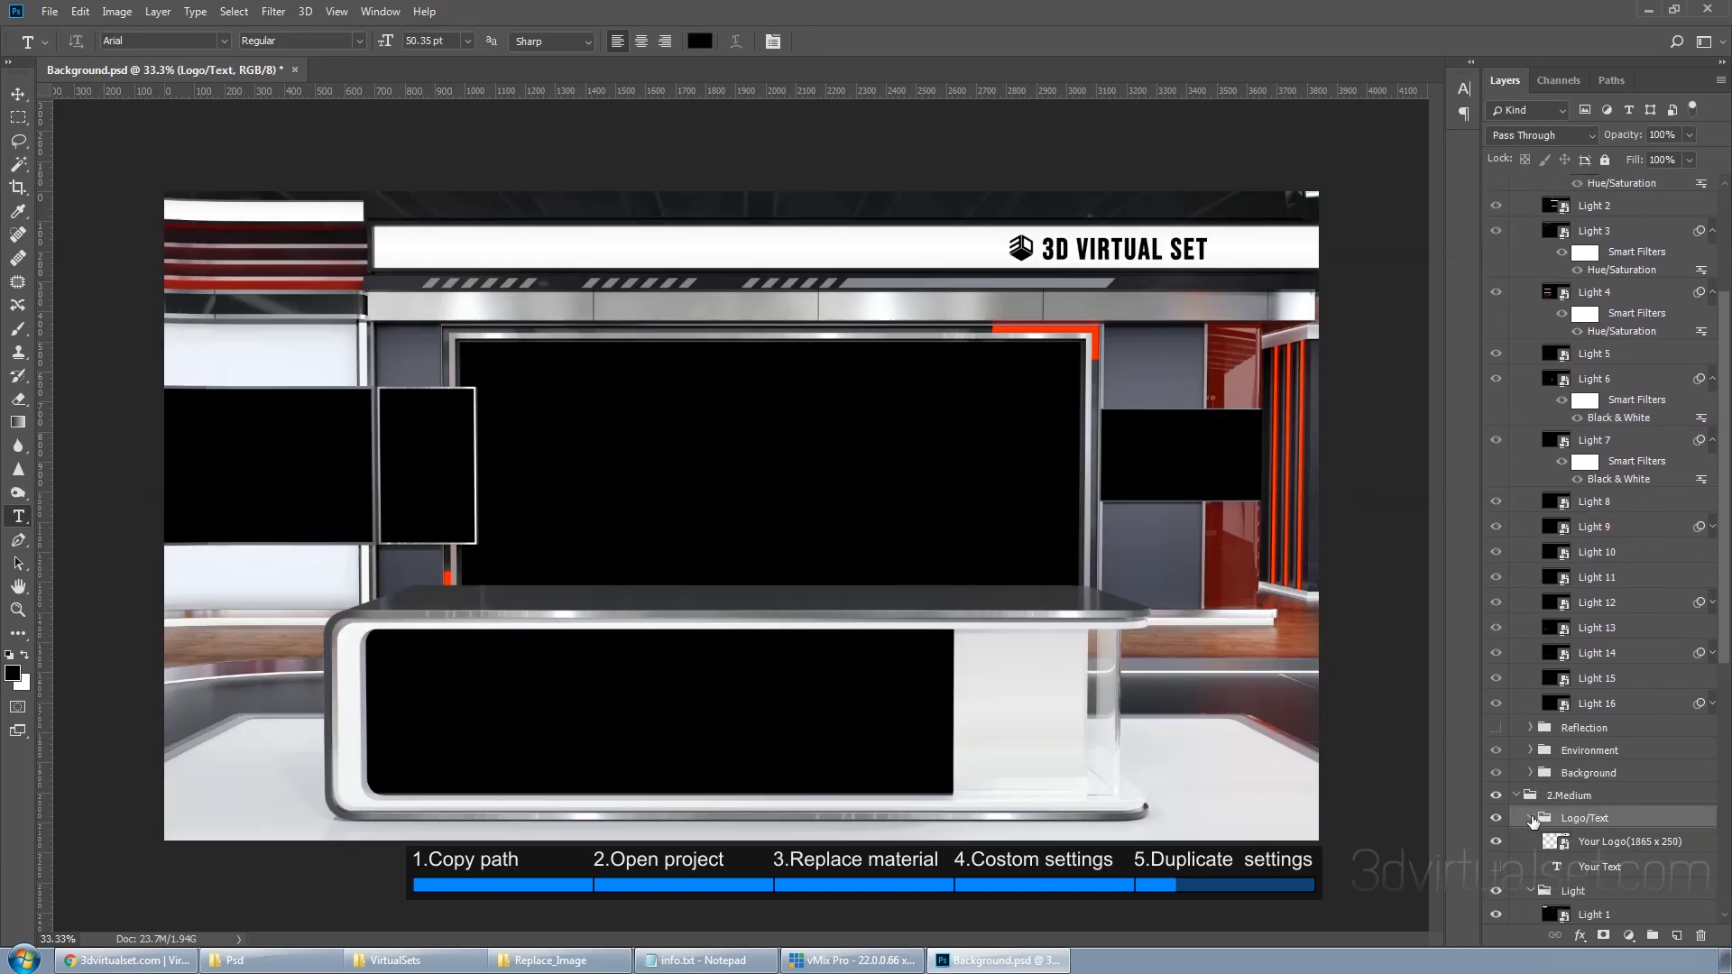
pyautogui.click(1496, 845)
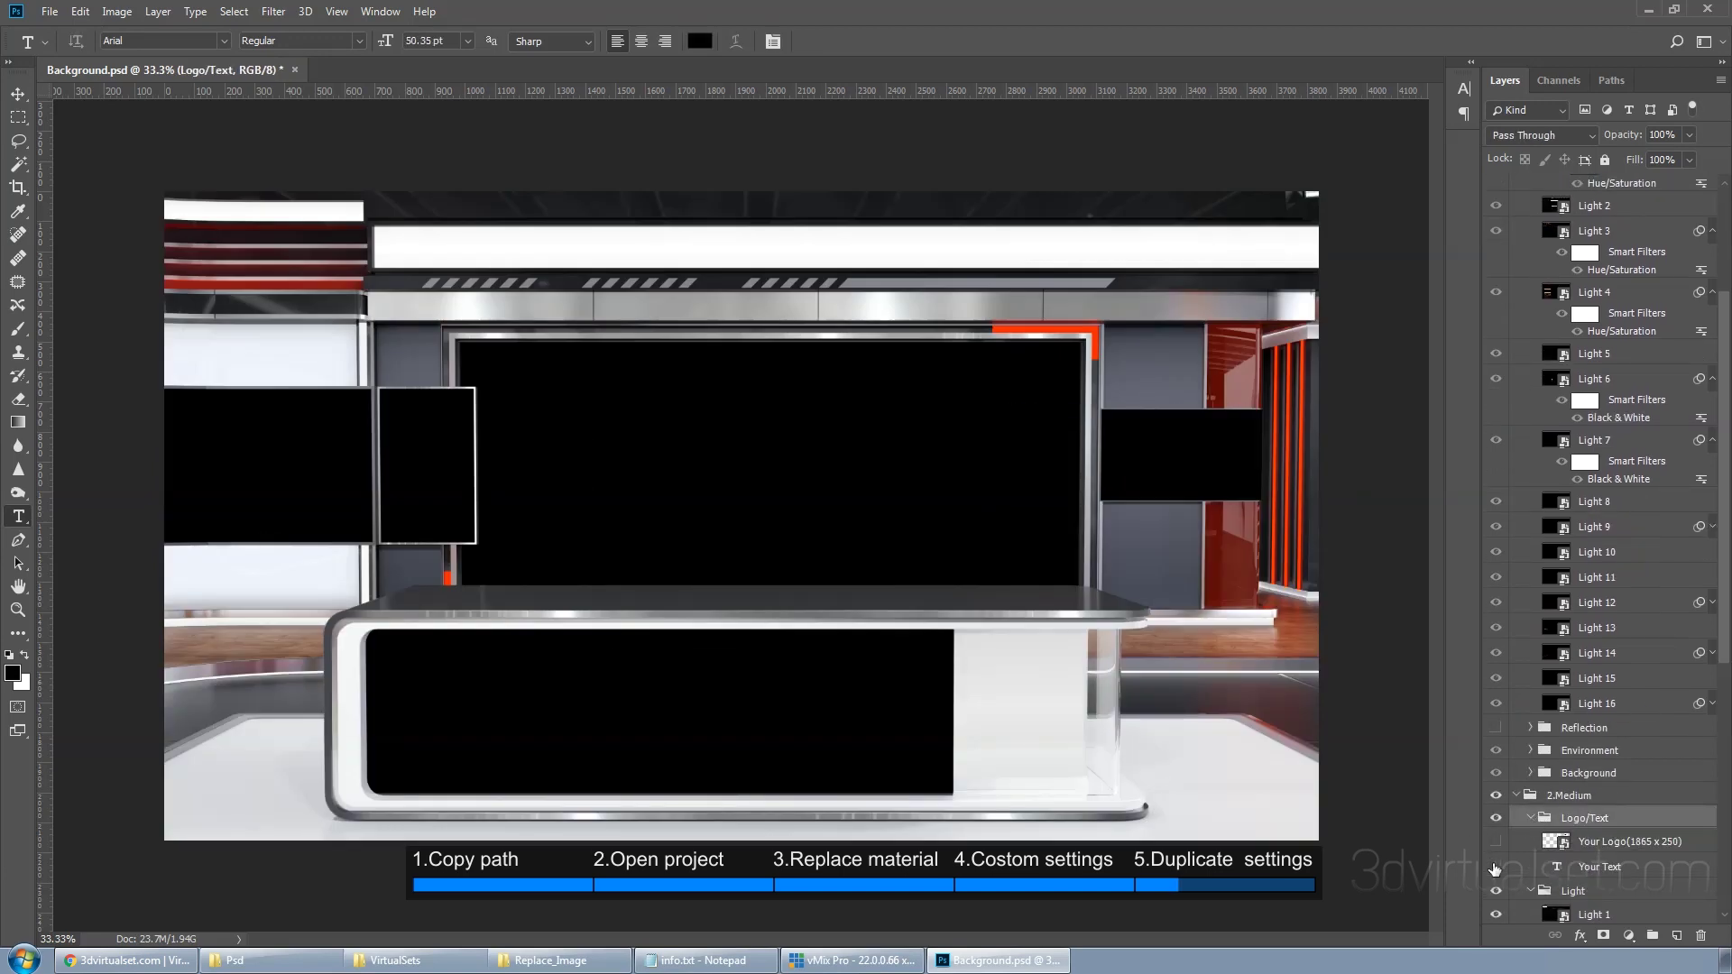
# Replace the Your Text layer's content in 2.Medium with 3DVIRTUALSET.COM and collapse its Logo/Text folder
pyautogui.click(1597, 863)
pyautogui.click(1091, 252)
pyautogui.hotkey('ctrl', 'a')
pyautogui.write('3D')
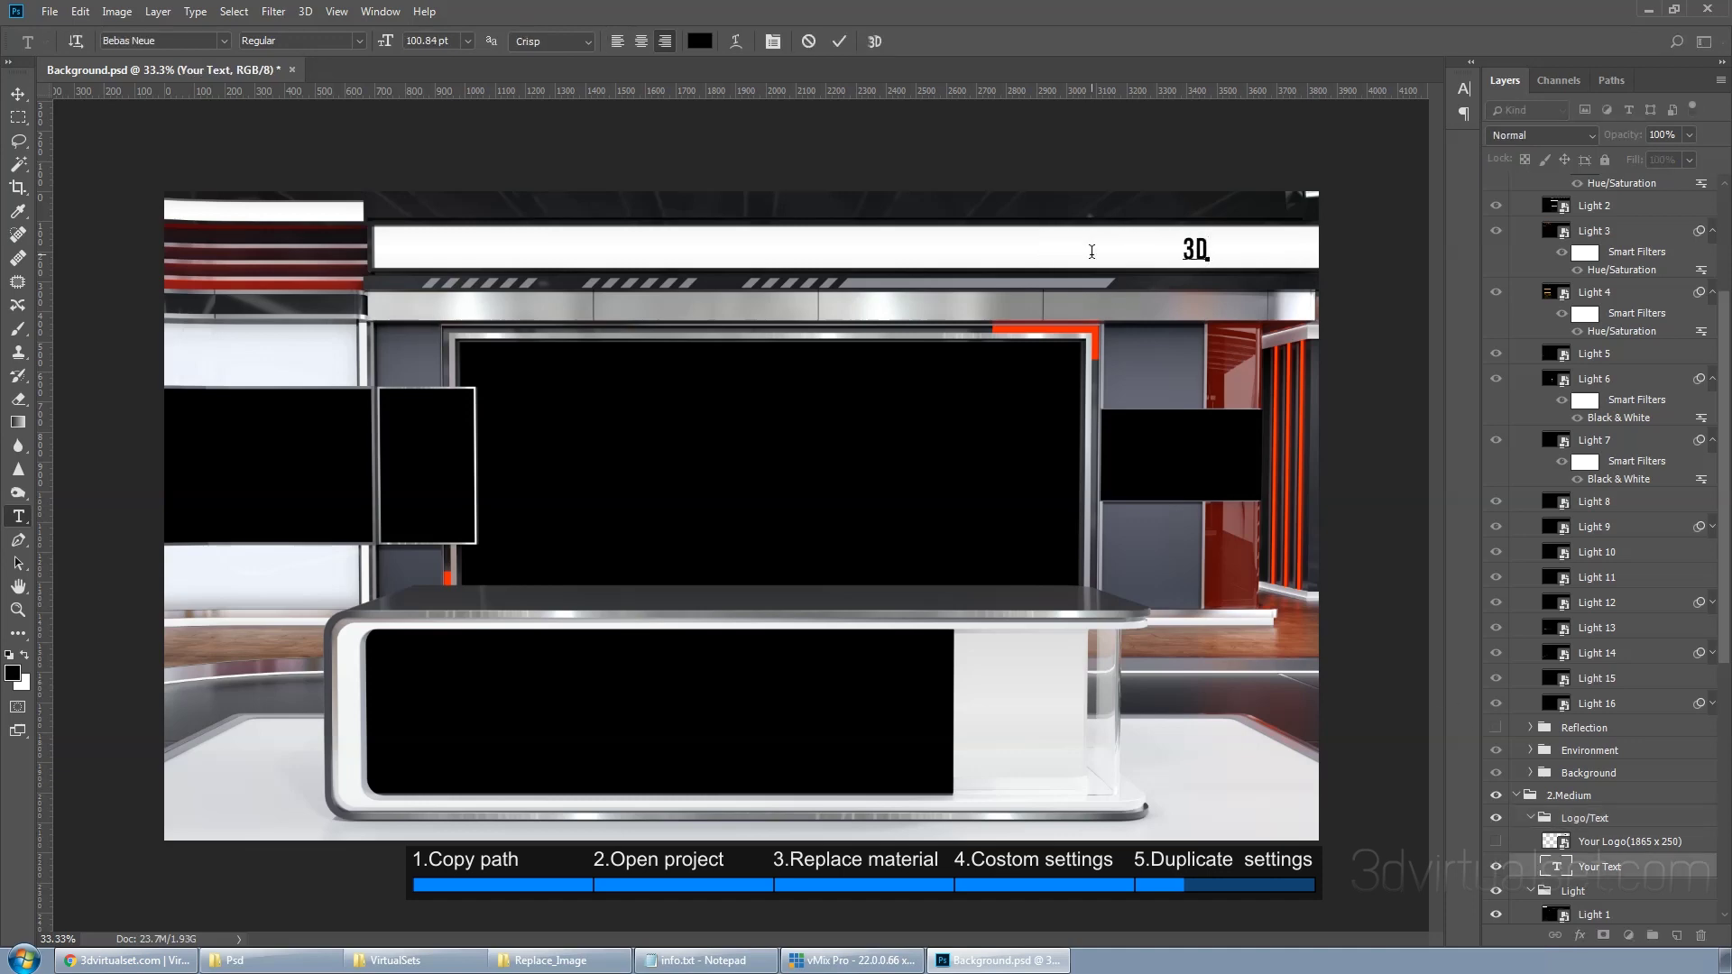
pyautogui.write('VIRTUALSET.COM')
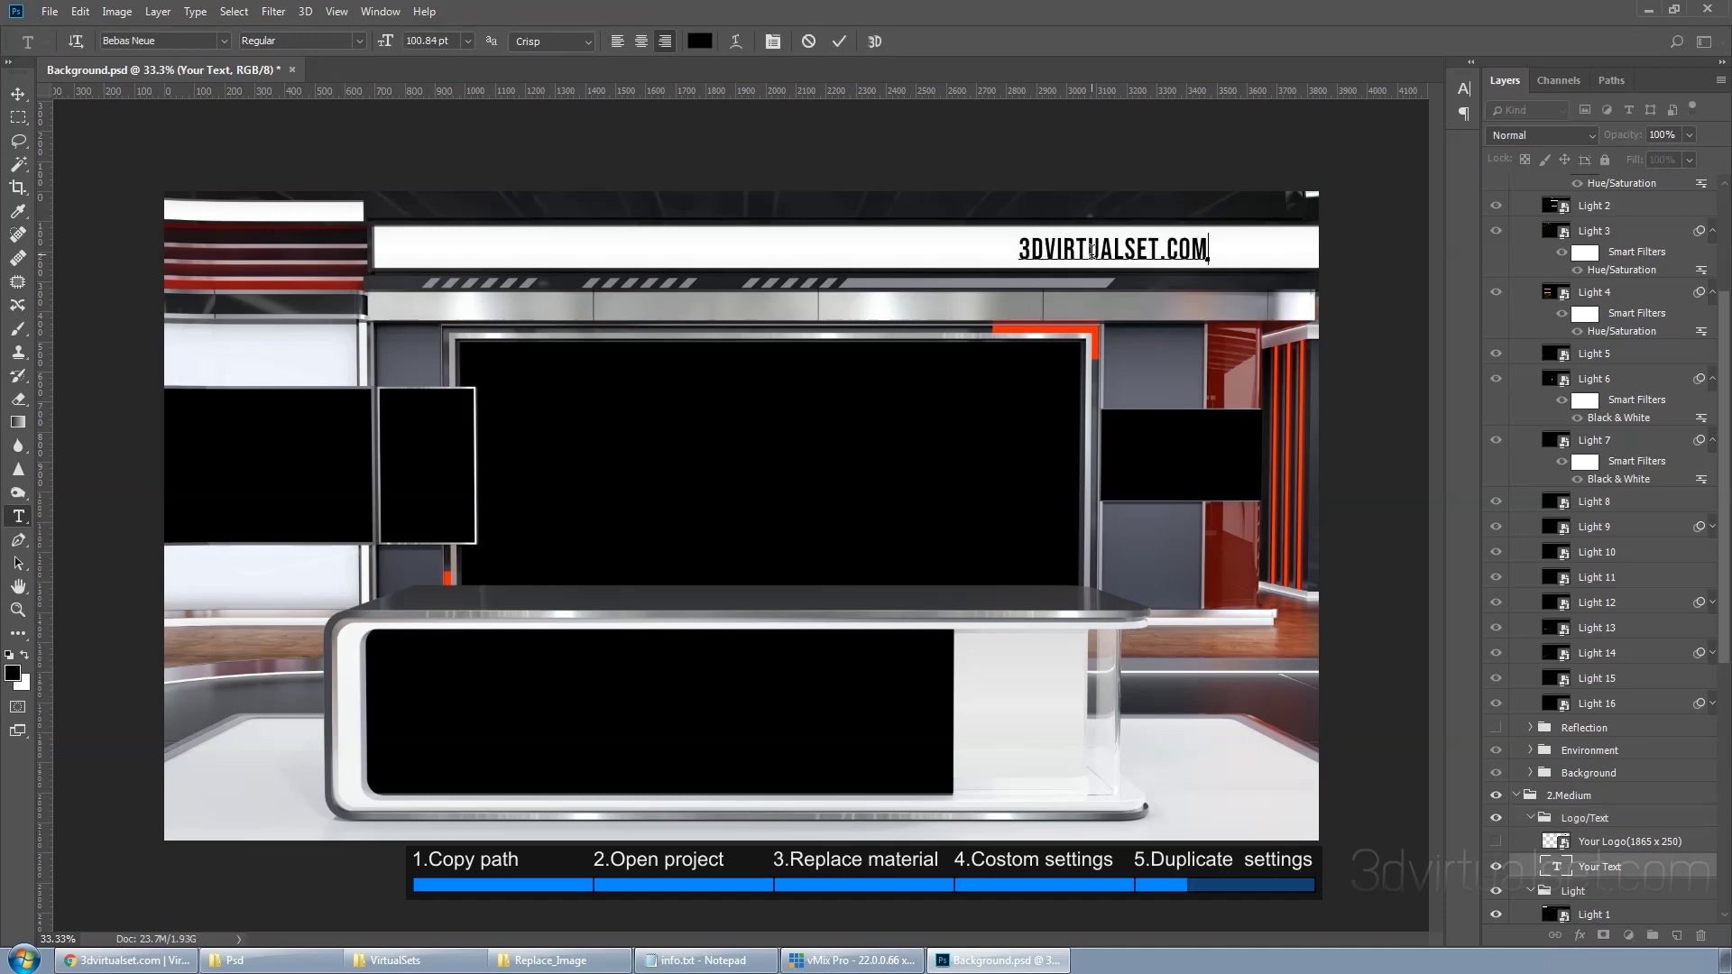
pyautogui.click(839, 42)
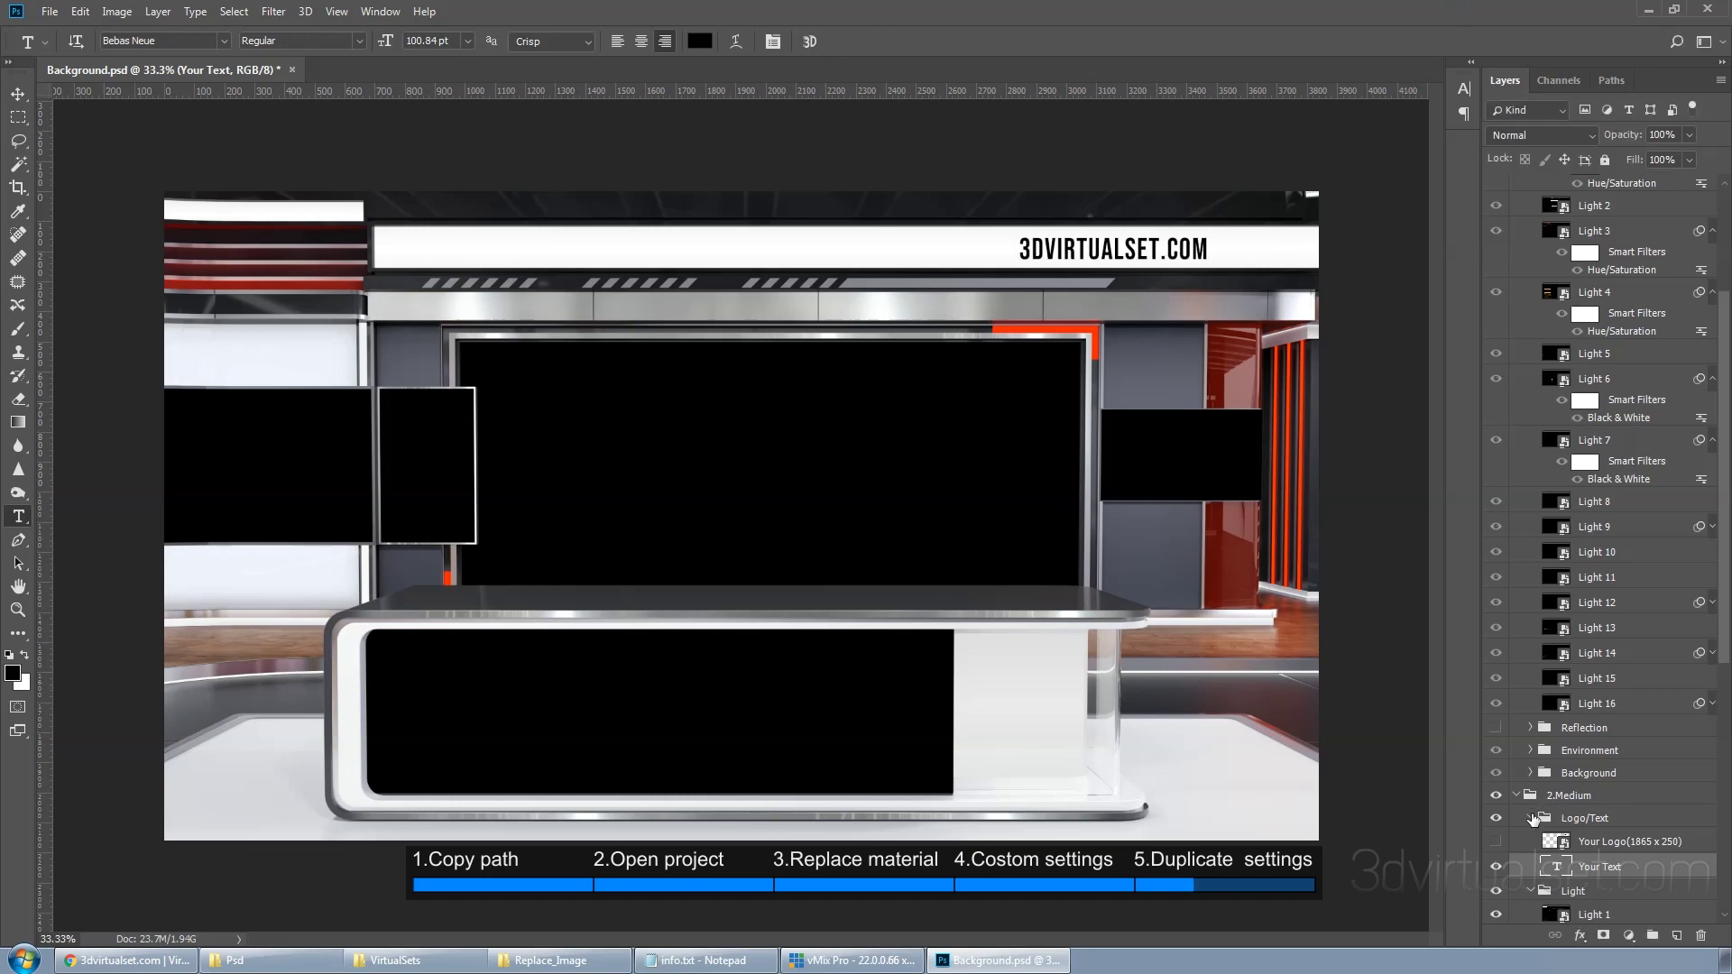
pyautogui.click(1532, 819)
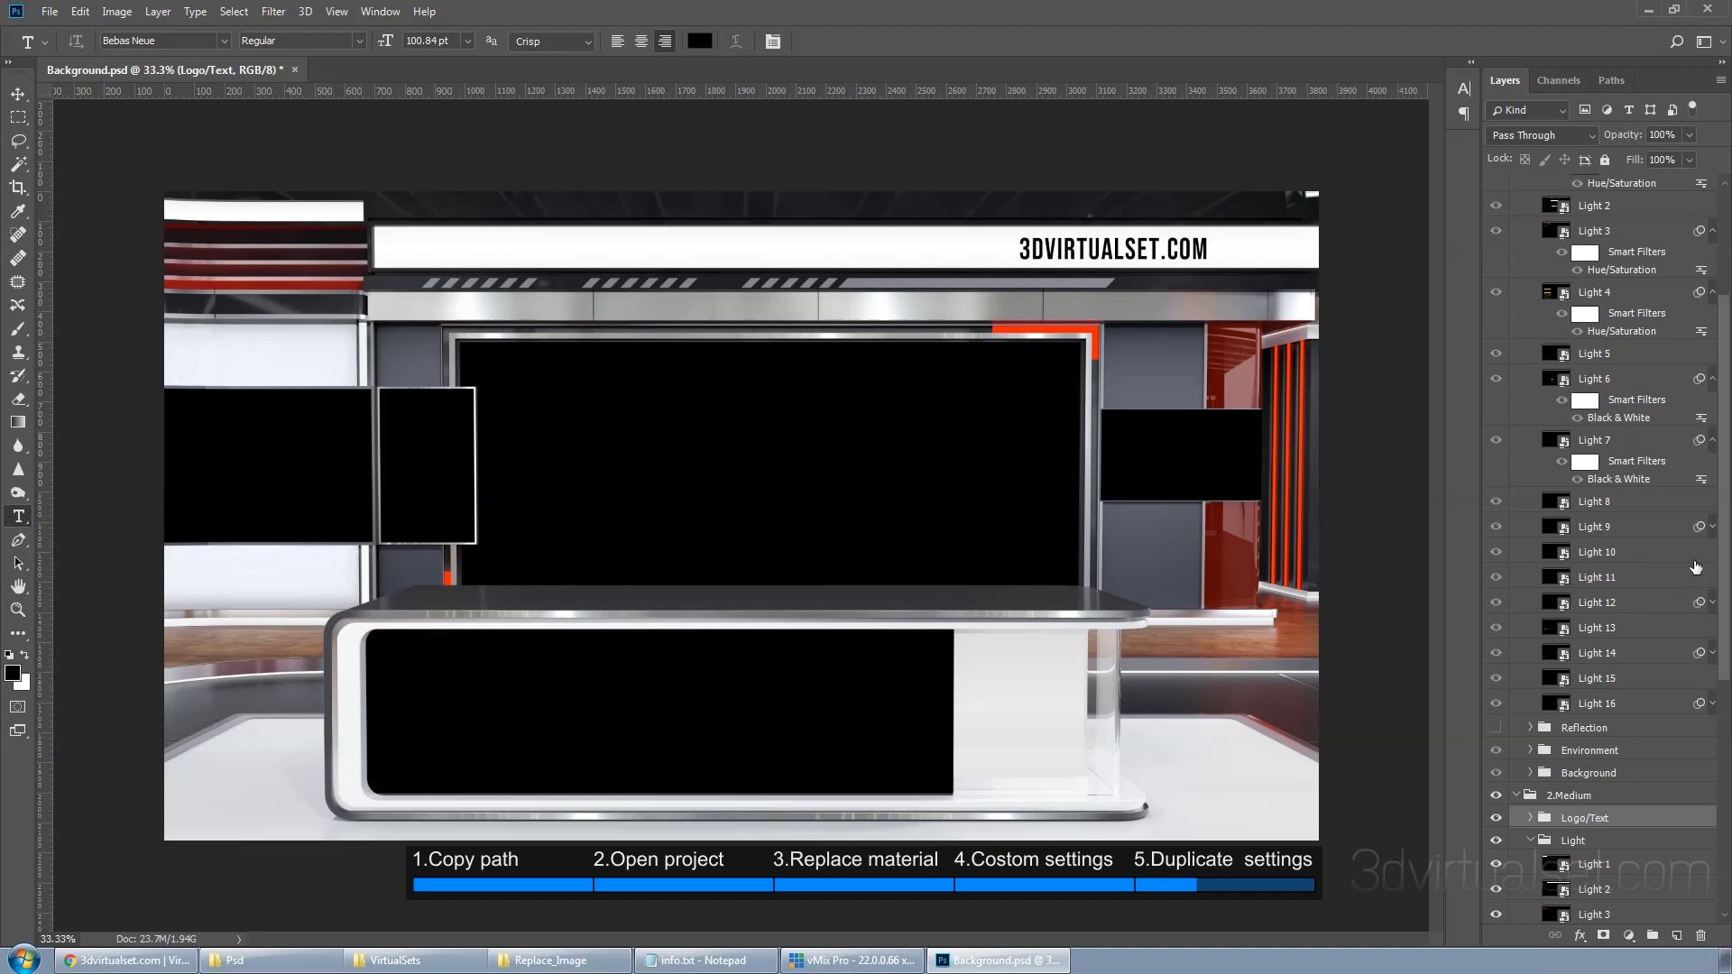
# Copy the smart filters of Light 1, Light 3 and Light 4 from 1.Wide to the same-named layers in 2.Medium
pyautogui.scroll(2, 1695, 571)
pyautogui.press('alt')
pyautogui.moveTo(1635, 275); pyautogui.dragTo(1617, 918)
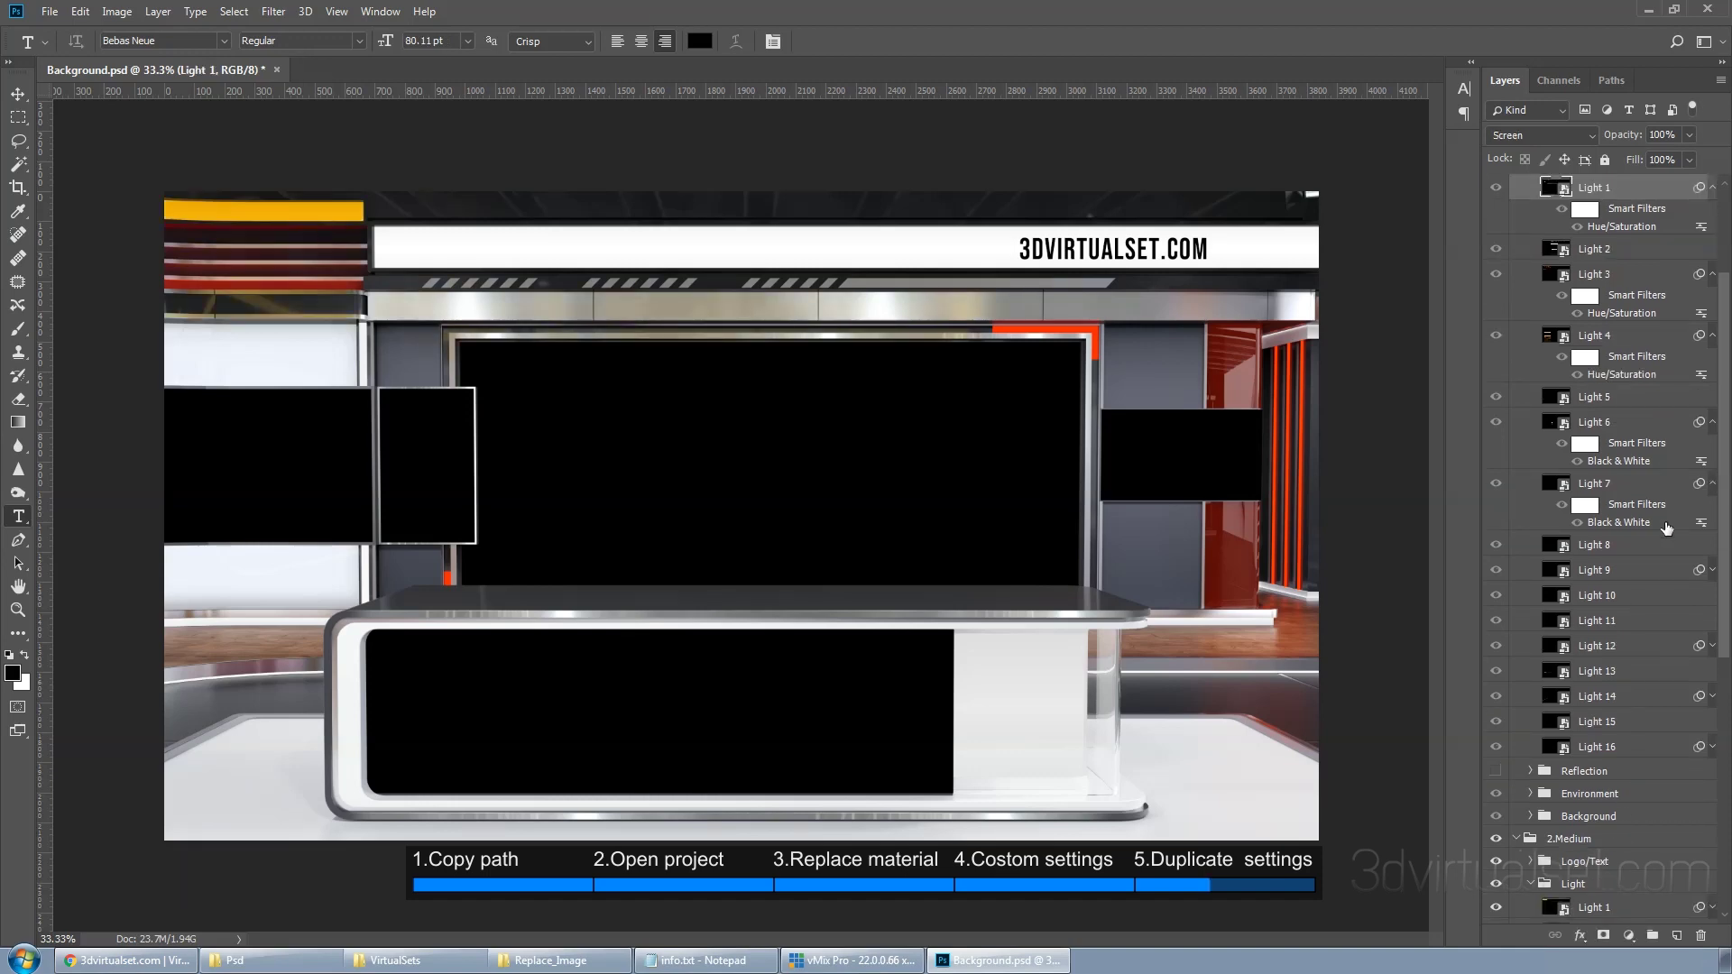
pyautogui.scroll(-1, 1669, 313)
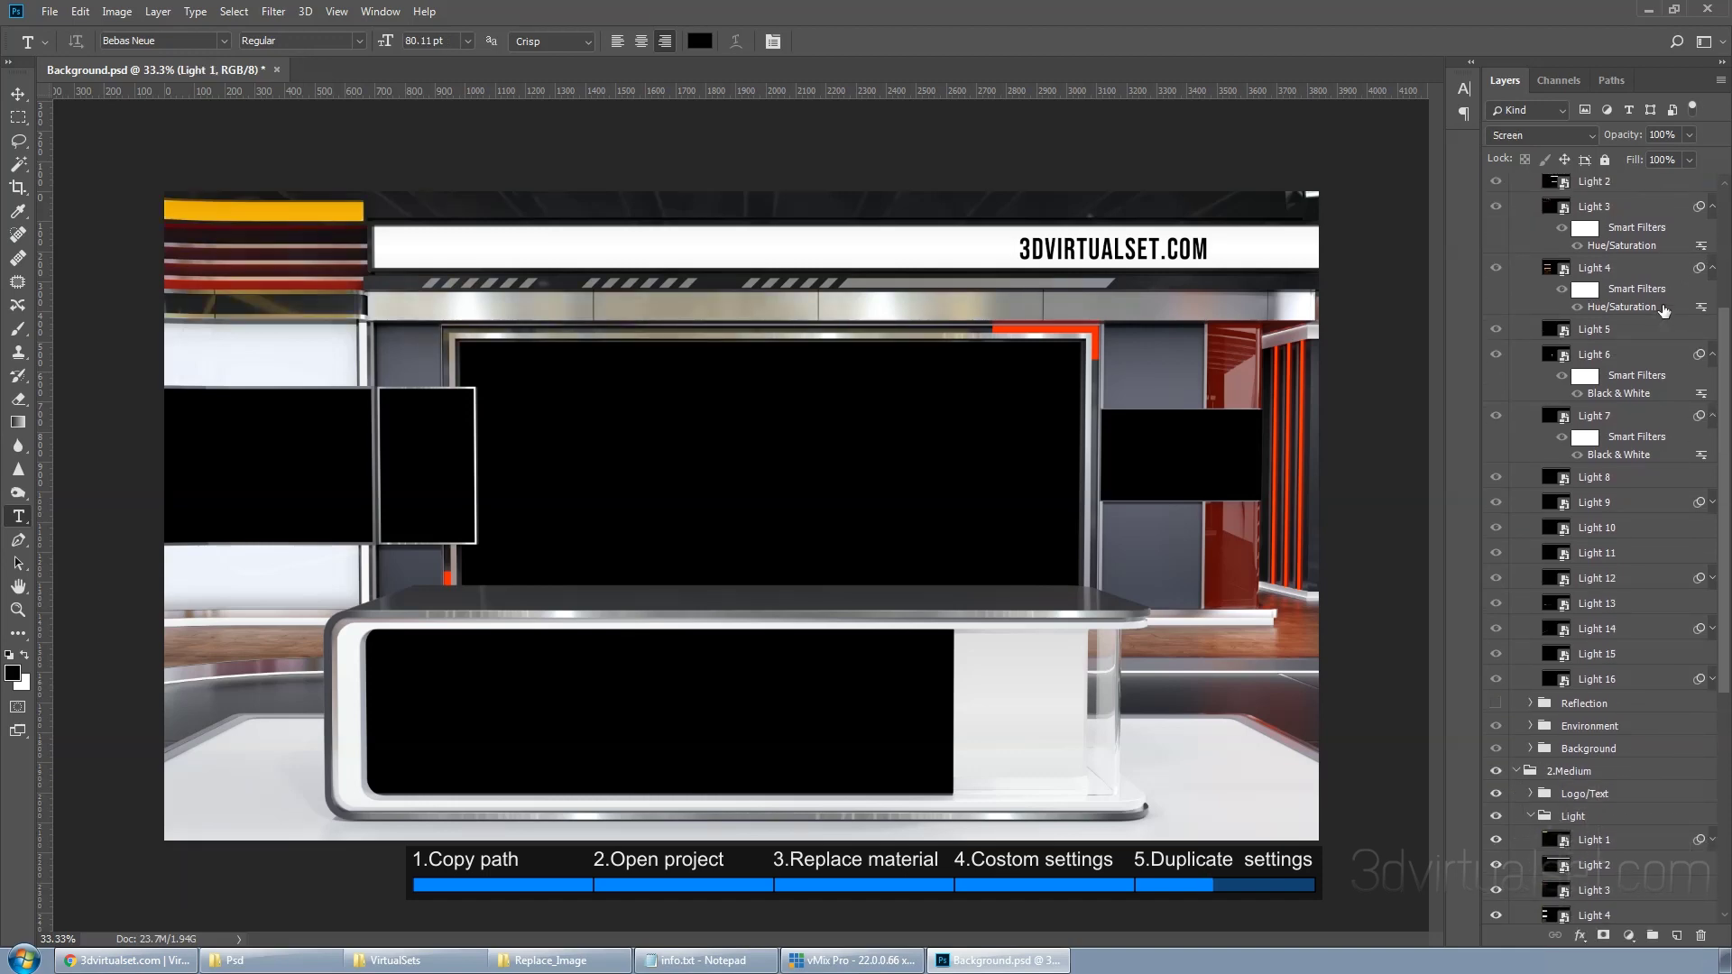
pyautogui.moveTo(1647, 248); pyautogui.dragTo(1609, 891)
pyautogui.scroll(-2, 1653, 873)
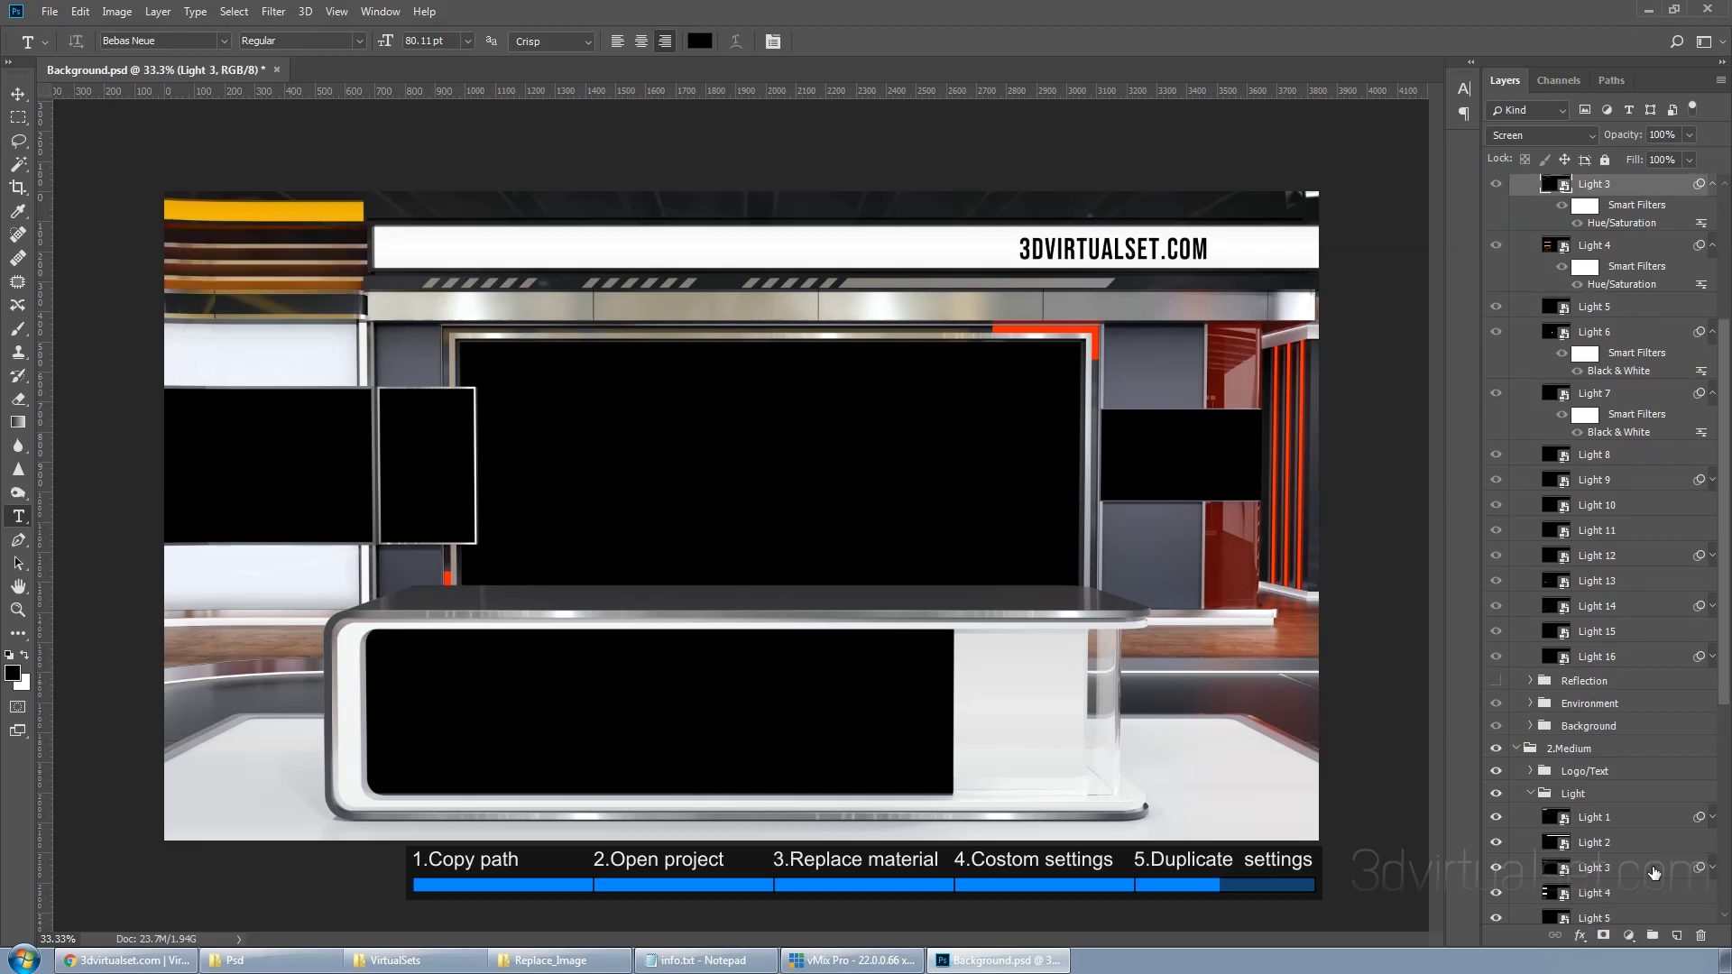
pyautogui.moveTo(1637, 262); pyautogui.dragTo(1621, 870)
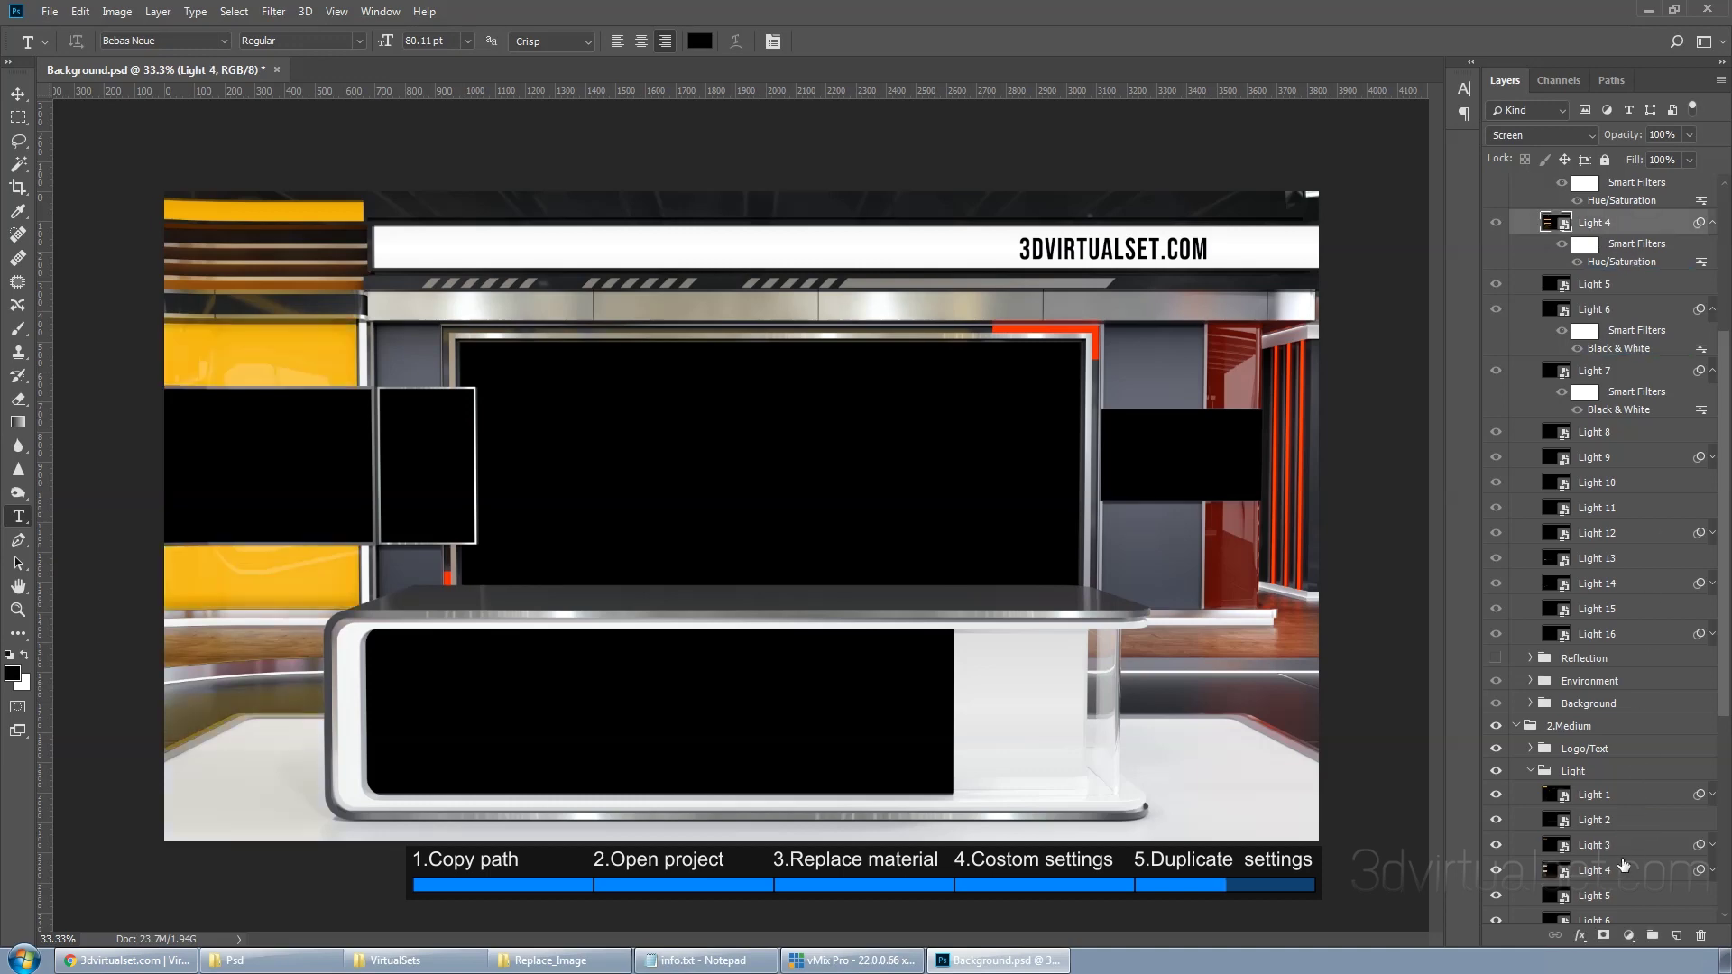
# Copy the Black & White smart filters of Light 6 and Light 7 from 1.Wide to the matching 2.Medium layers
pyautogui.scroll(-1, 1627, 852)
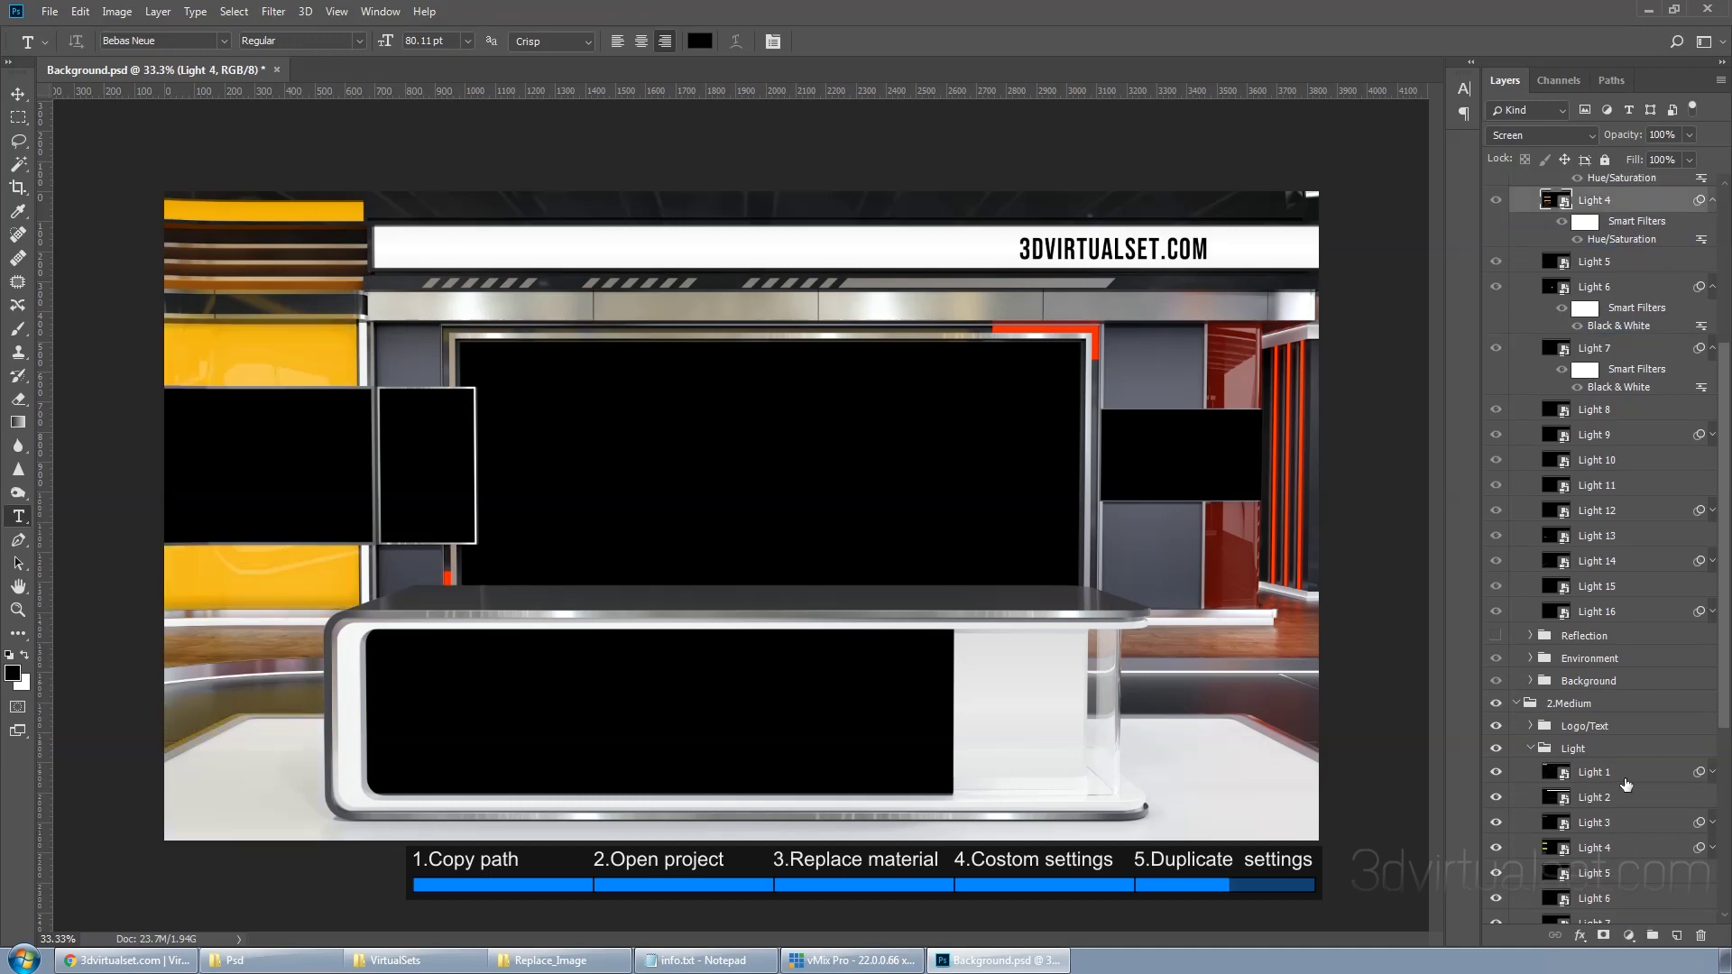
pyautogui.moveTo(1647, 325); pyautogui.dragTo(1621, 899)
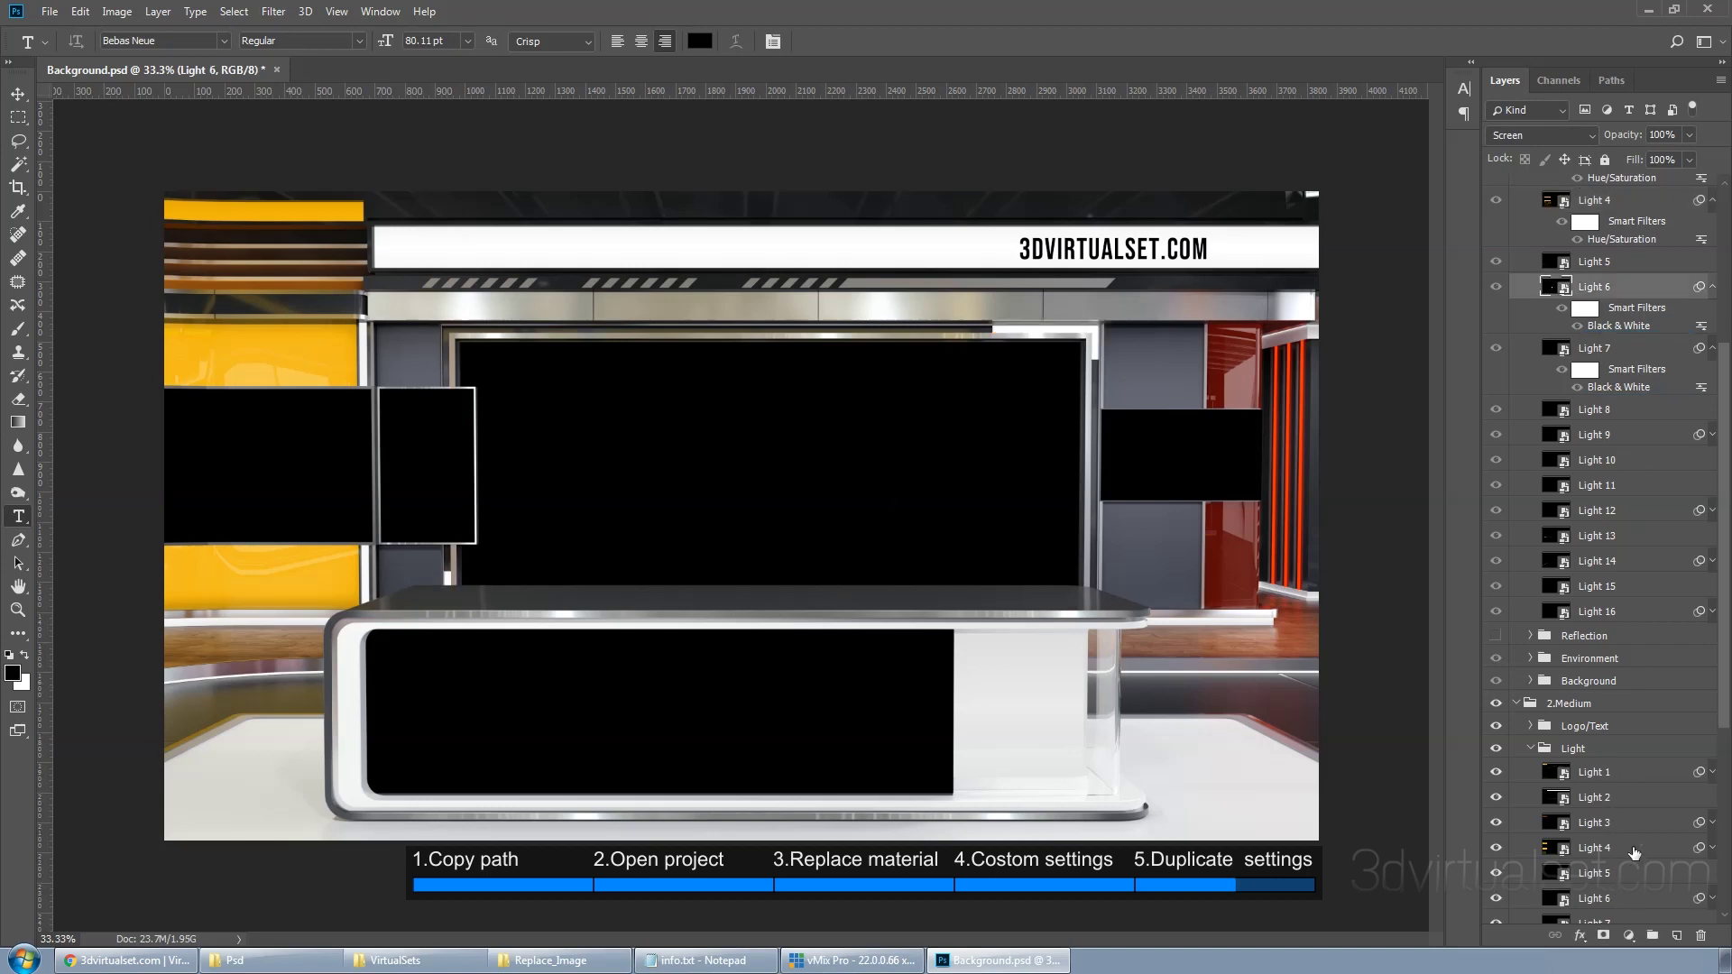
pyautogui.scroll(-2, 1640, 827)
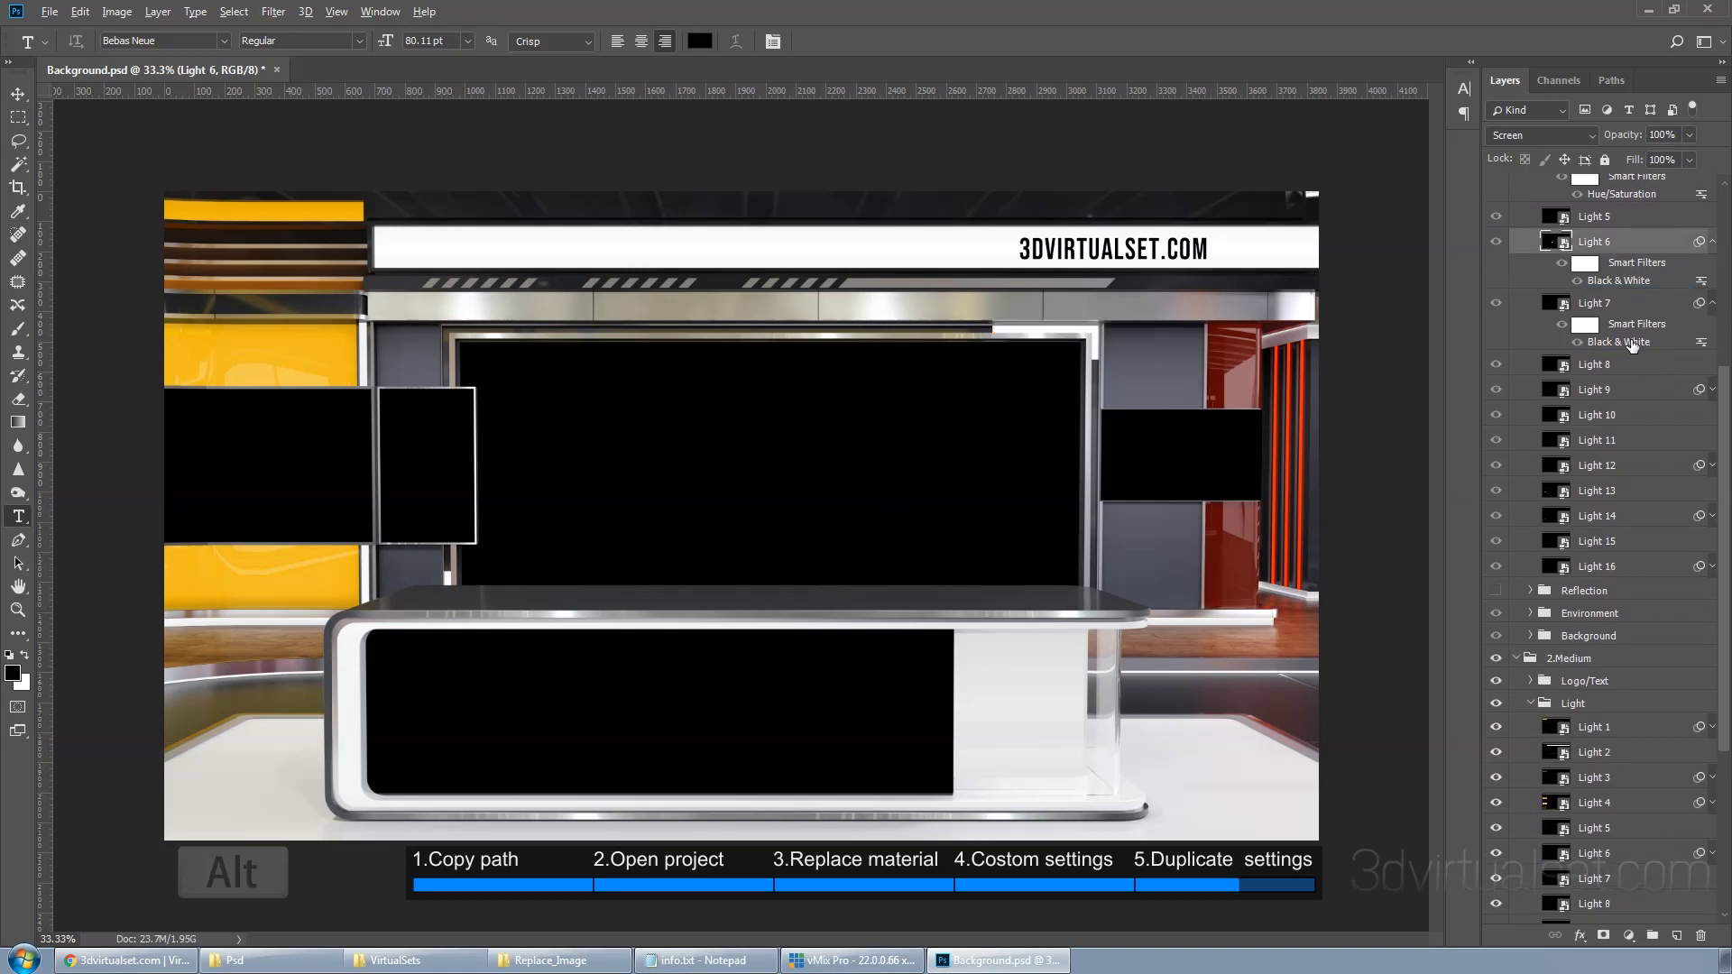
pyautogui.moveTo(1637, 343); pyautogui.dragTo(1619, 879)
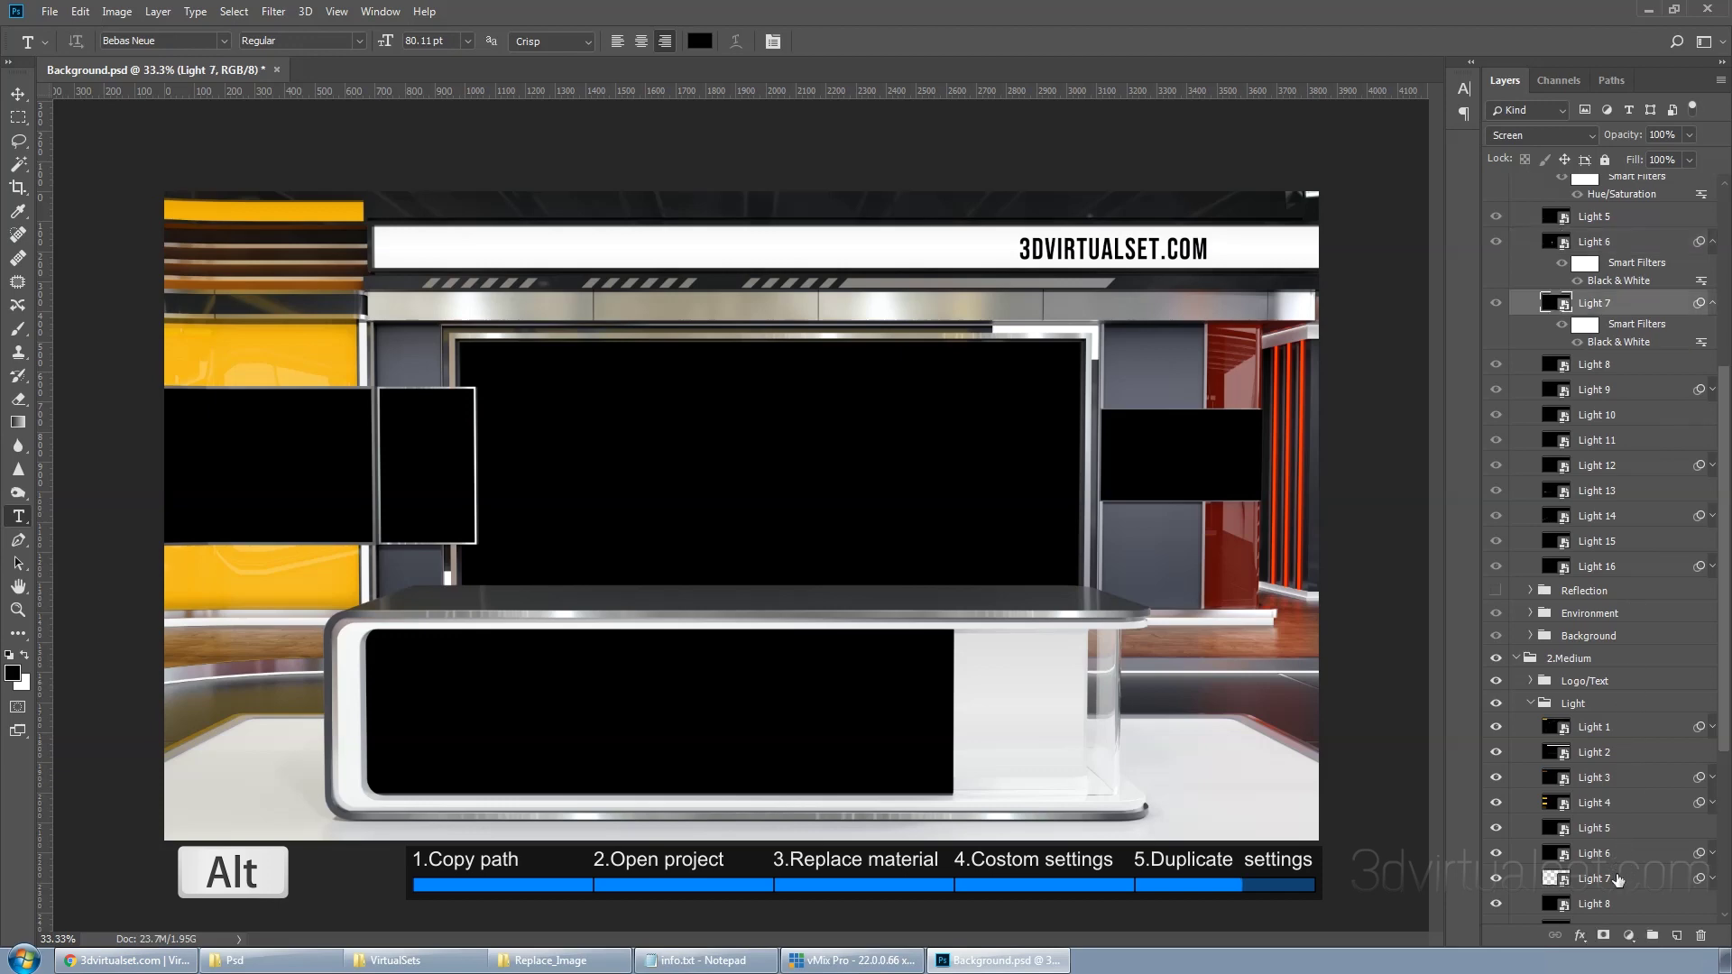
pyautogui.scroll(-1, 1619, 870)
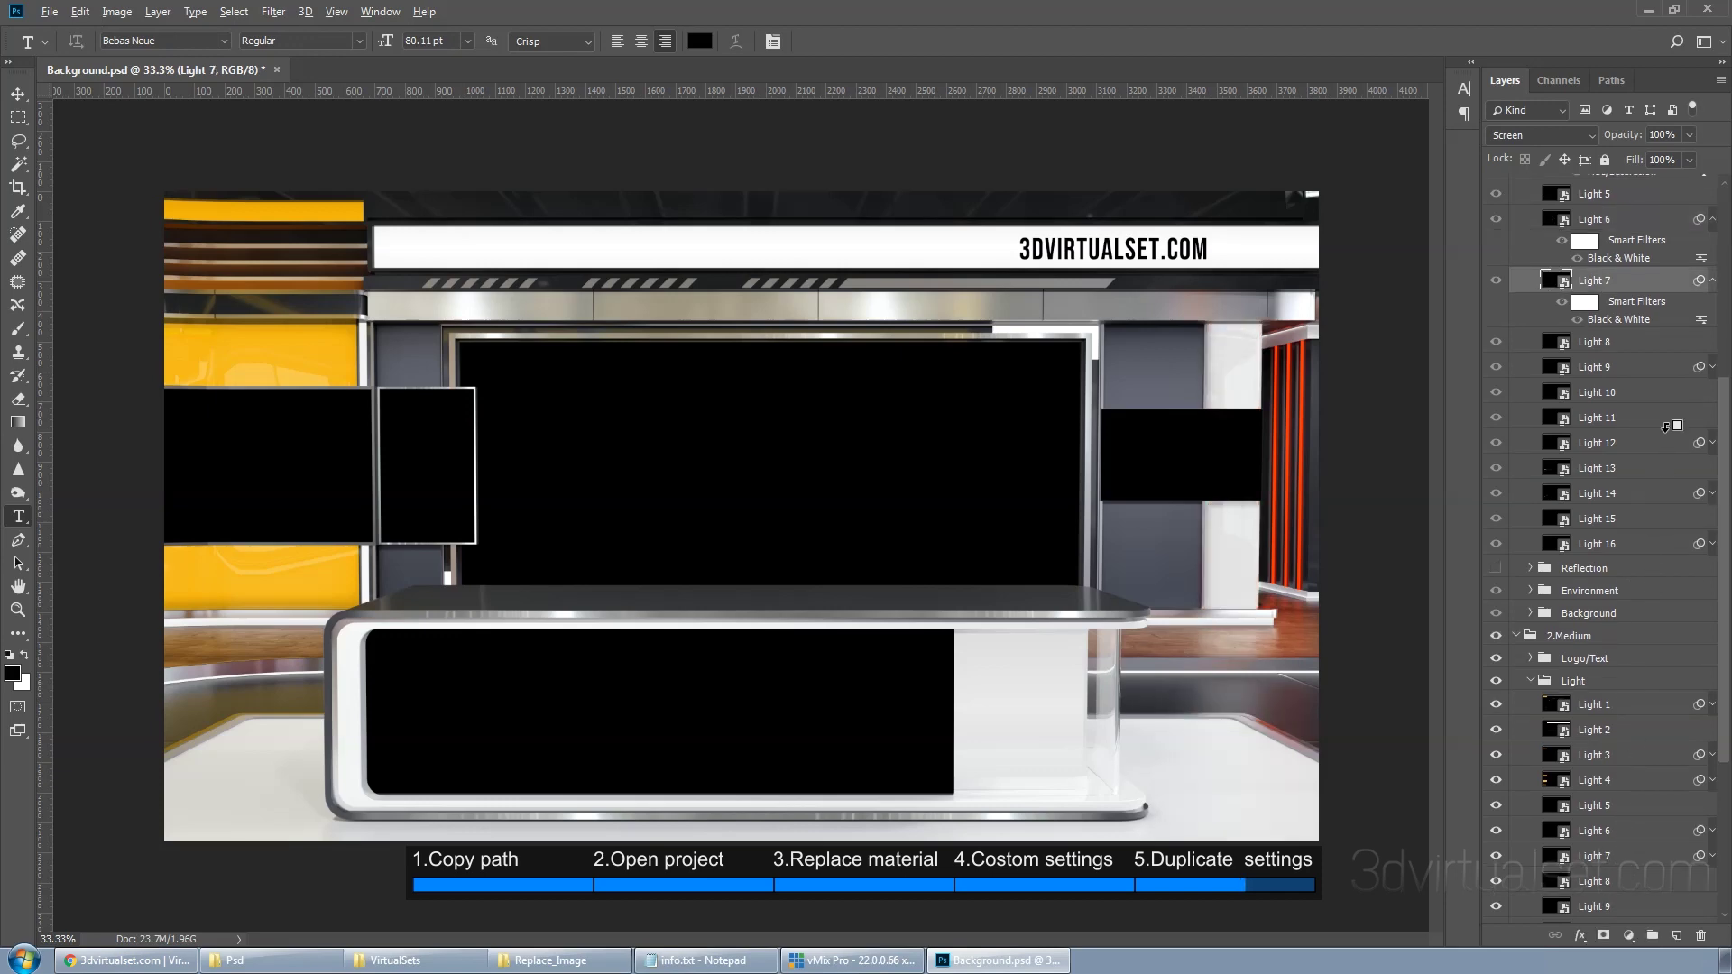
# Expand Light 9's smart filters in 1.Wide and copy them to the Light 9 layer of 2.Medium
pyautogui.click(1647, 372)
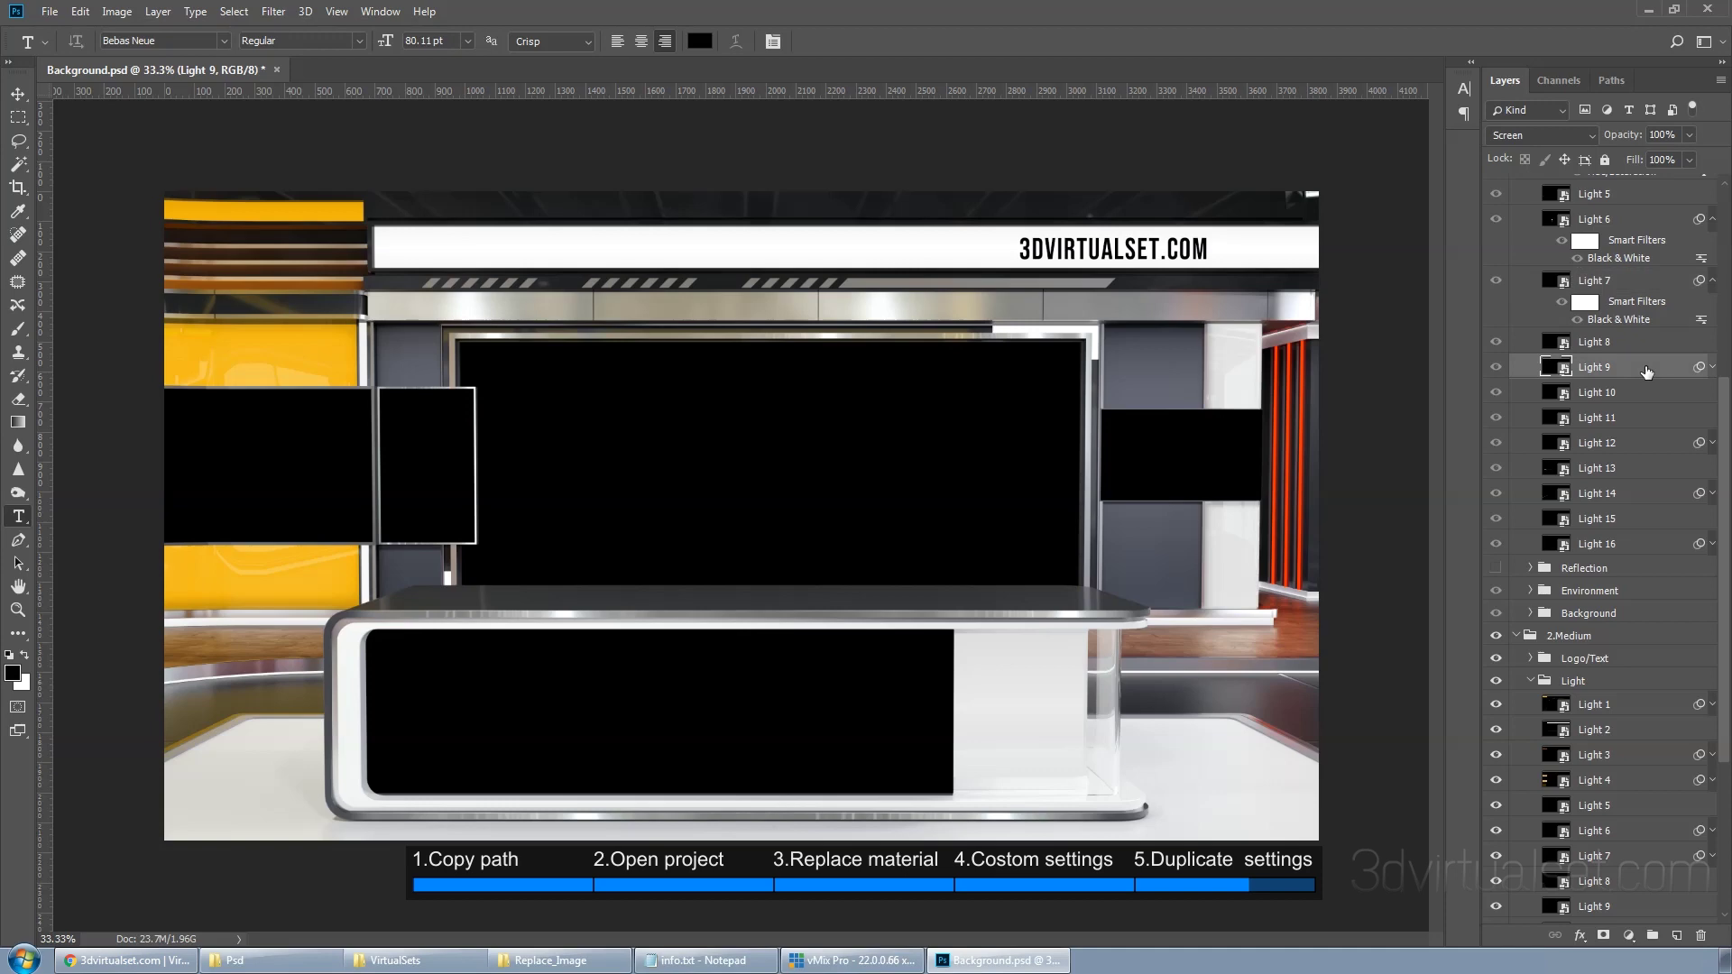
pyautogui.click(1712, 367)
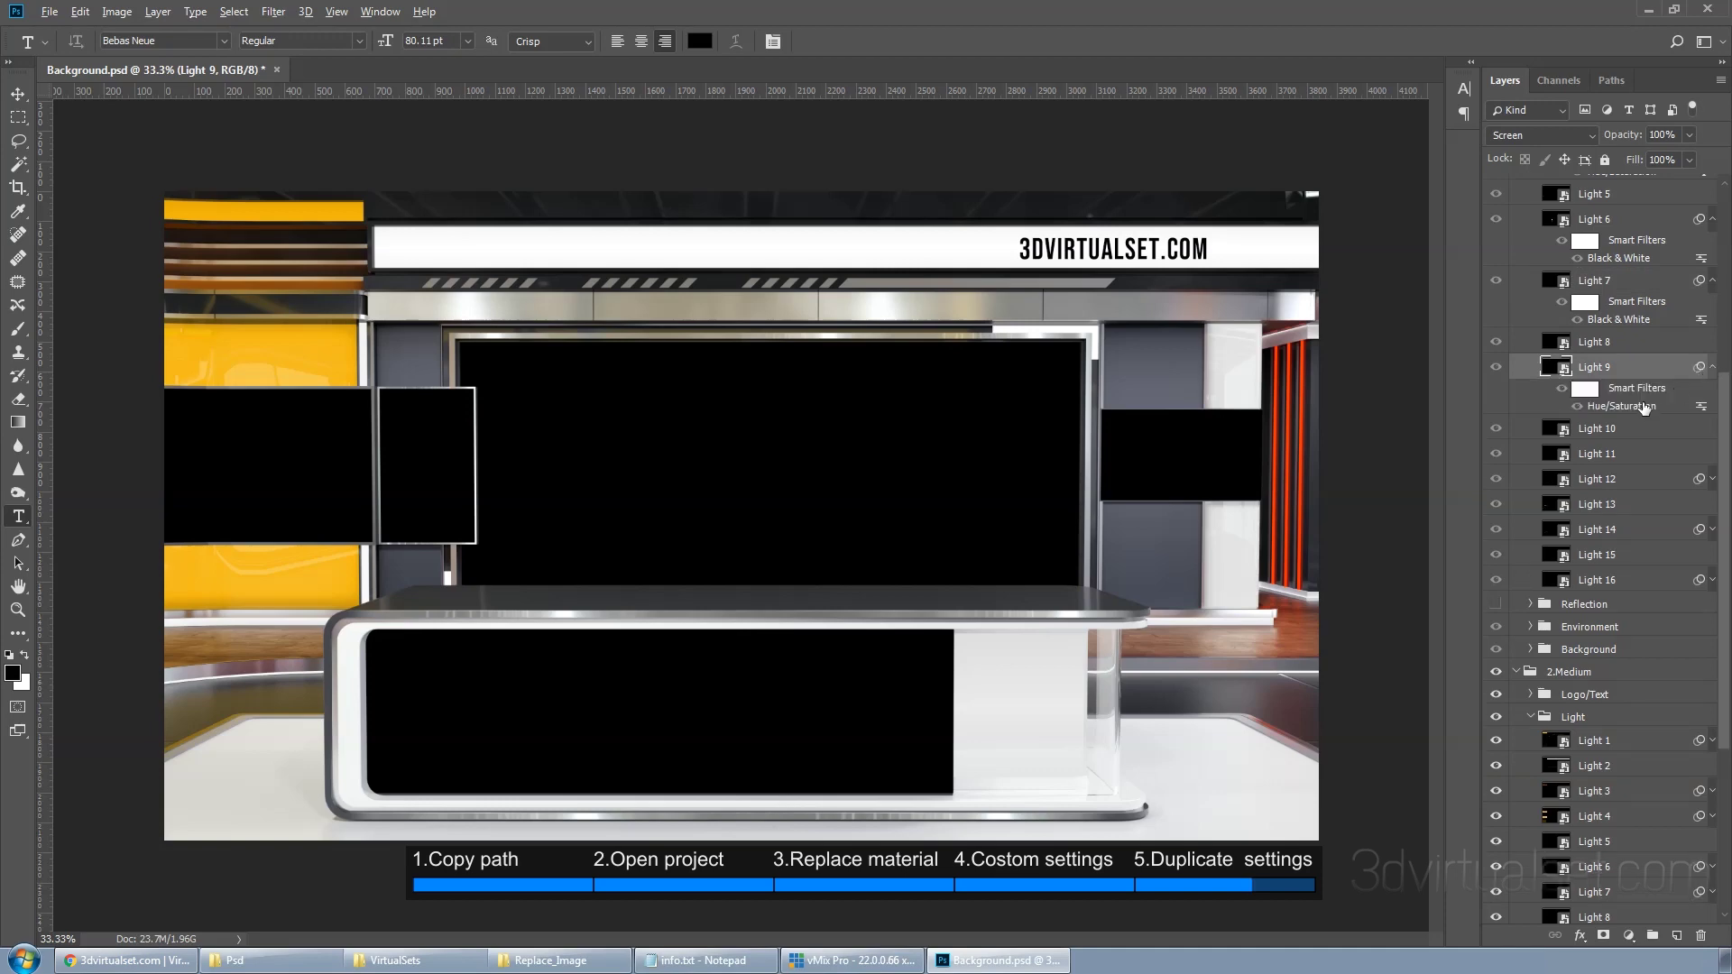
pyautogui.scroll(-2, 1644, 406)
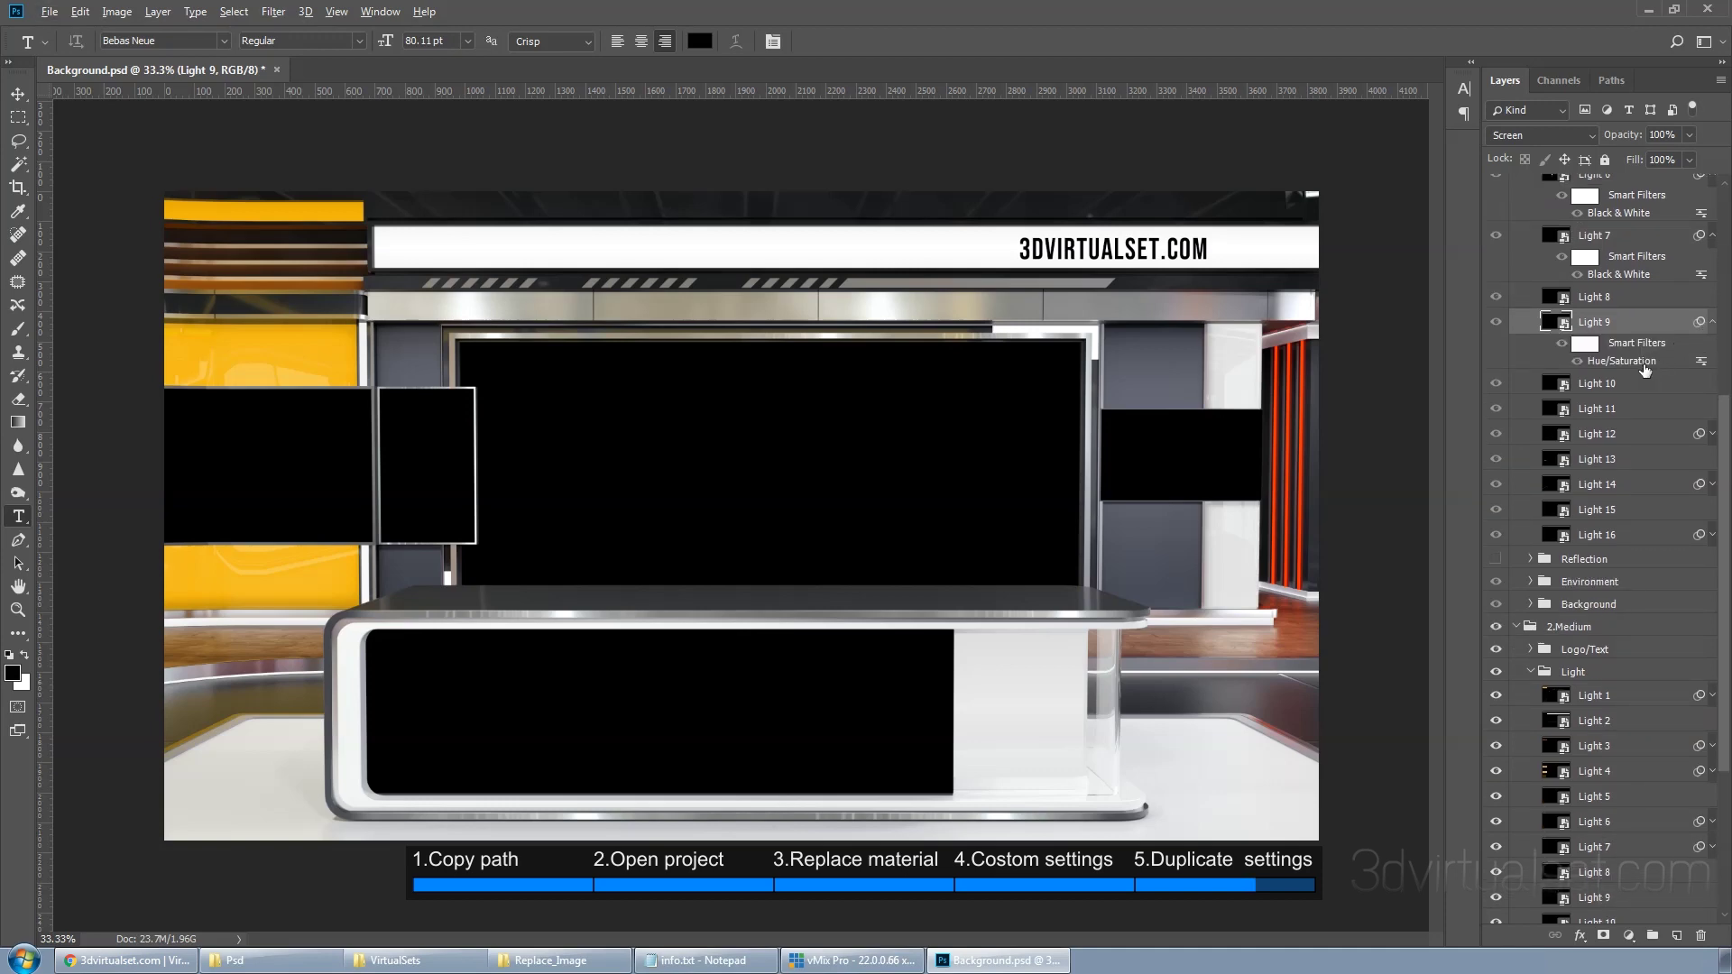
pyautogui.press('alt')
pyautogui.moveTo(1612, 905); pyautogui.dragTo(1611, 901)
# Collapse the 1.Wide group and select the 2.Medium group
pyautogui.scroll(8, 1652, 850)
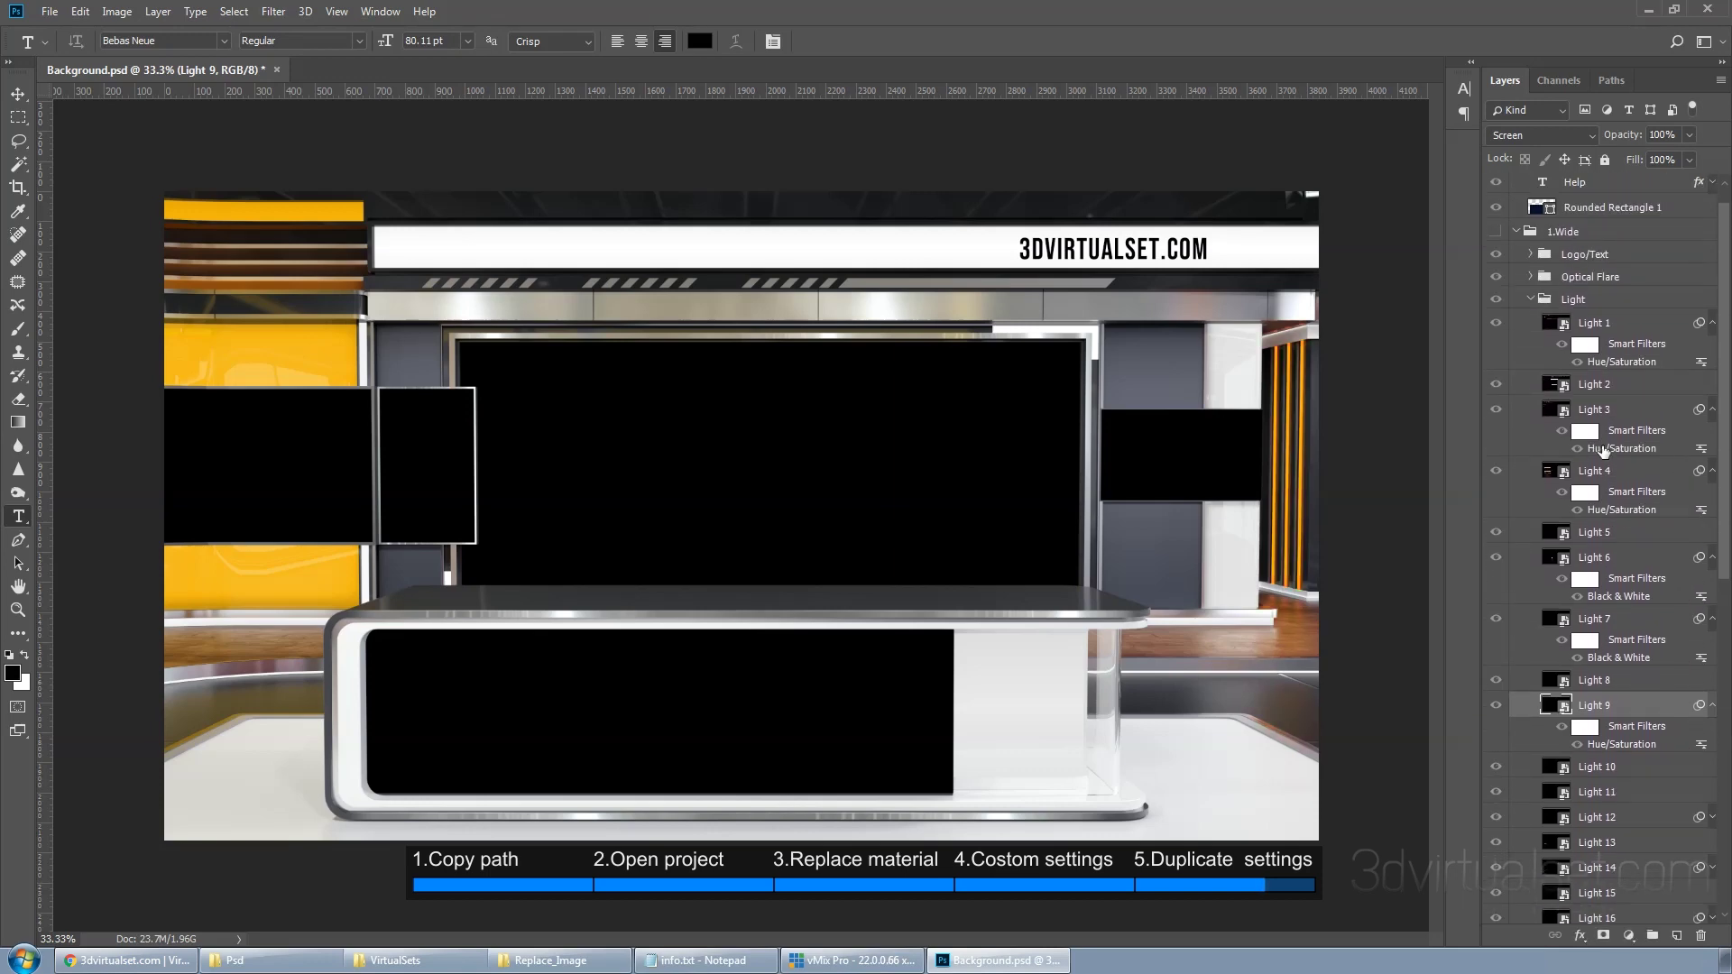
pyautogui.click(1517, 232)
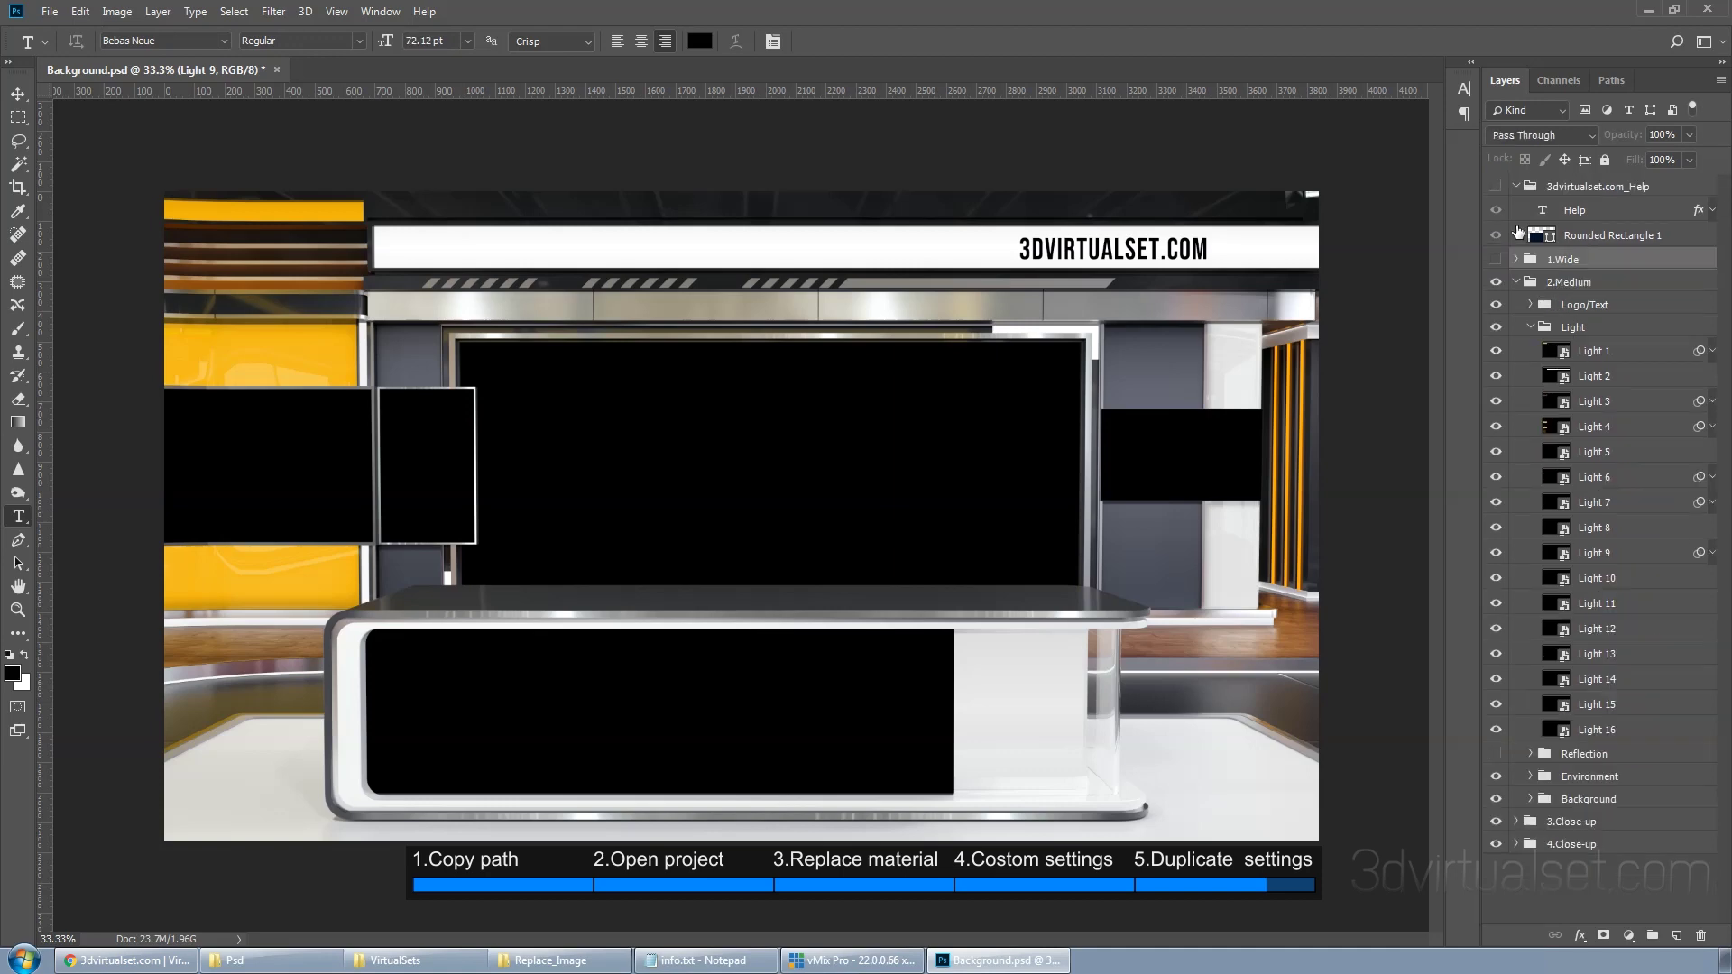
pyautogui.click(1571, 288)
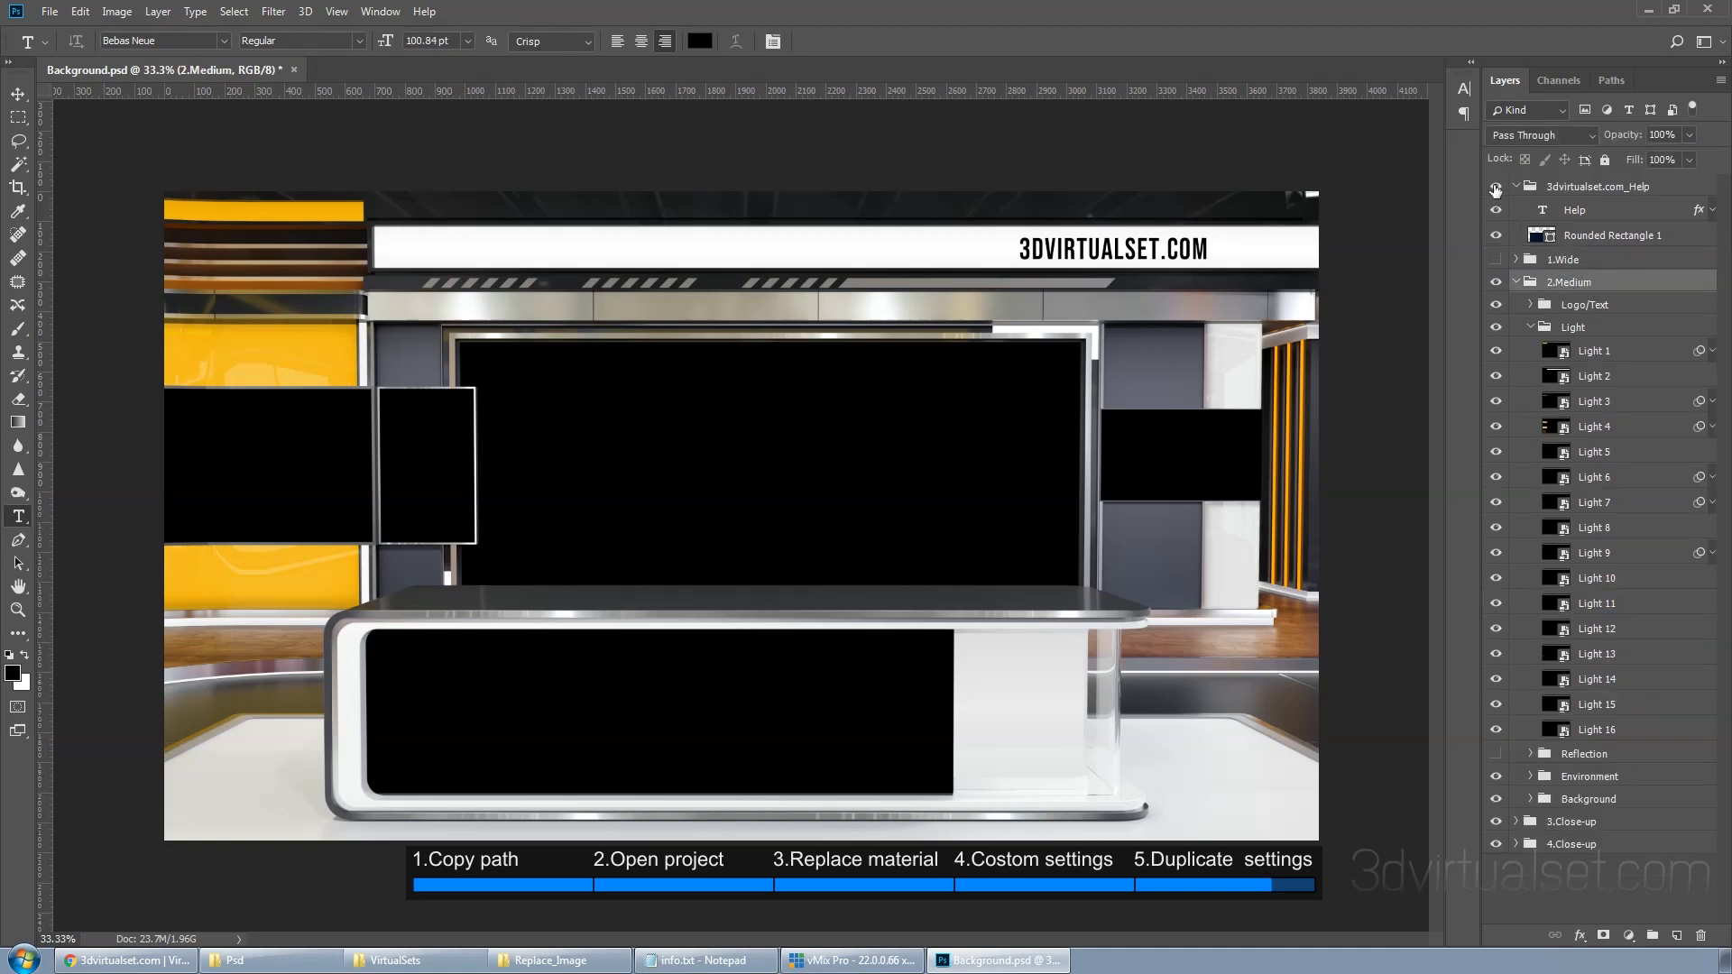
# Show the 3dvirtualset.com_Help group, copy the 2.Medium save path from its Help text, and hide the group again
pyautogui.click(1495, 187)
pyautogui.click(1035, 801)
pyautogui.moveTo(1035, 801); pyautogui.dragTo(620, 800)
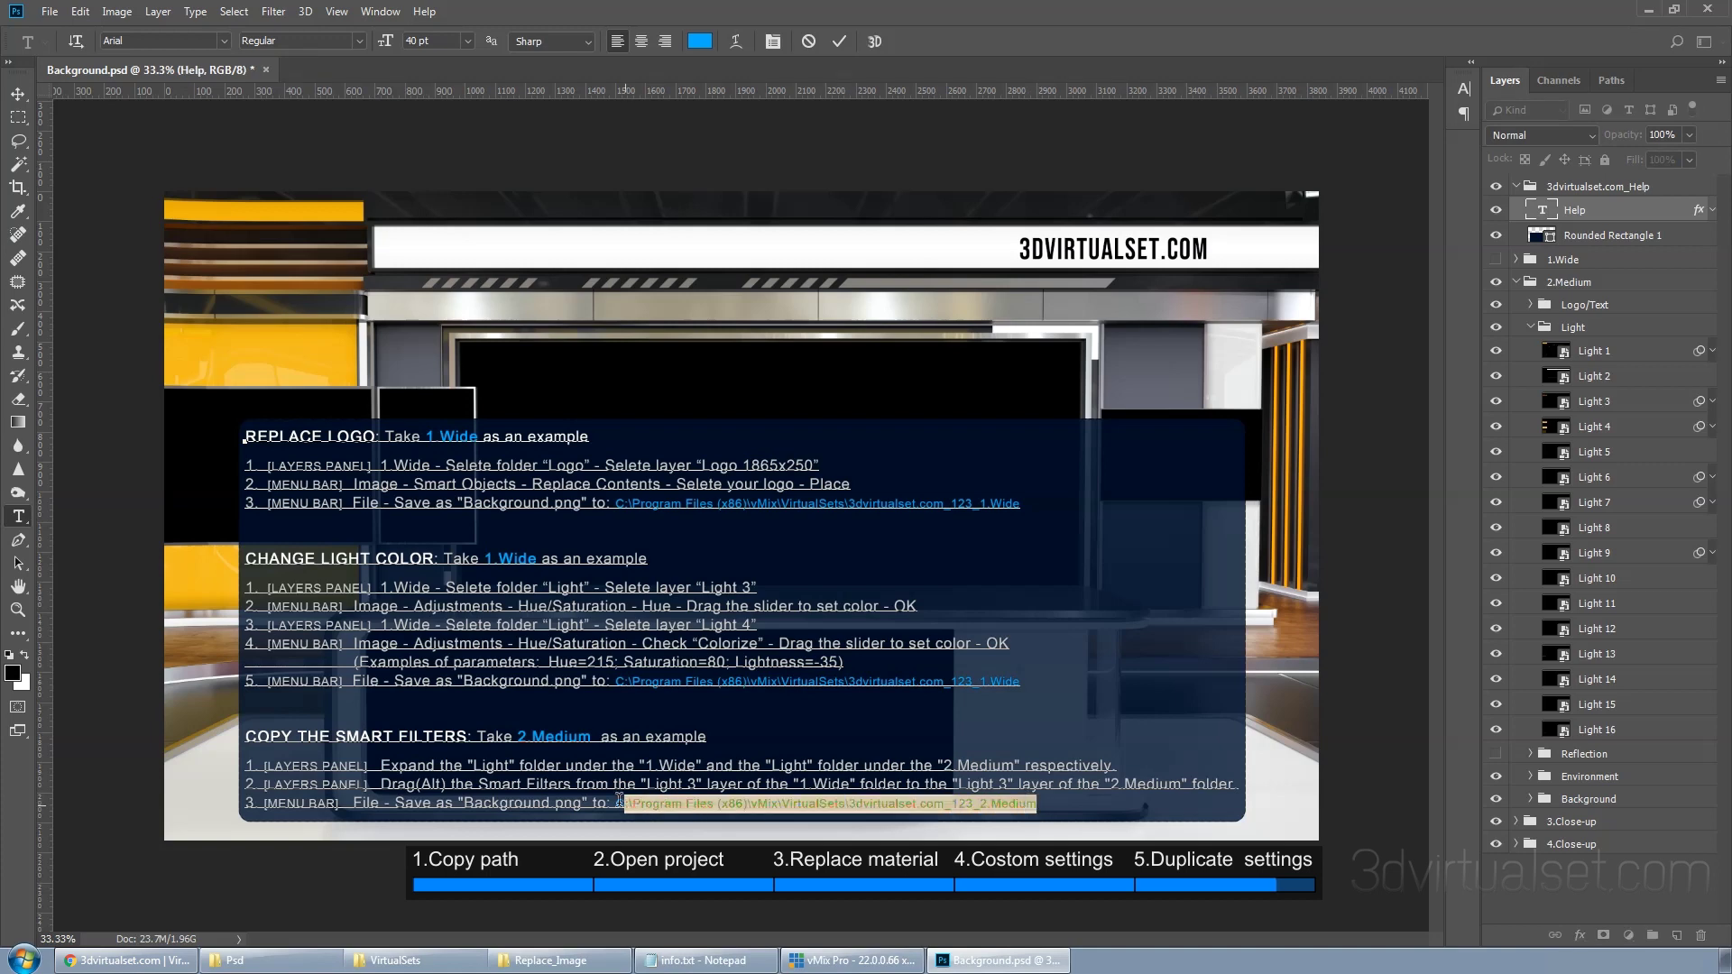
pyautogui.rightClick(893, 808)
pyautogui.click(954, 498)
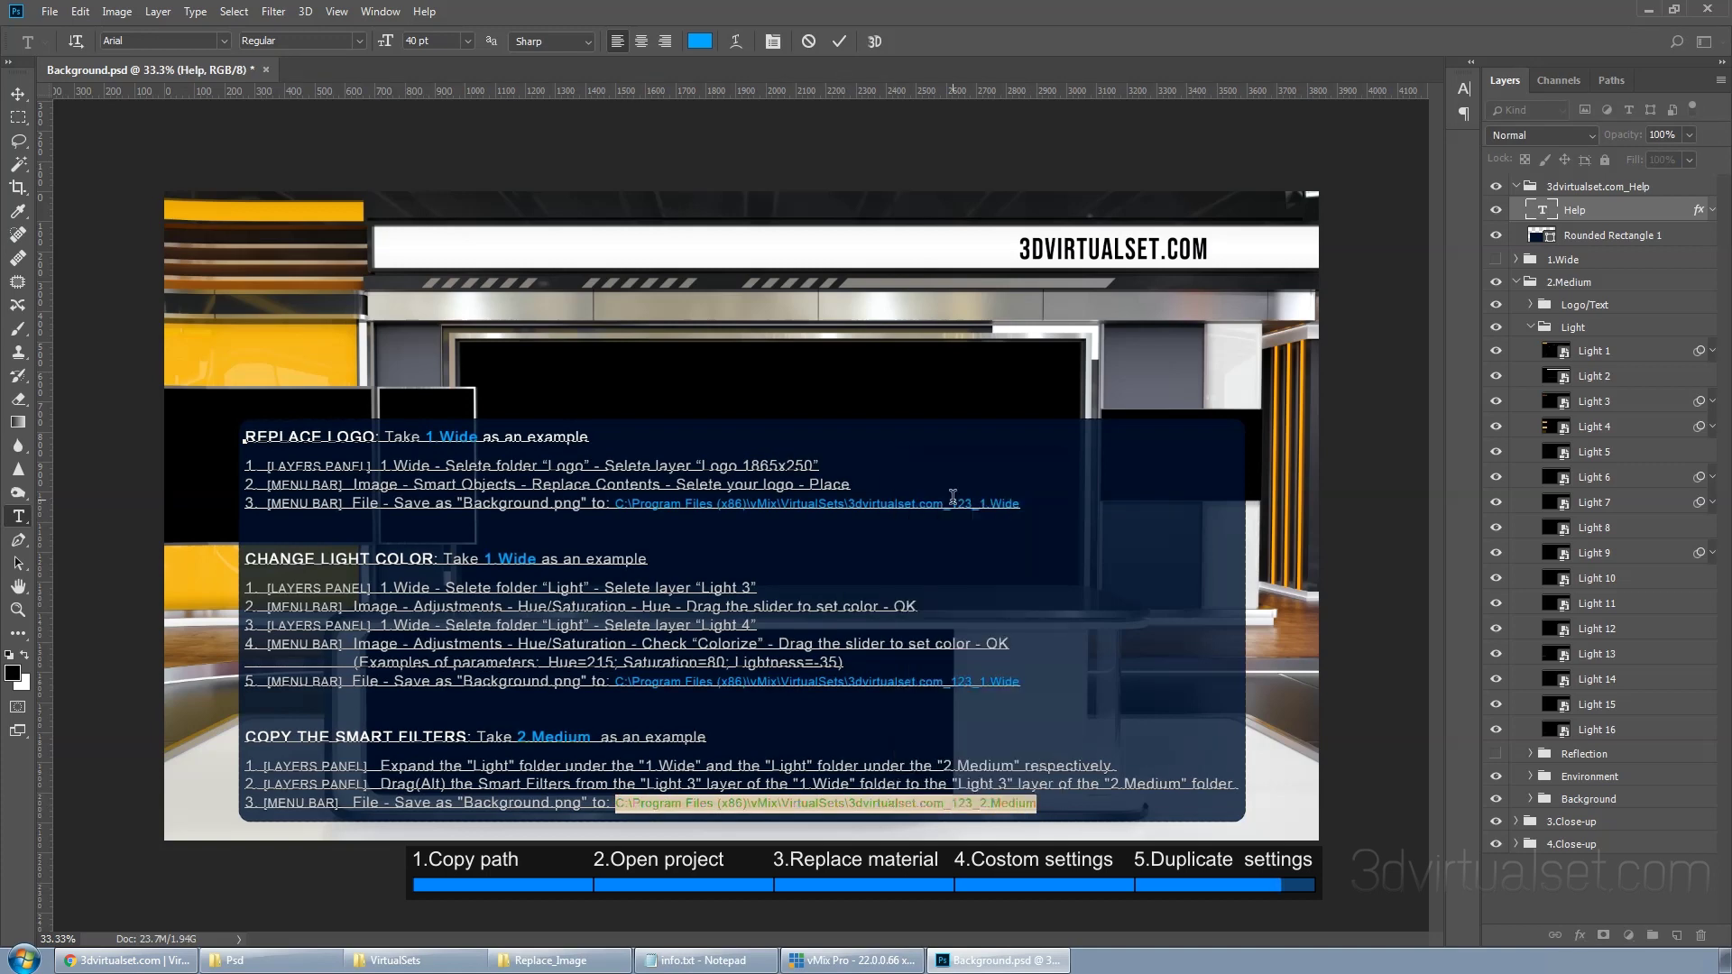
pyautogui.click(1495, 186)
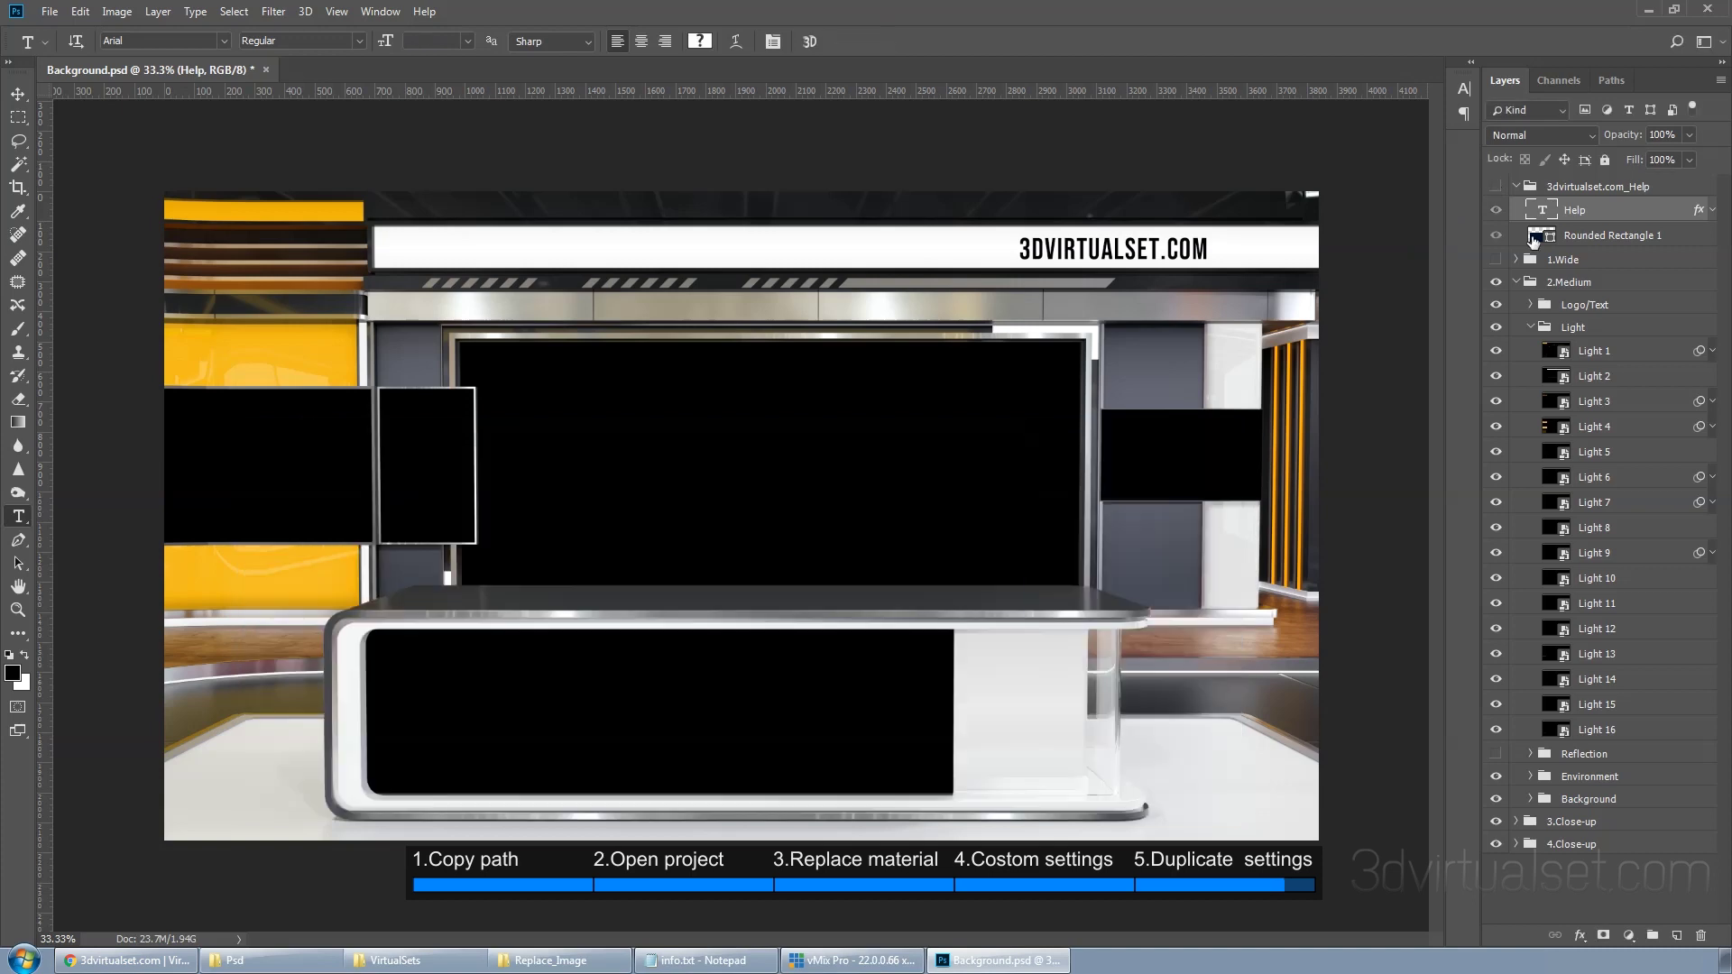
# Set up saving the medium view as Background.png in PNG format in C:\Program Files (x86)\vMix\VirtualSets\3dvirtualset.com_123_2.Medium
pyautogui.click(1574, 284)
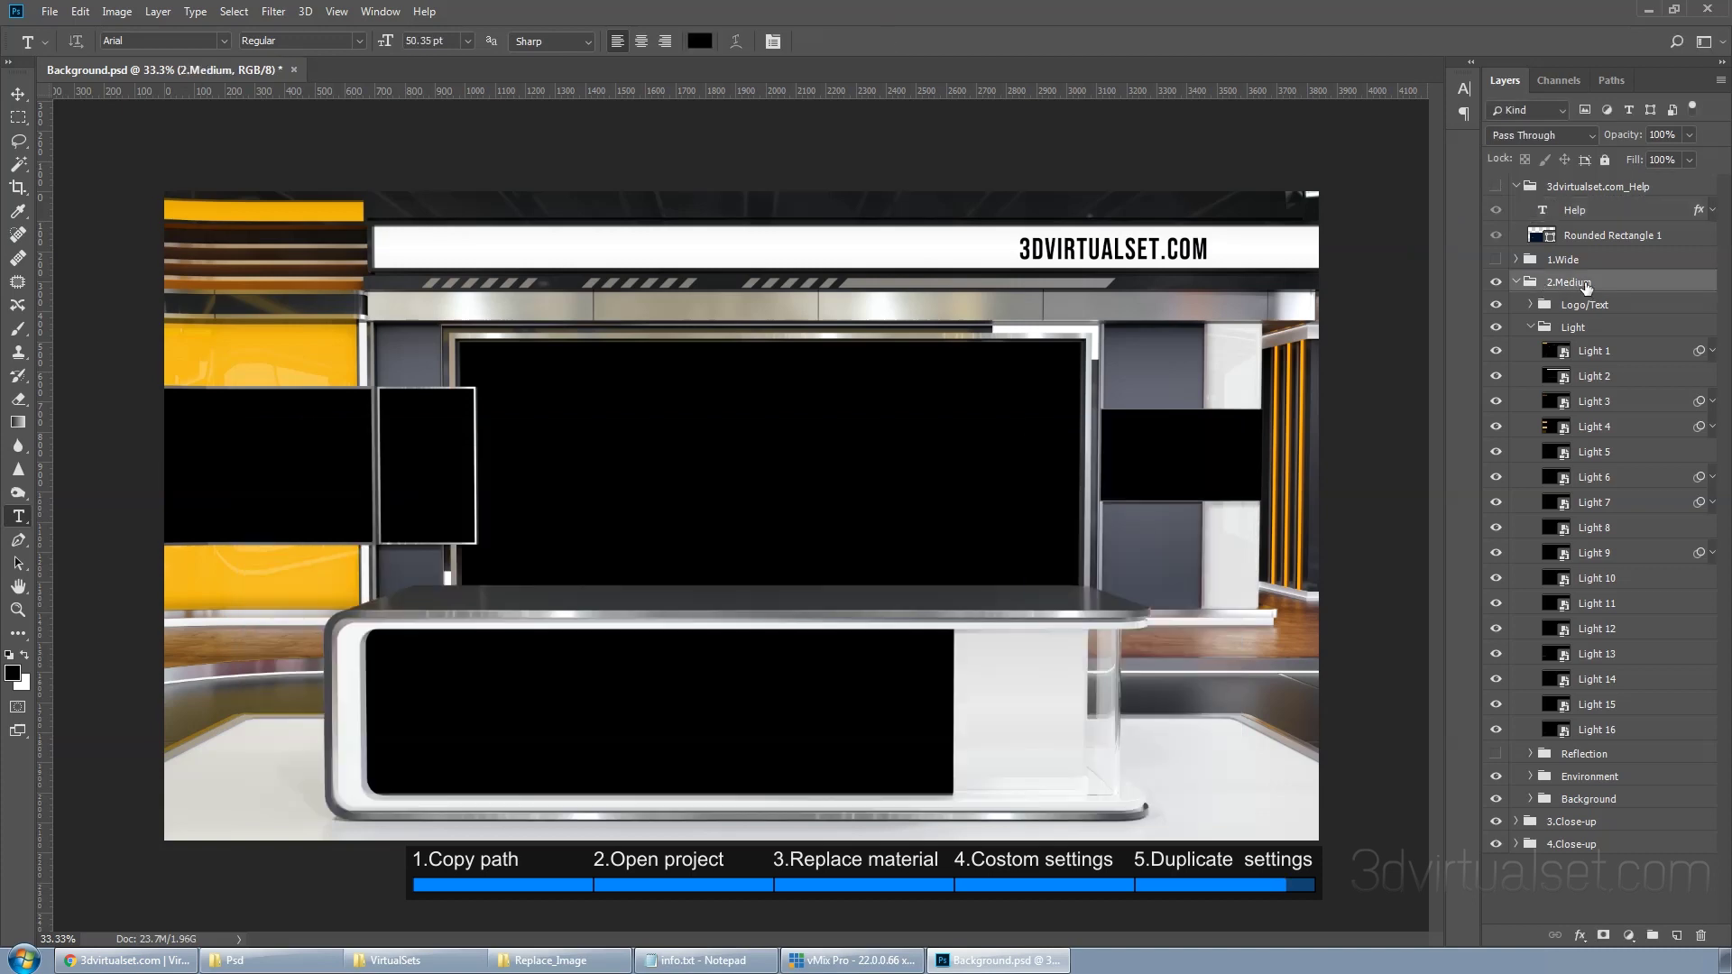
pyautogui.click(50, 12)
pyautogui.click(105, 209)
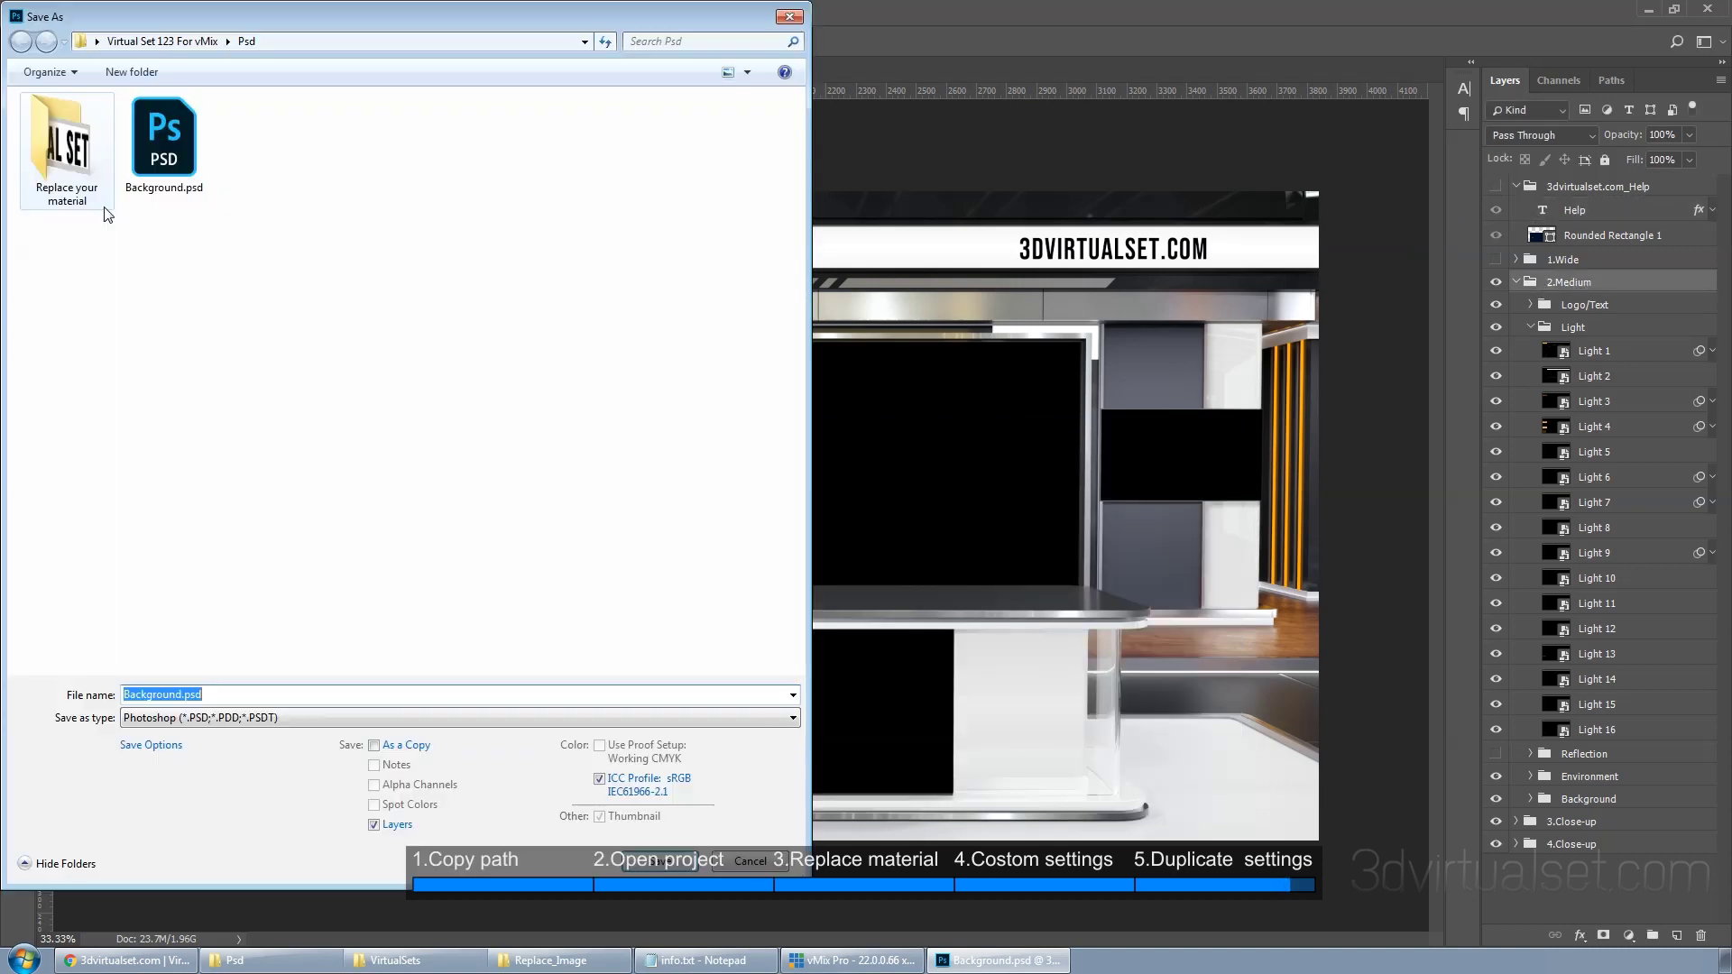
pyautogui.click(244, 717)
pyautogui.click(226, 661)
pyautogui.click(347, 40)
pyautogui.rightClick(343, 41)
pyautogui.click(431, 126)
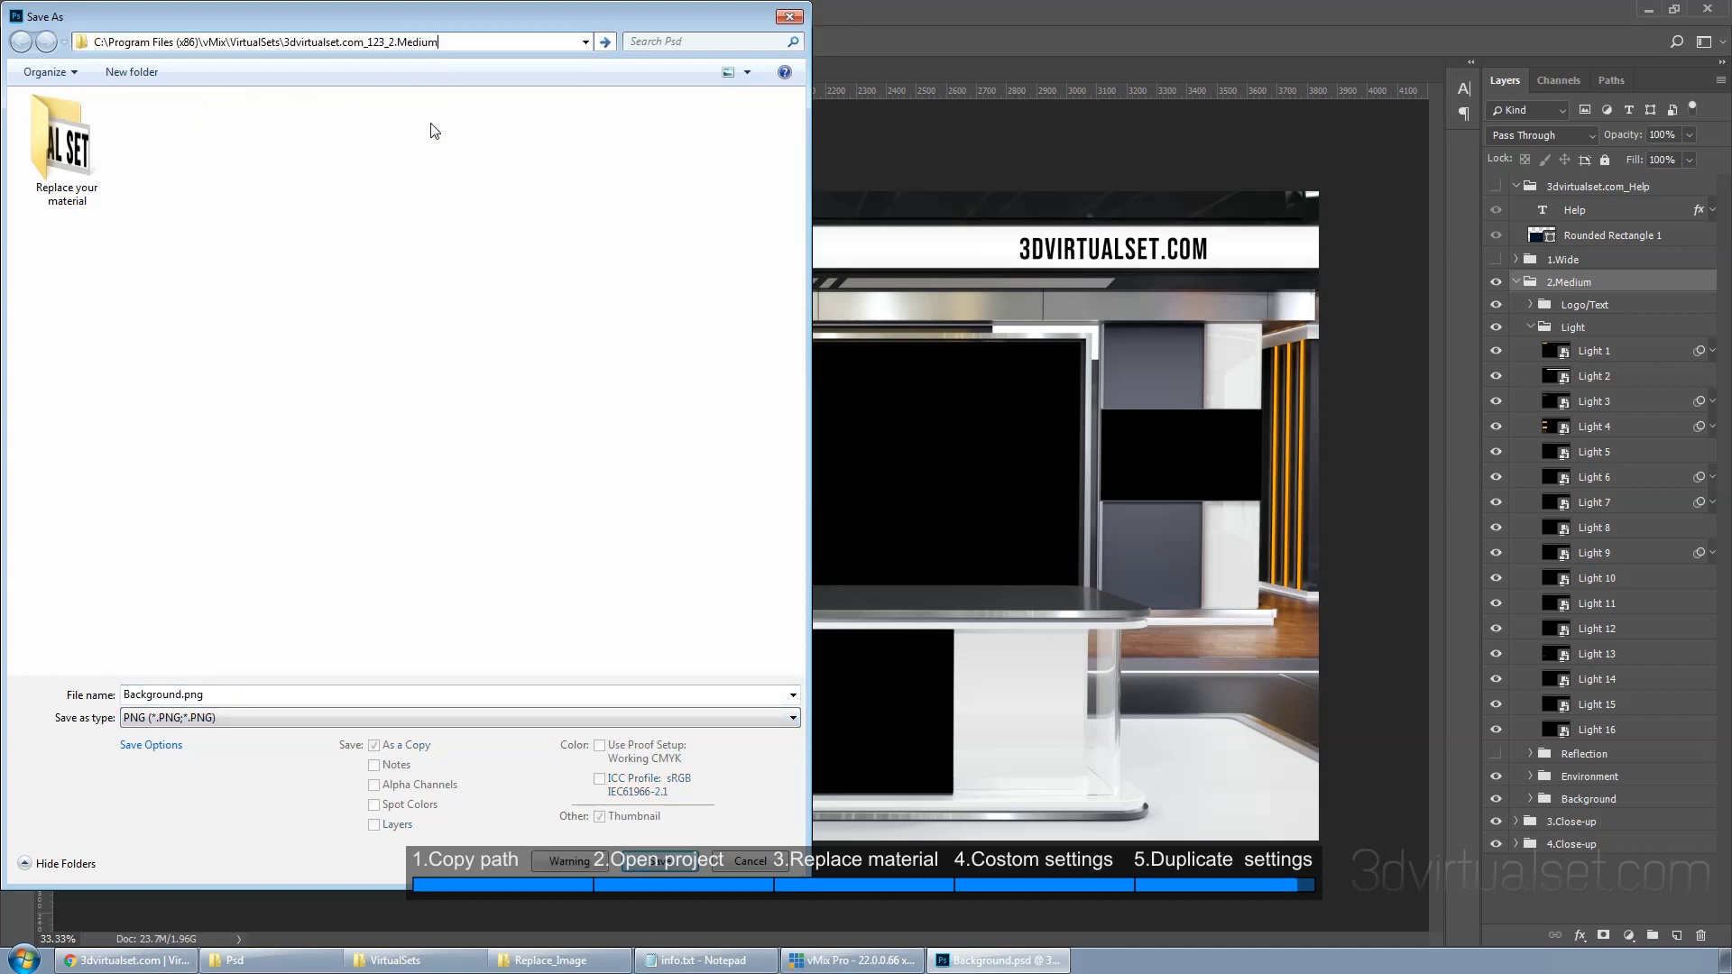
pyautogui.click(605, 42)
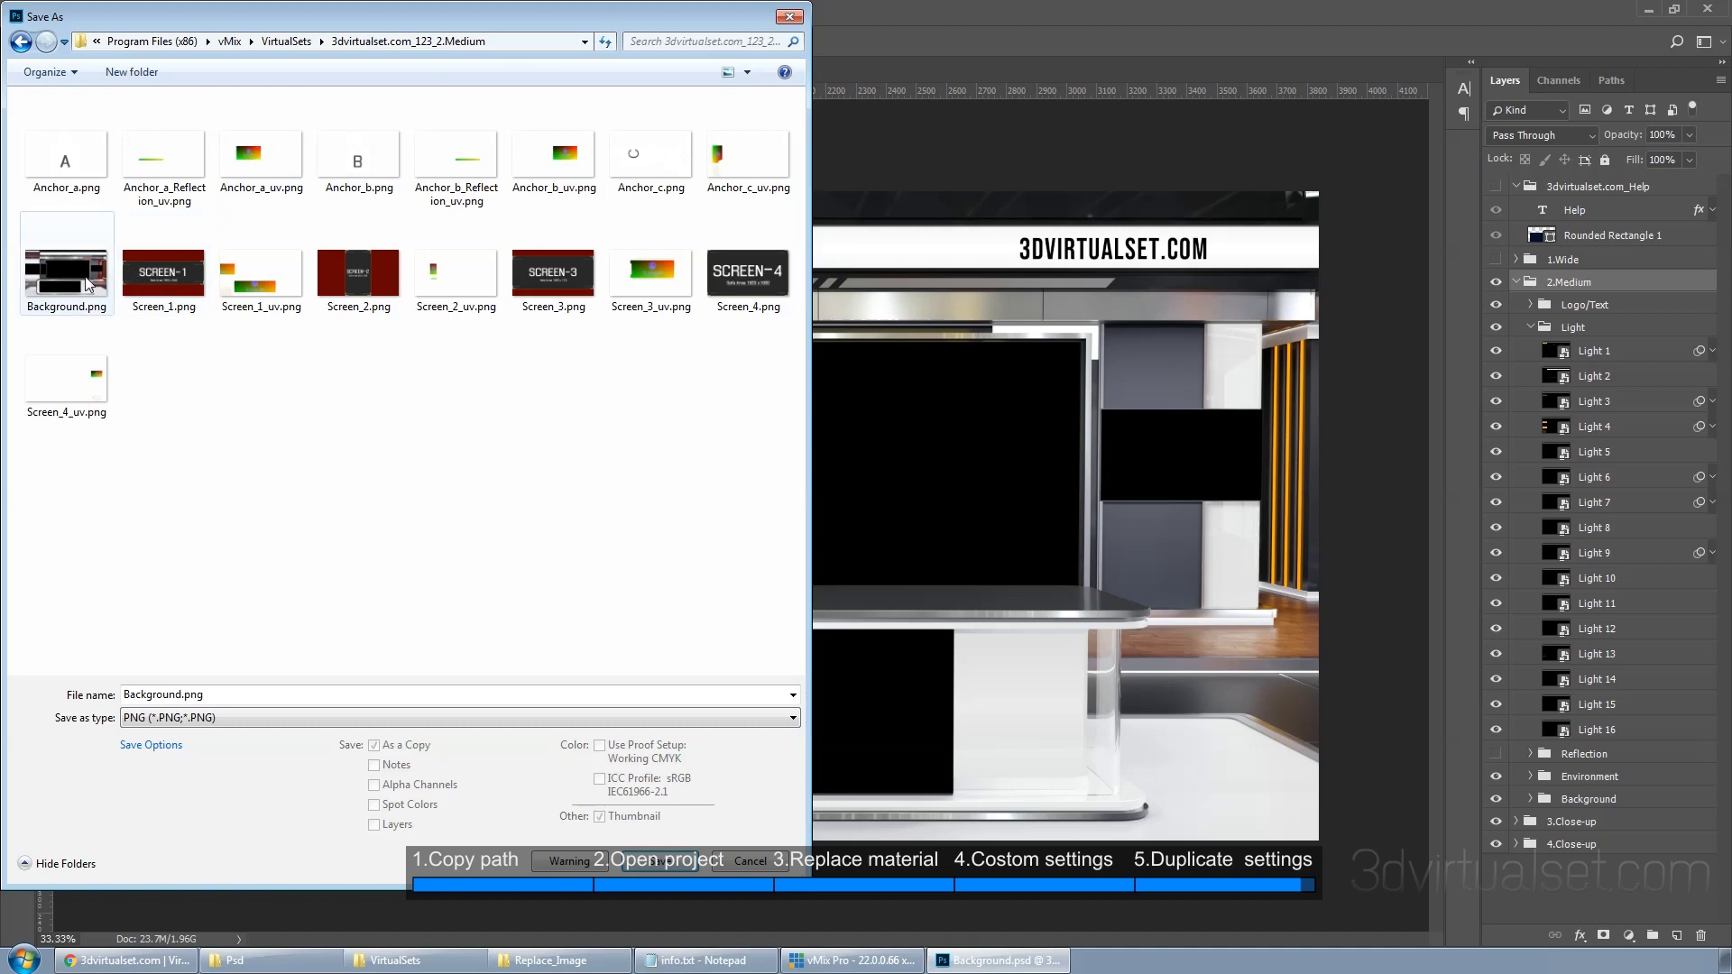
# Save over the existing Background.png with the offered PNG options, and switch to vMix to check the medium view
pyautogui.click(656, 863)
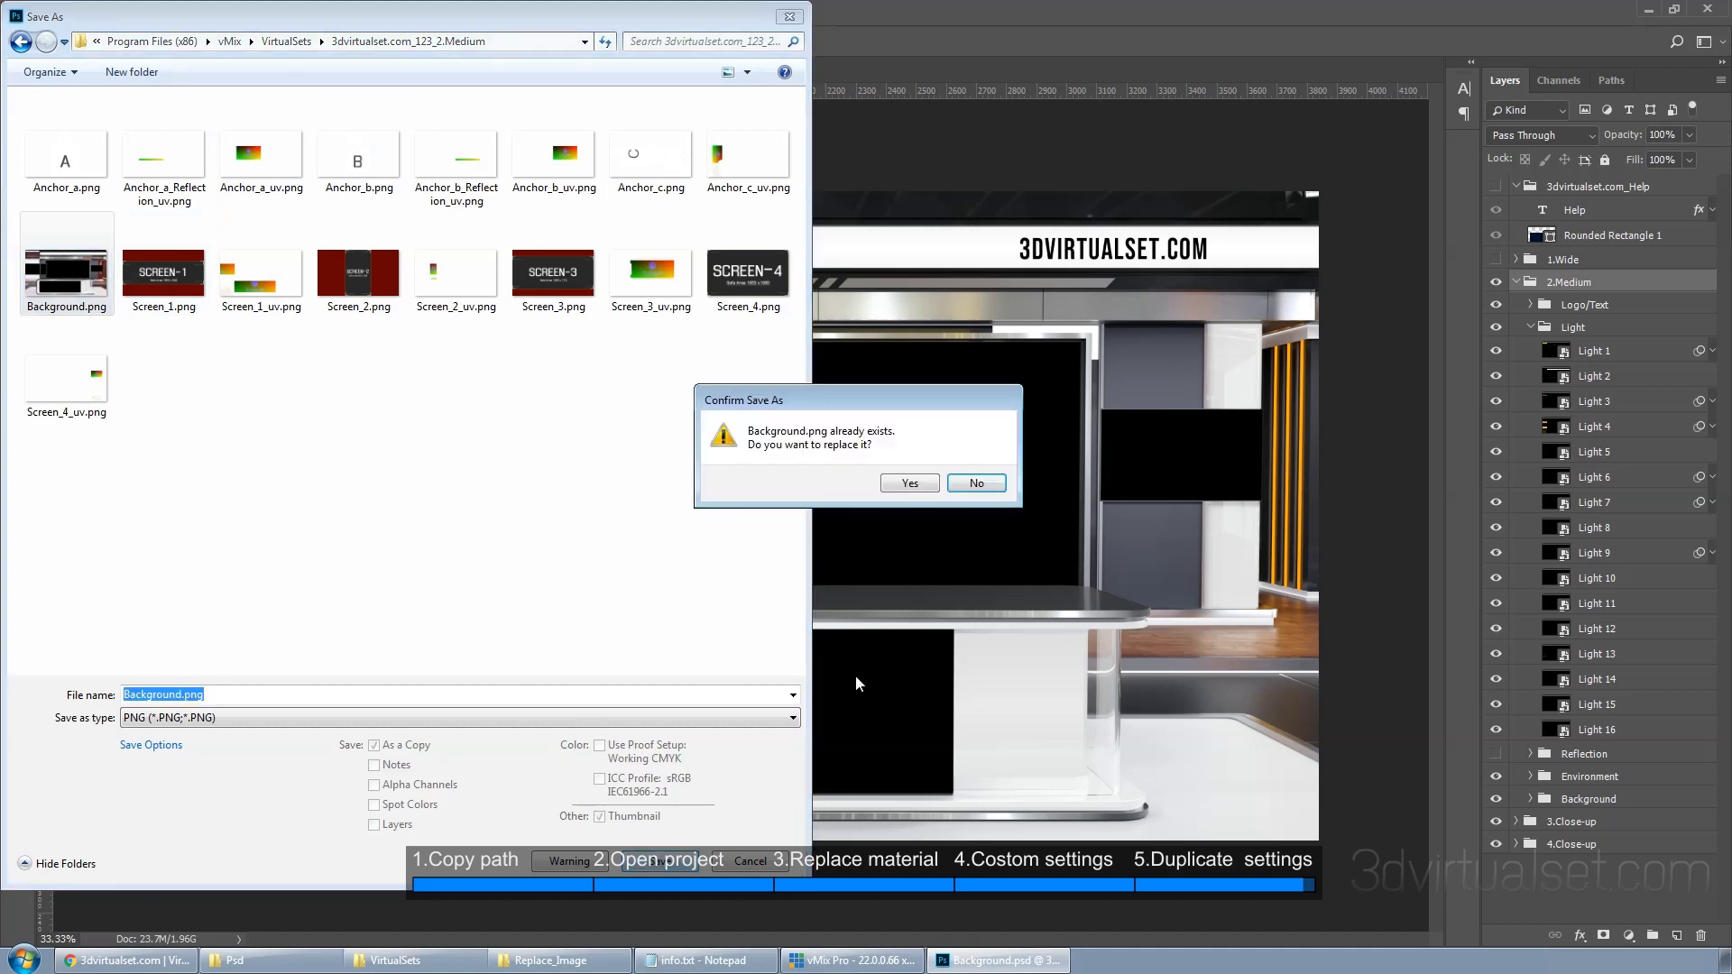
pyautogui.click(913, 482)
pyautogui.click(914, 442)
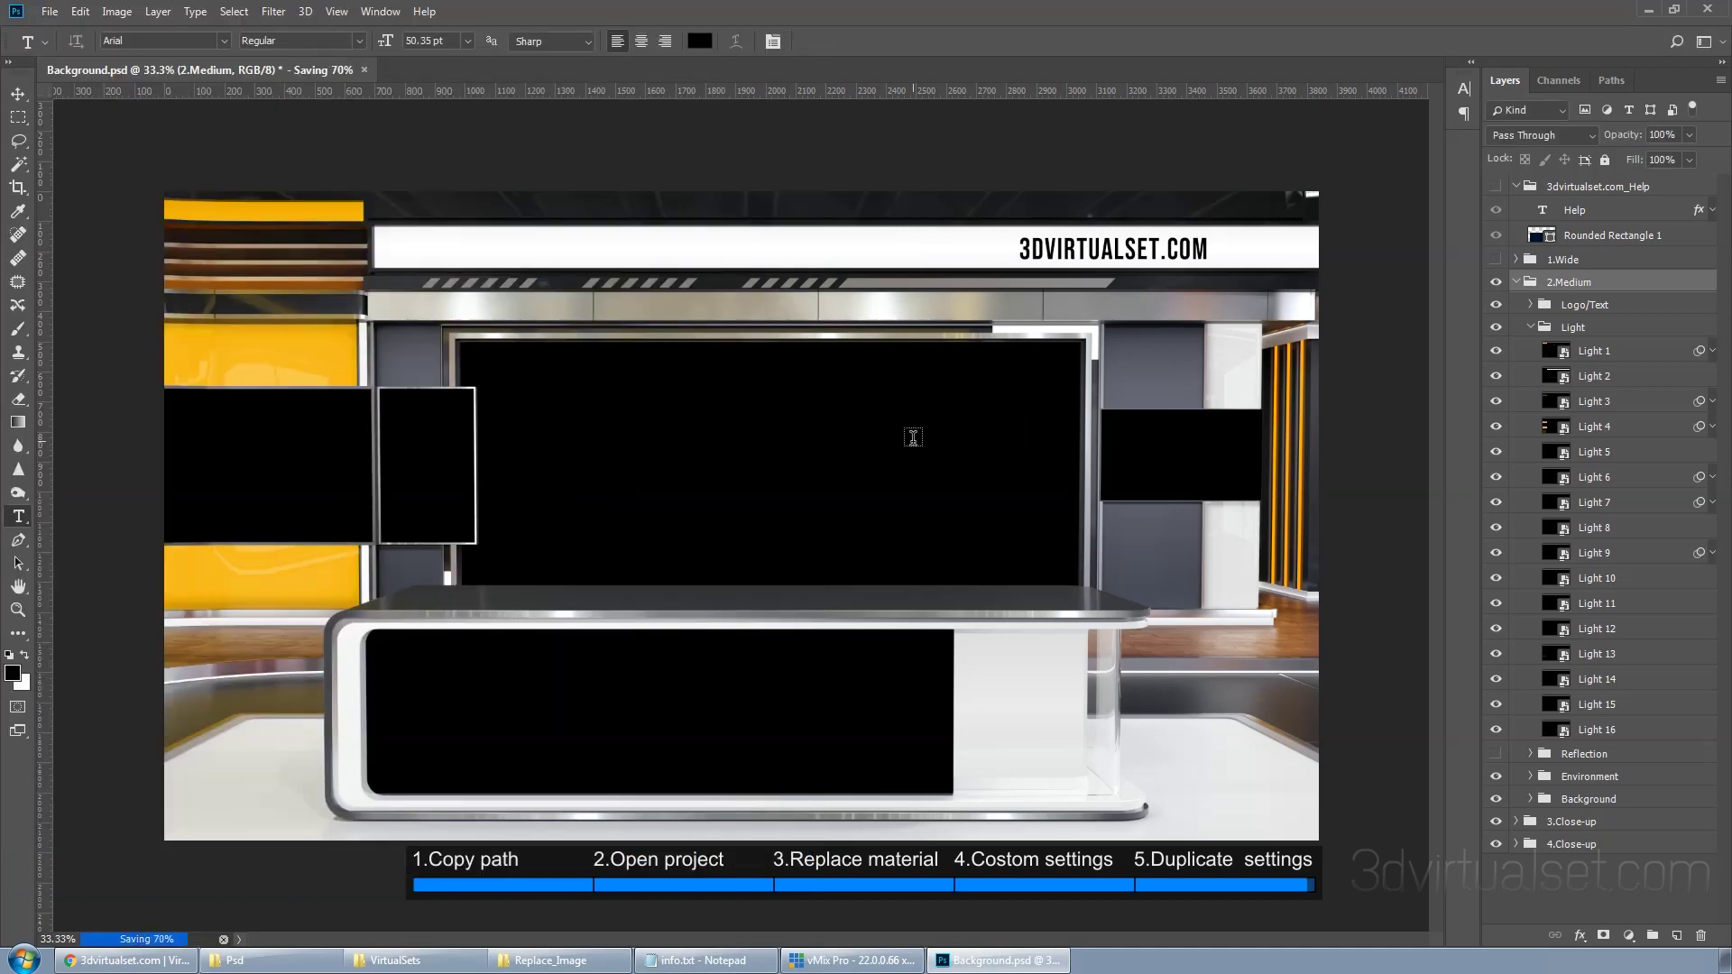
pyautogui.click(914, 956)
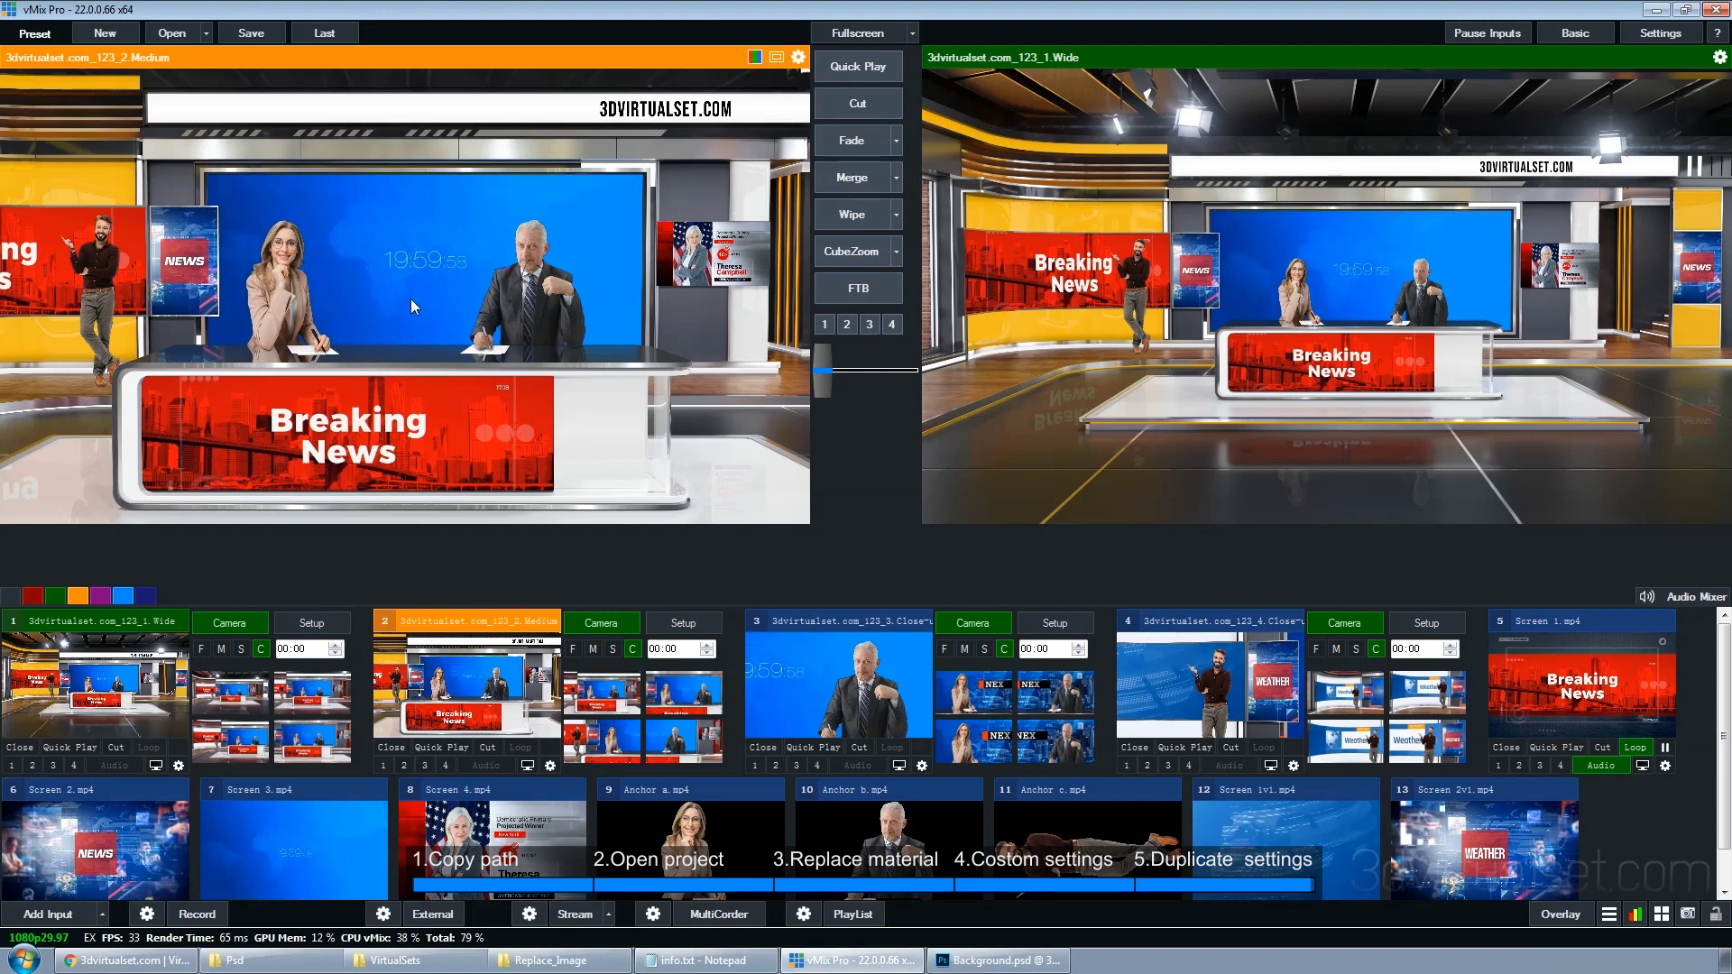